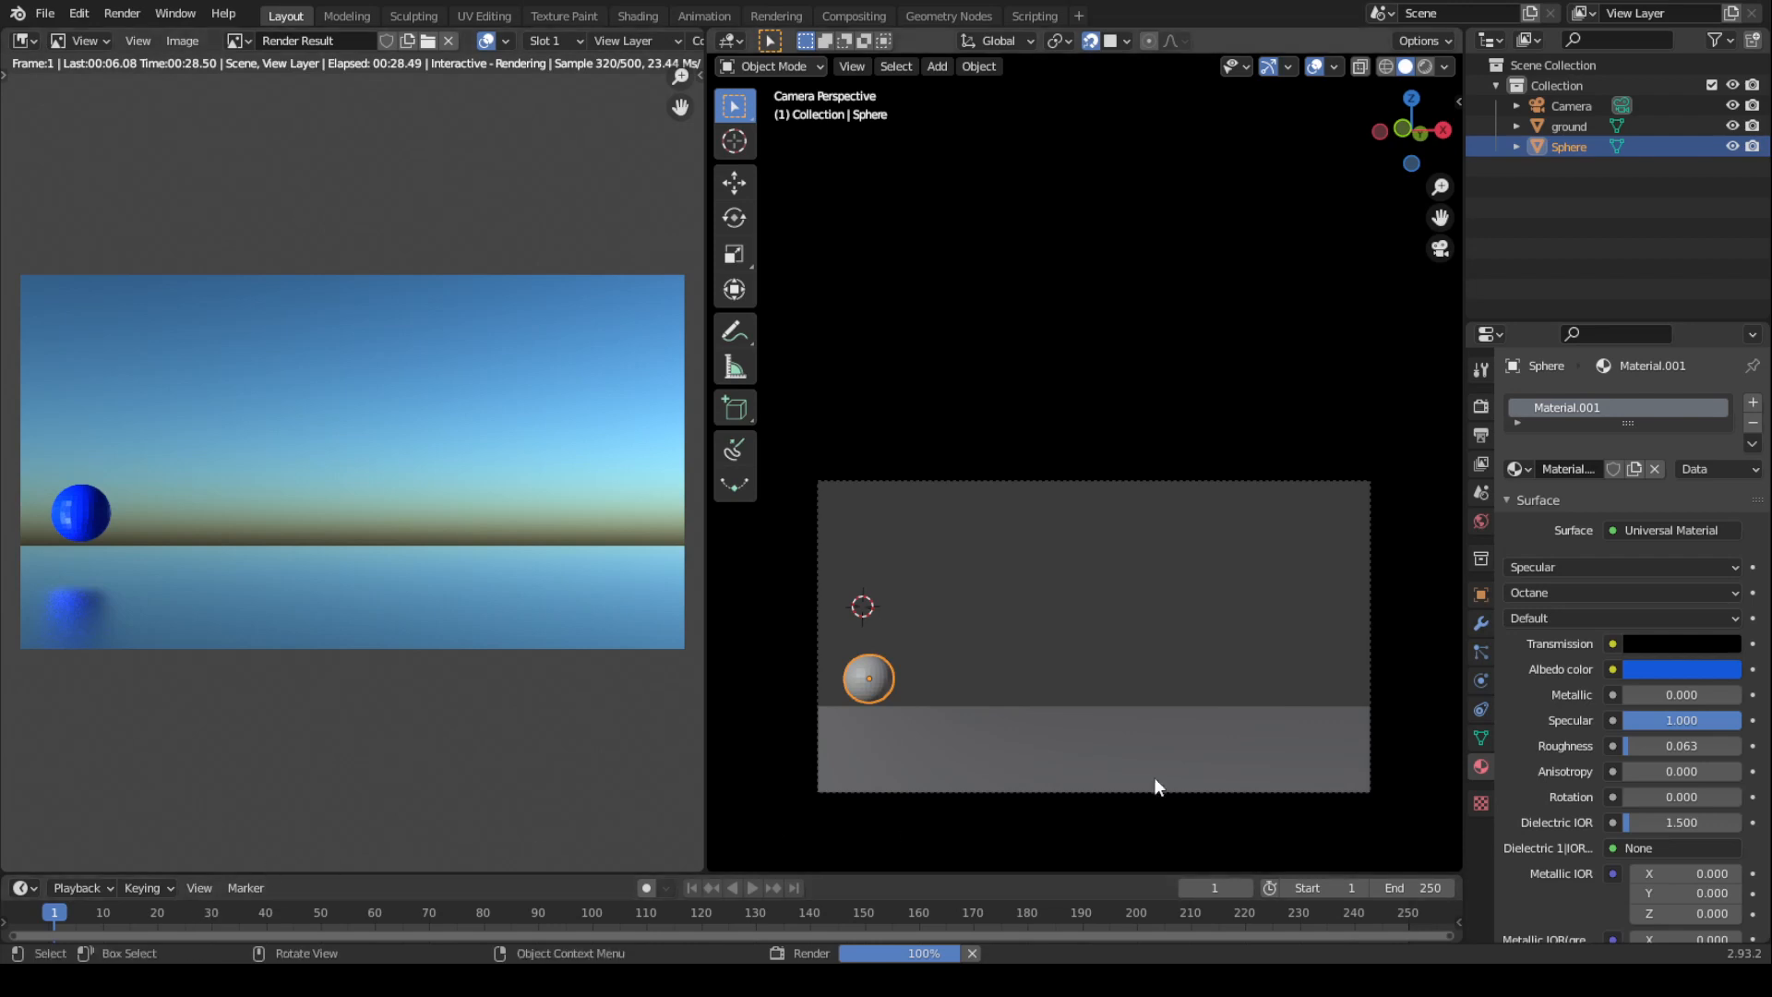
# Insert a location keyframe for the sphere at frame 1 and try a small shift of its X location.
pyautogui.click(1482, 595)
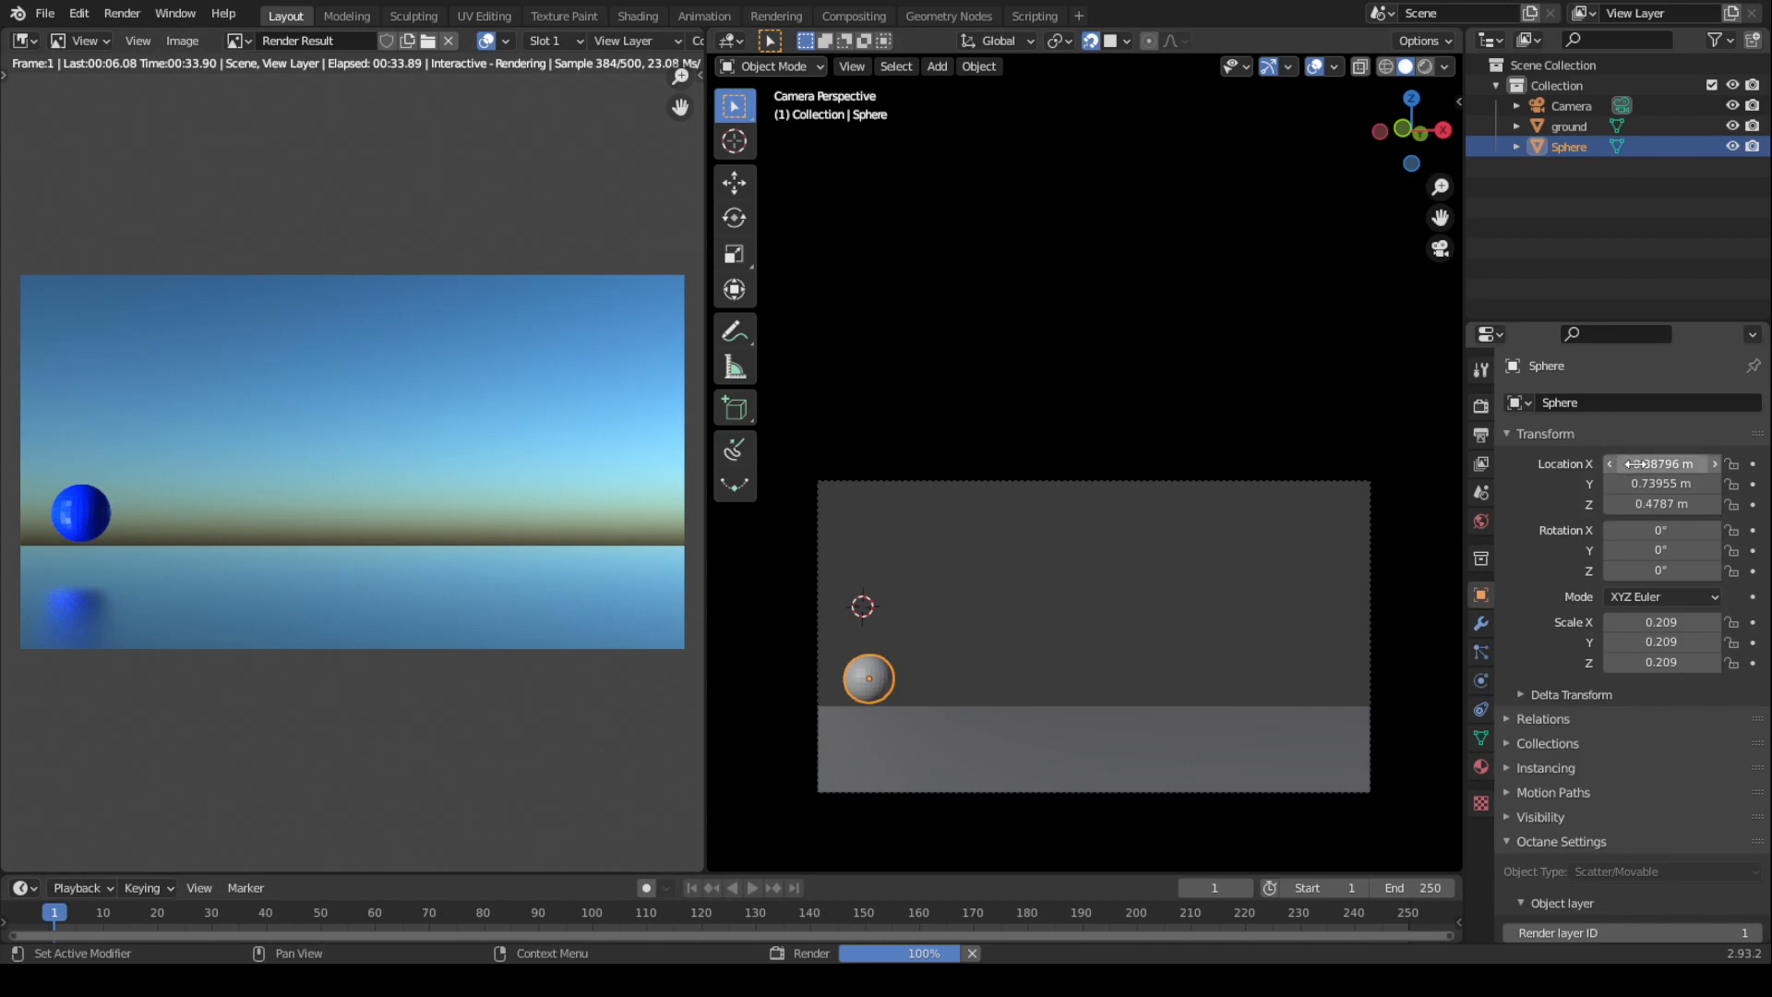
pyautogui.press('i')
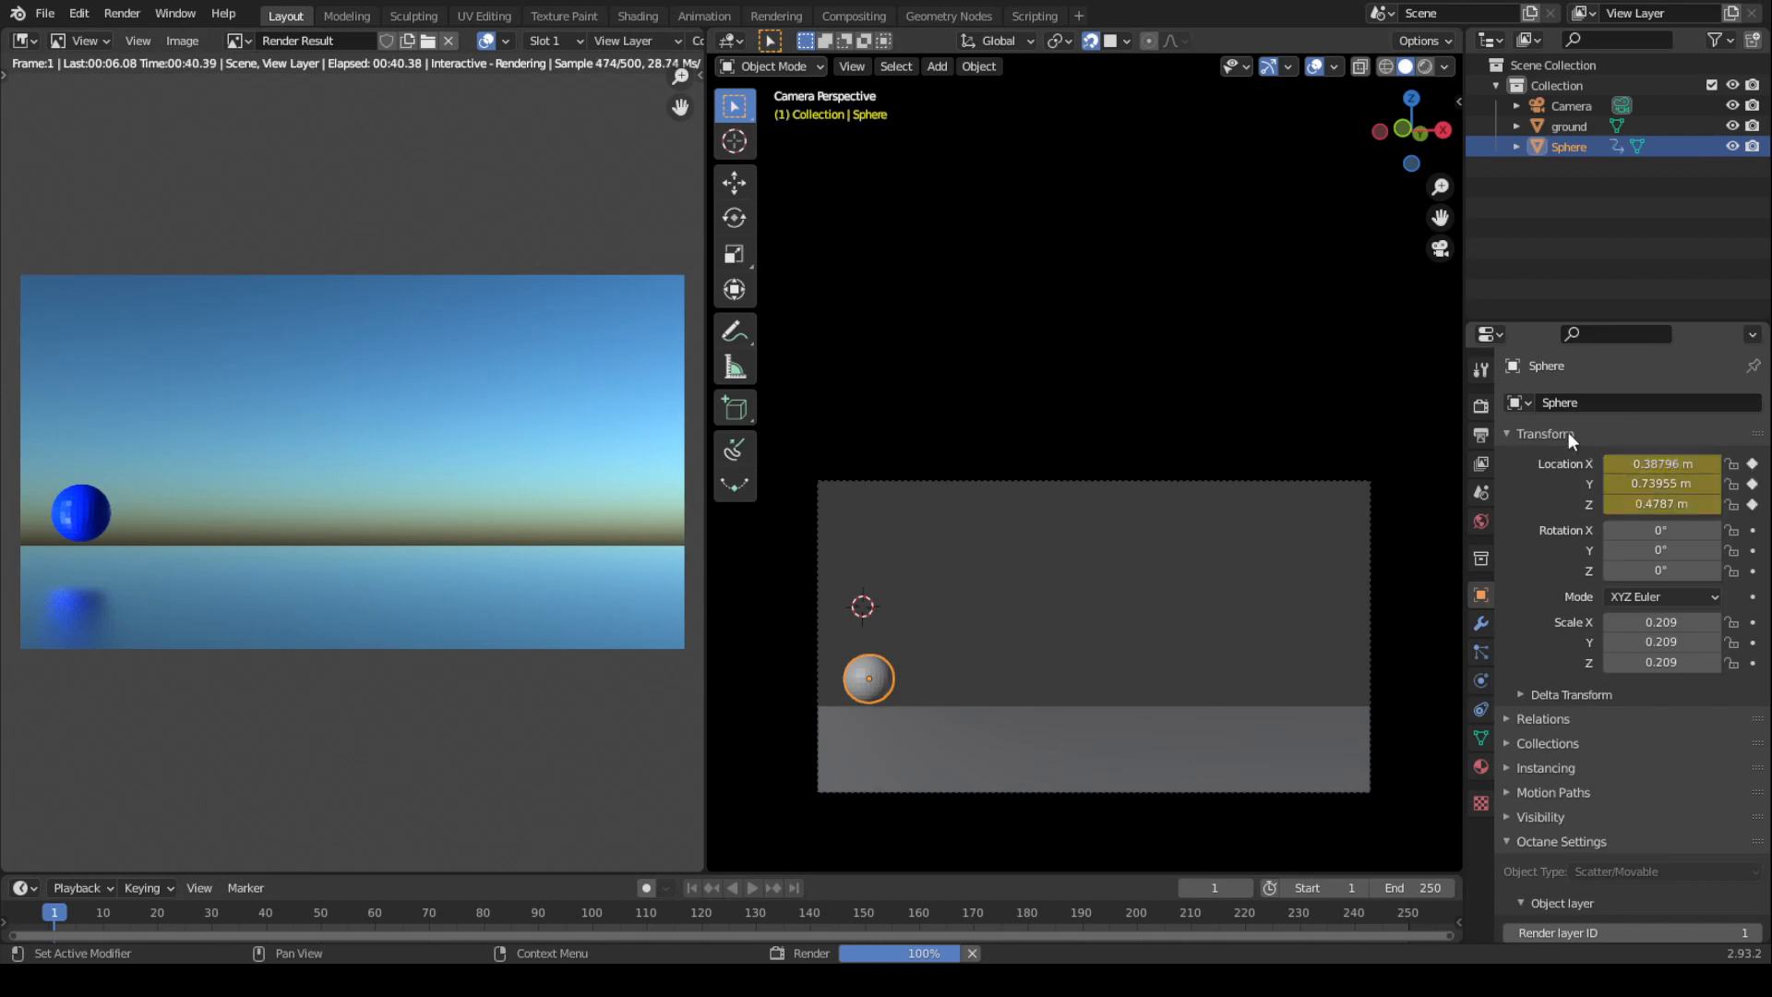
pyautogui.moveTo(1661, 465); pyautogui.dragTo(1666, 464)
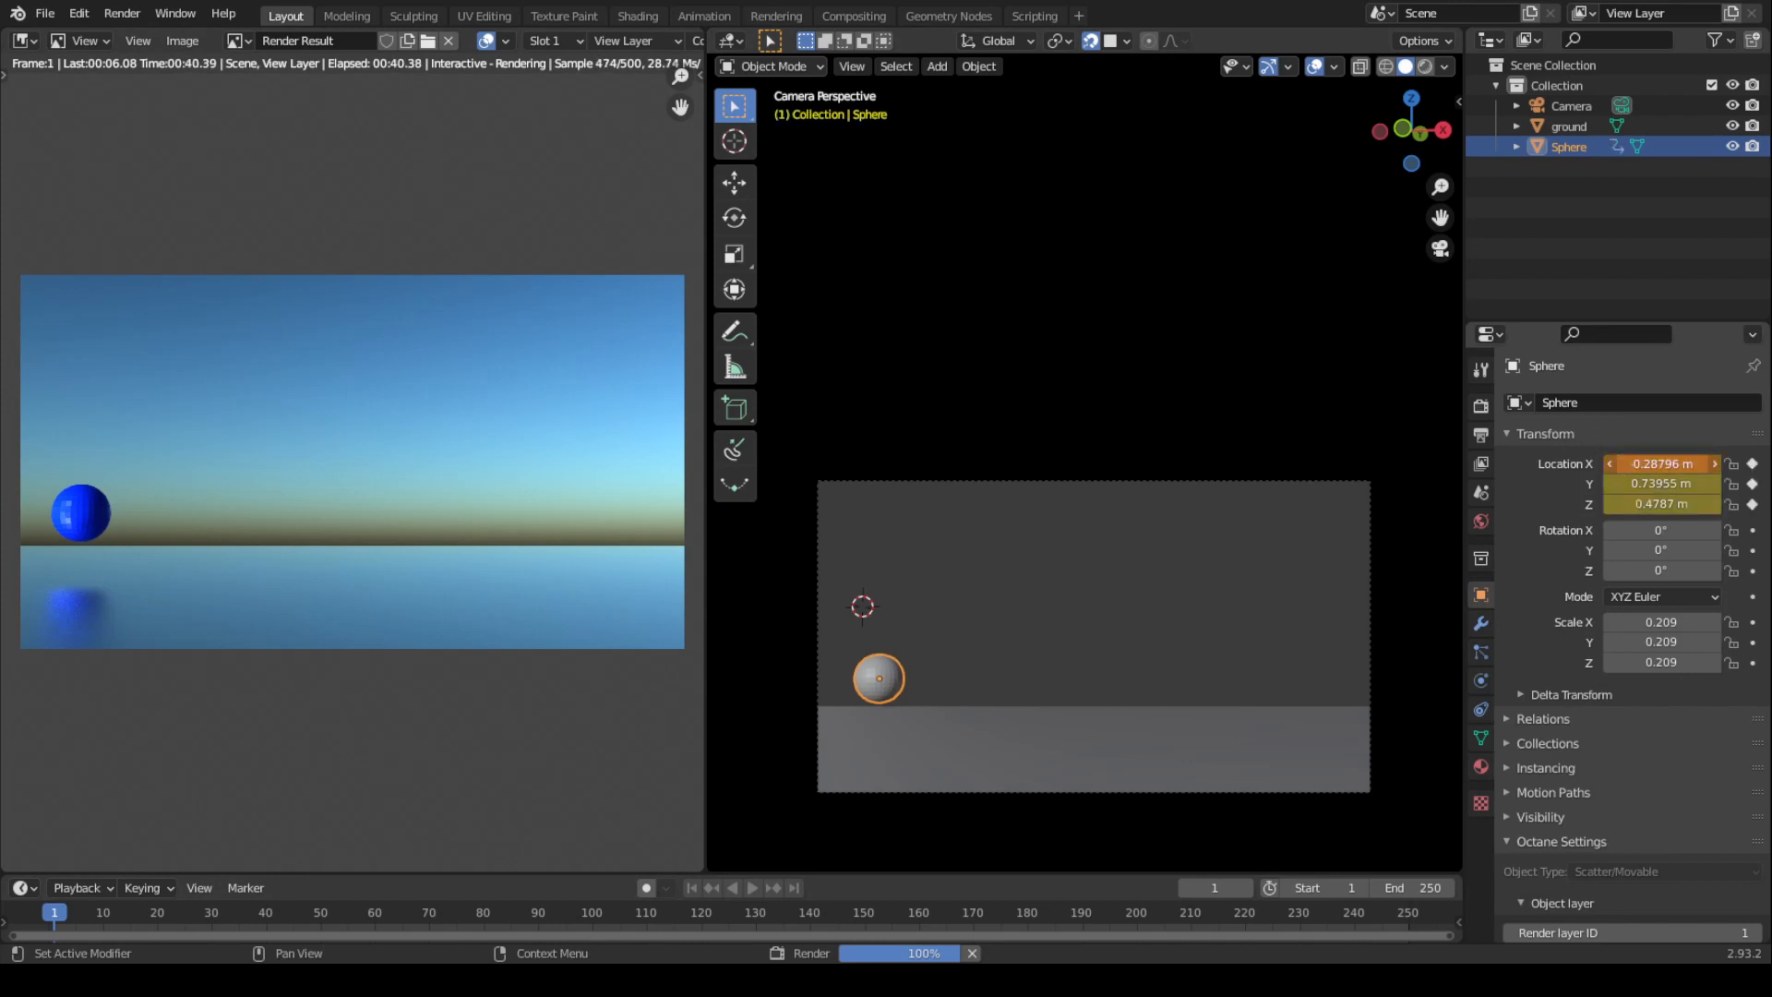
# At frame 10, move the sphere along X to about 3.38 m and keyframe its location.
pyautogui.moveTo(55, 914); pyautogui.dragTo(102, 917)
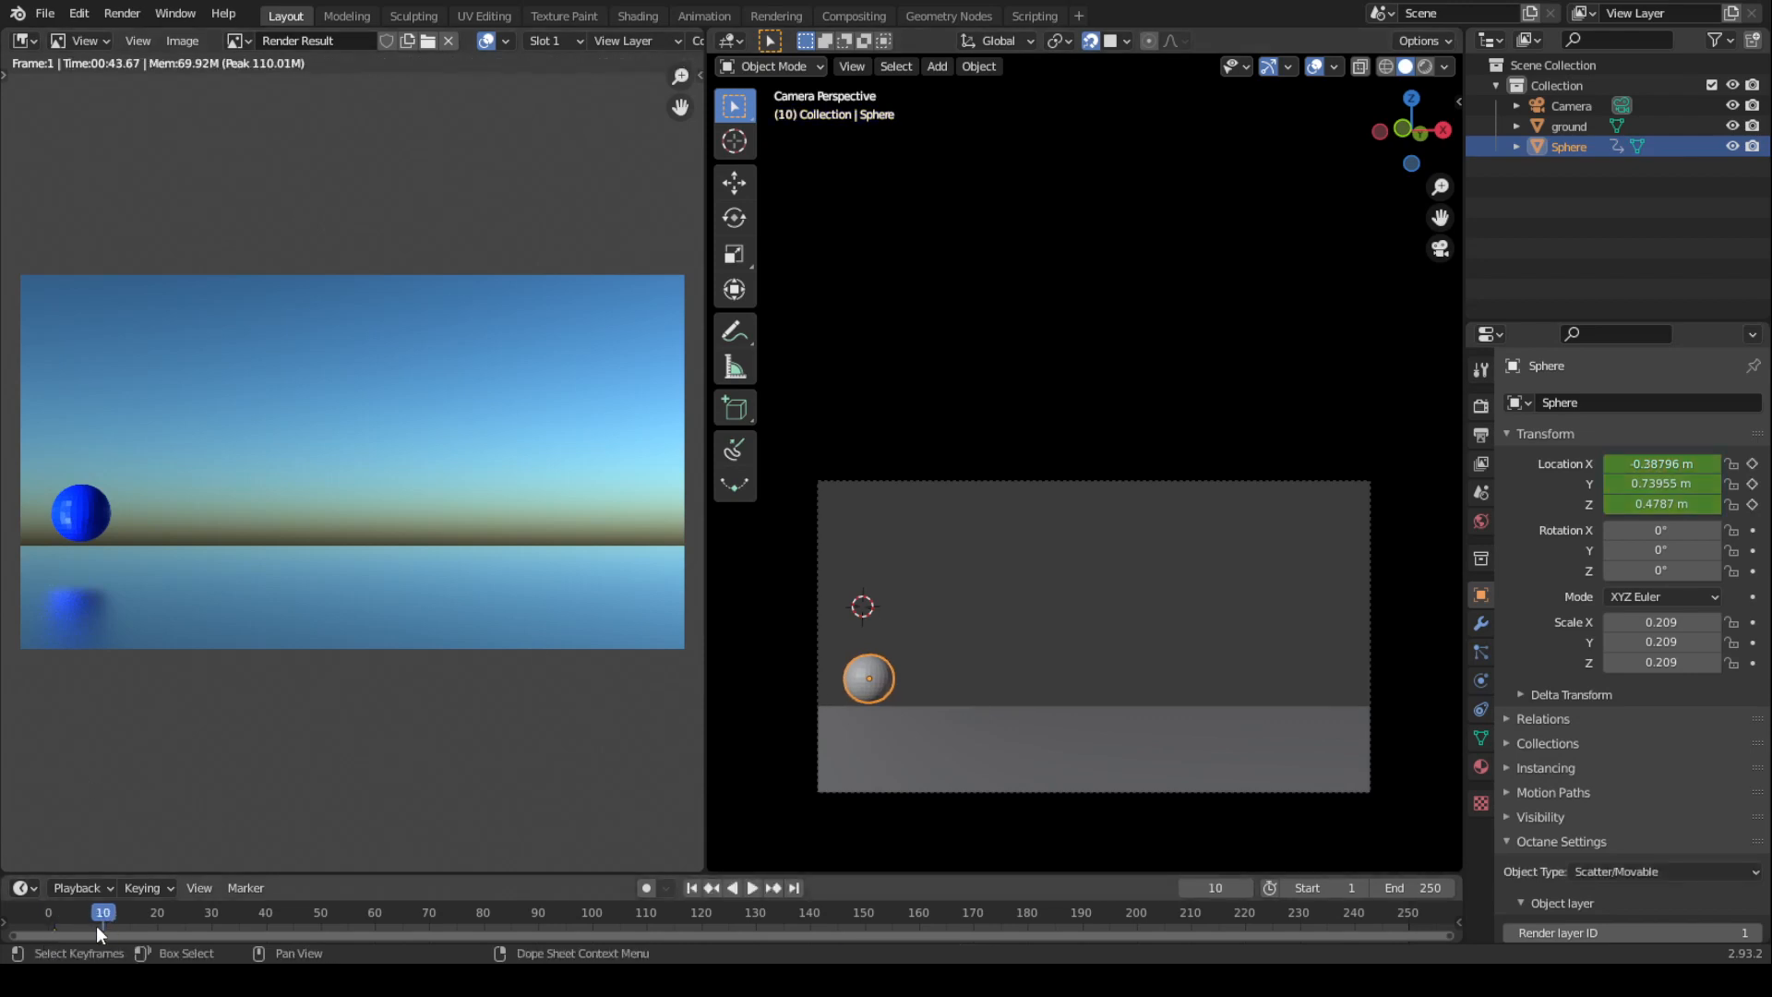
pyautogui.click(739, 182)
pyautogui.moveTo(944, 678); pyautogui.dragTo(1322, 697)
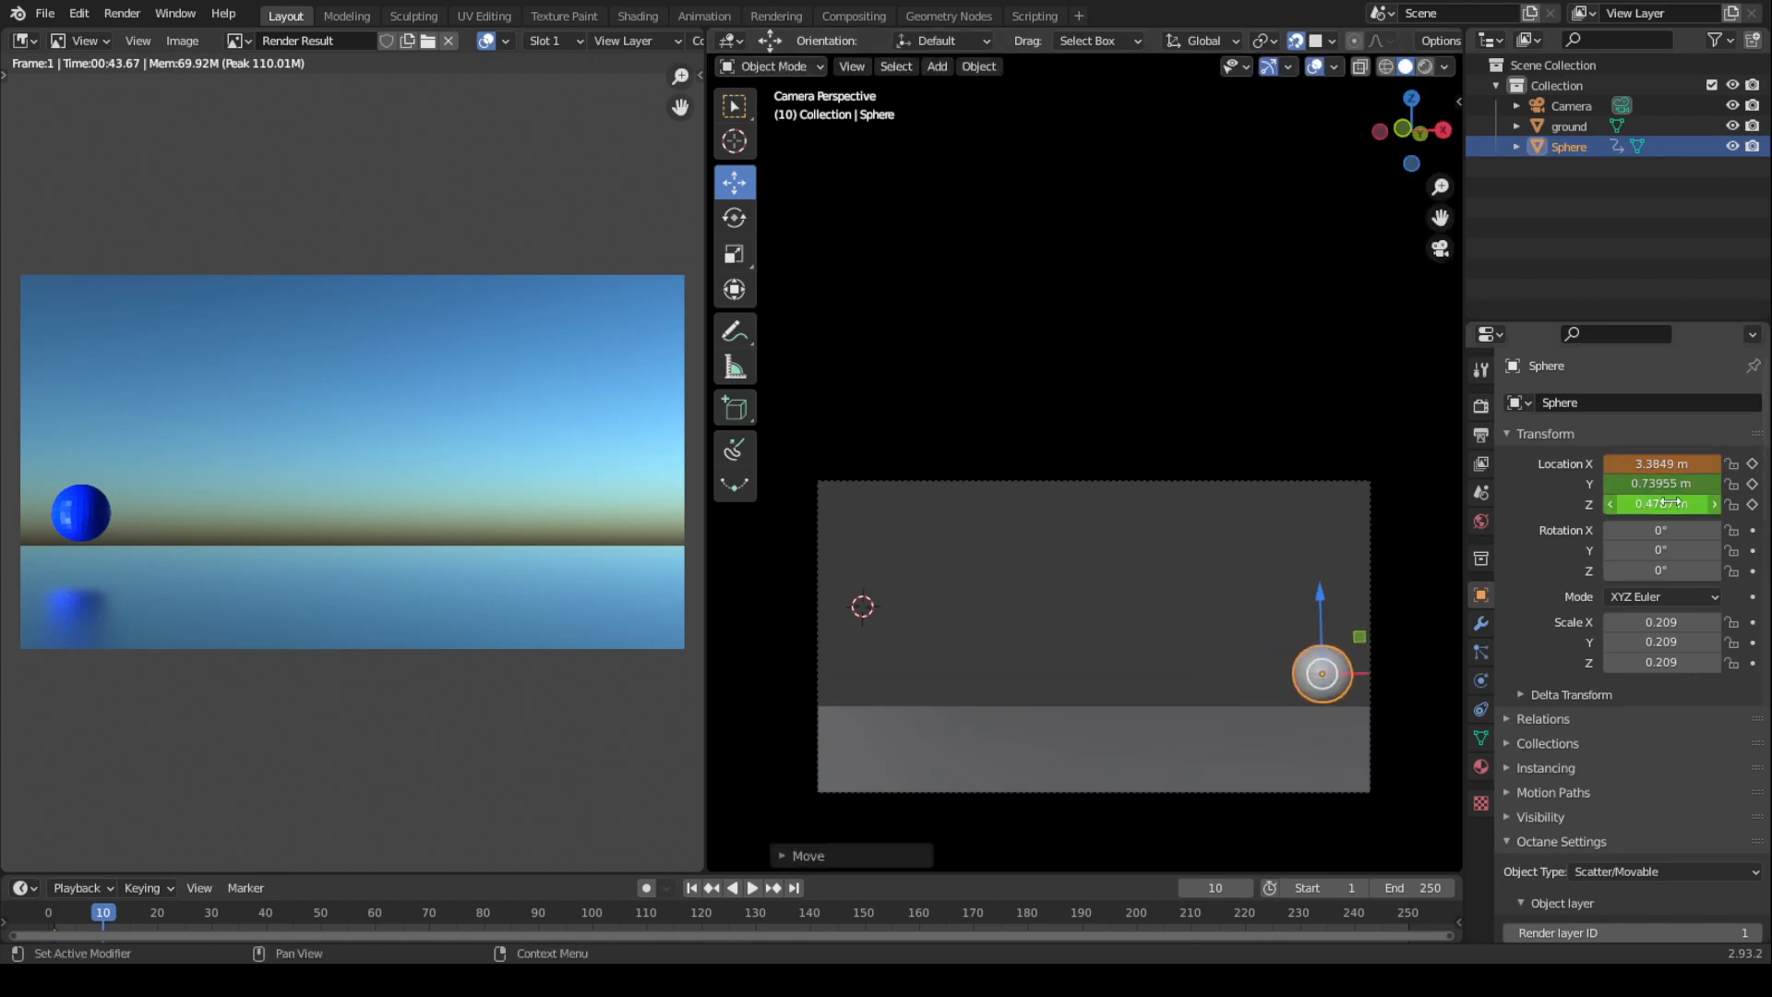
pyautogui.press('i')
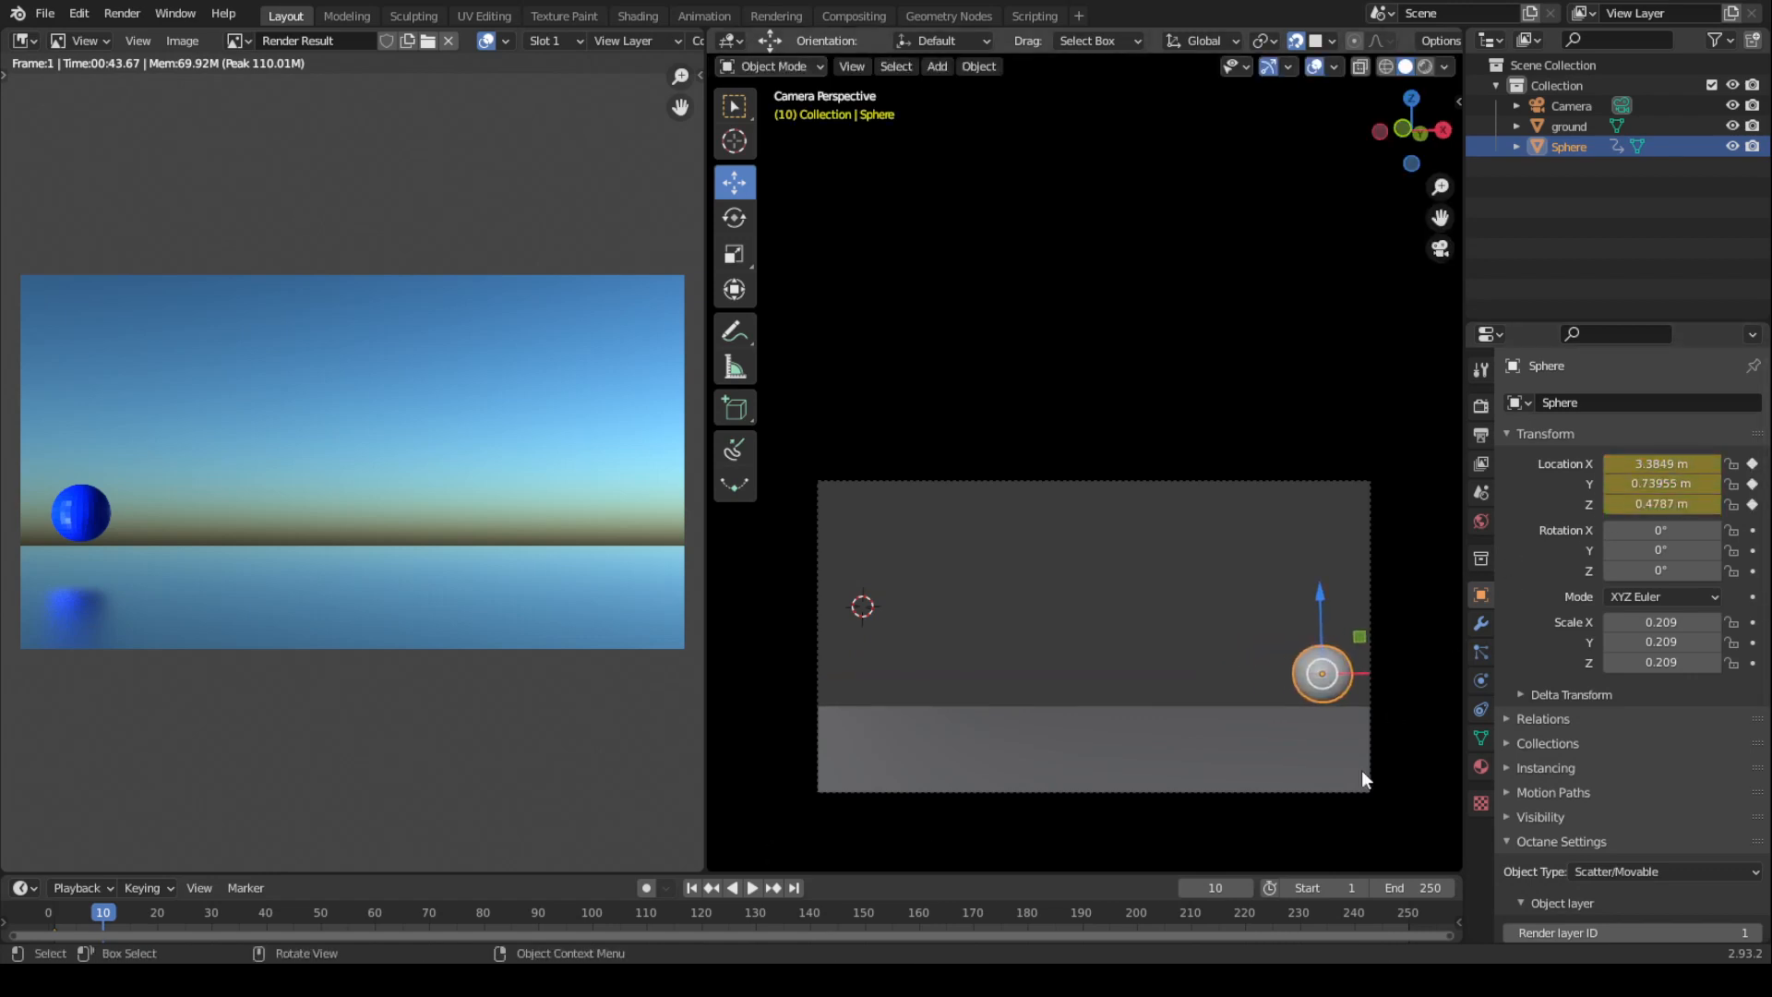
# Set the animation's end frame to 15 and play back the sphere's movement, stopping at frame 6.
pyautogui.click(1412, 888)
pyautogui.write('15')
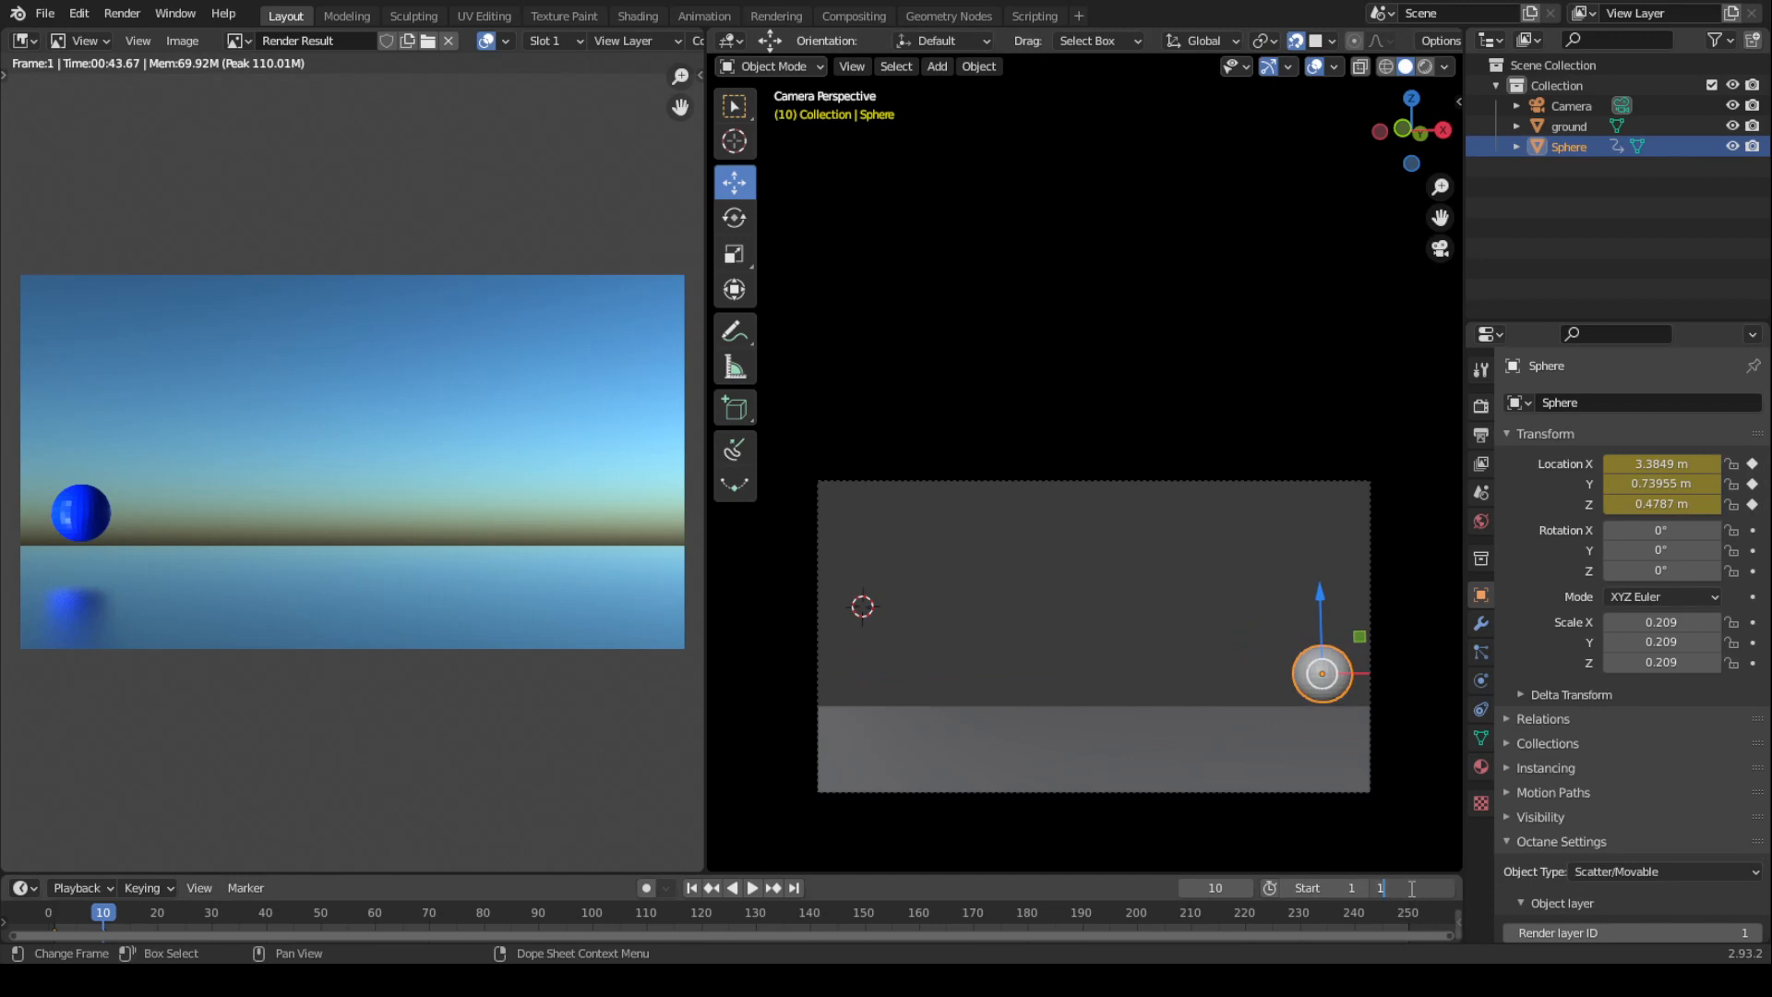
pyautogui.press('Return')
pyautogui.press('space')
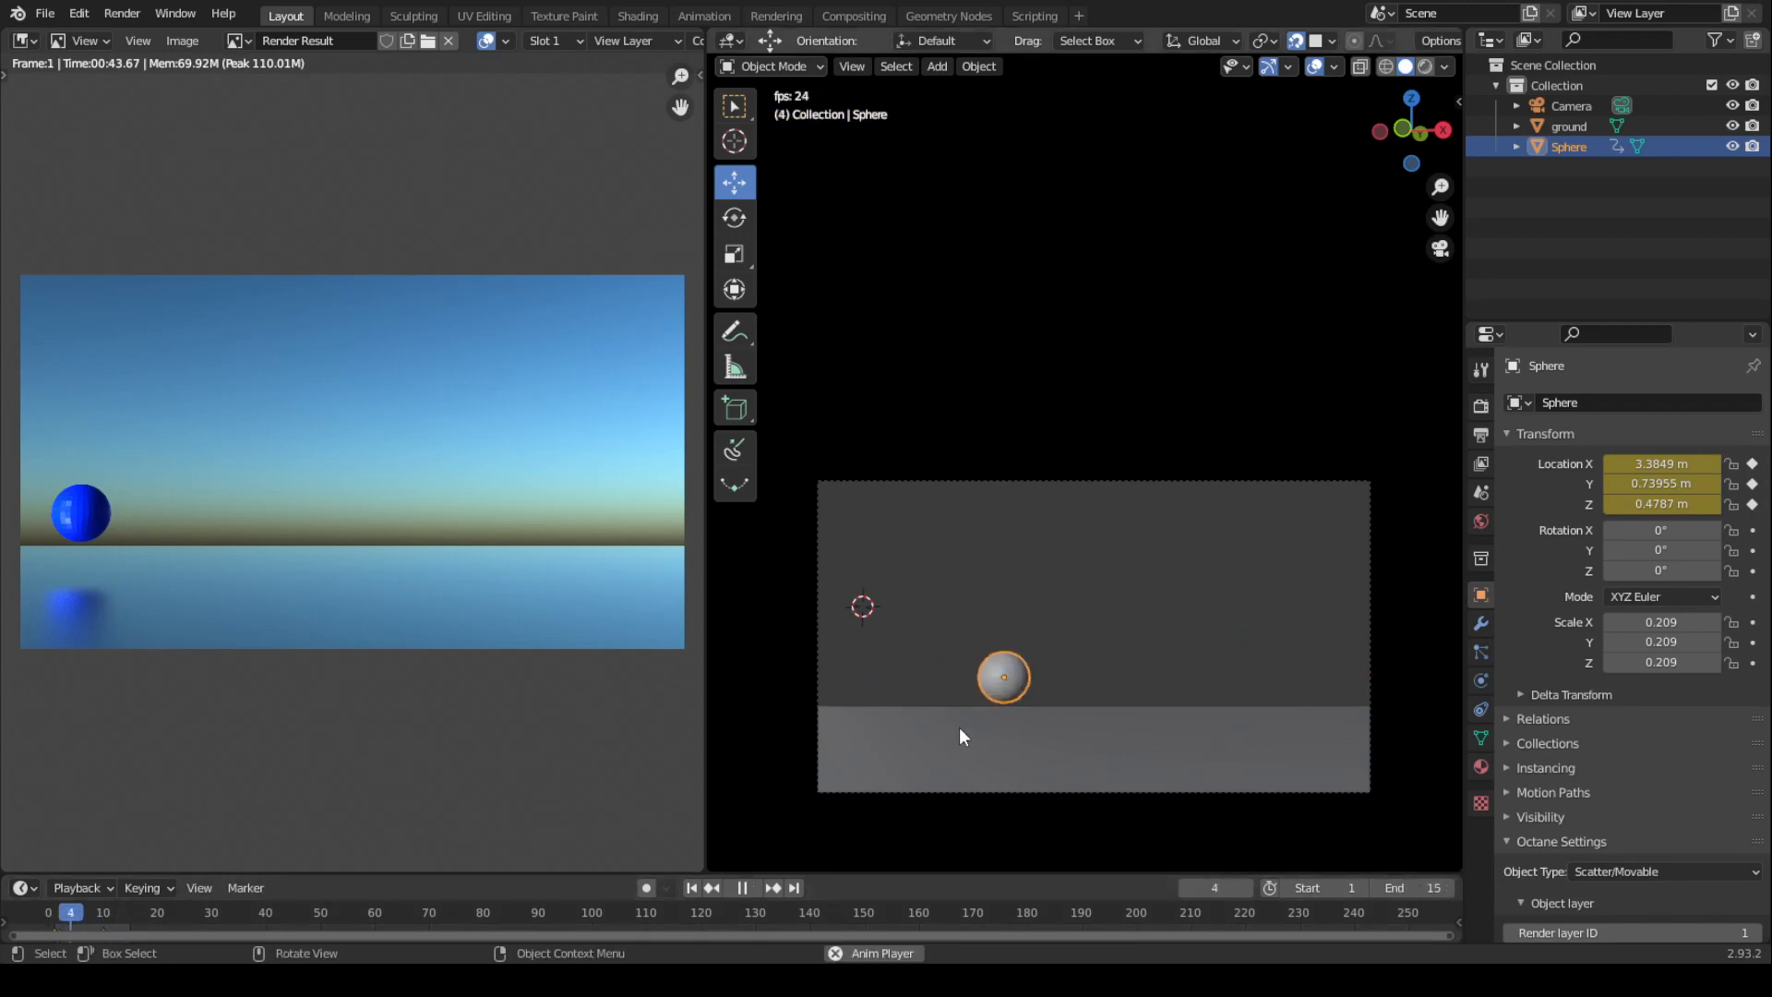
pyautogui.press('space')
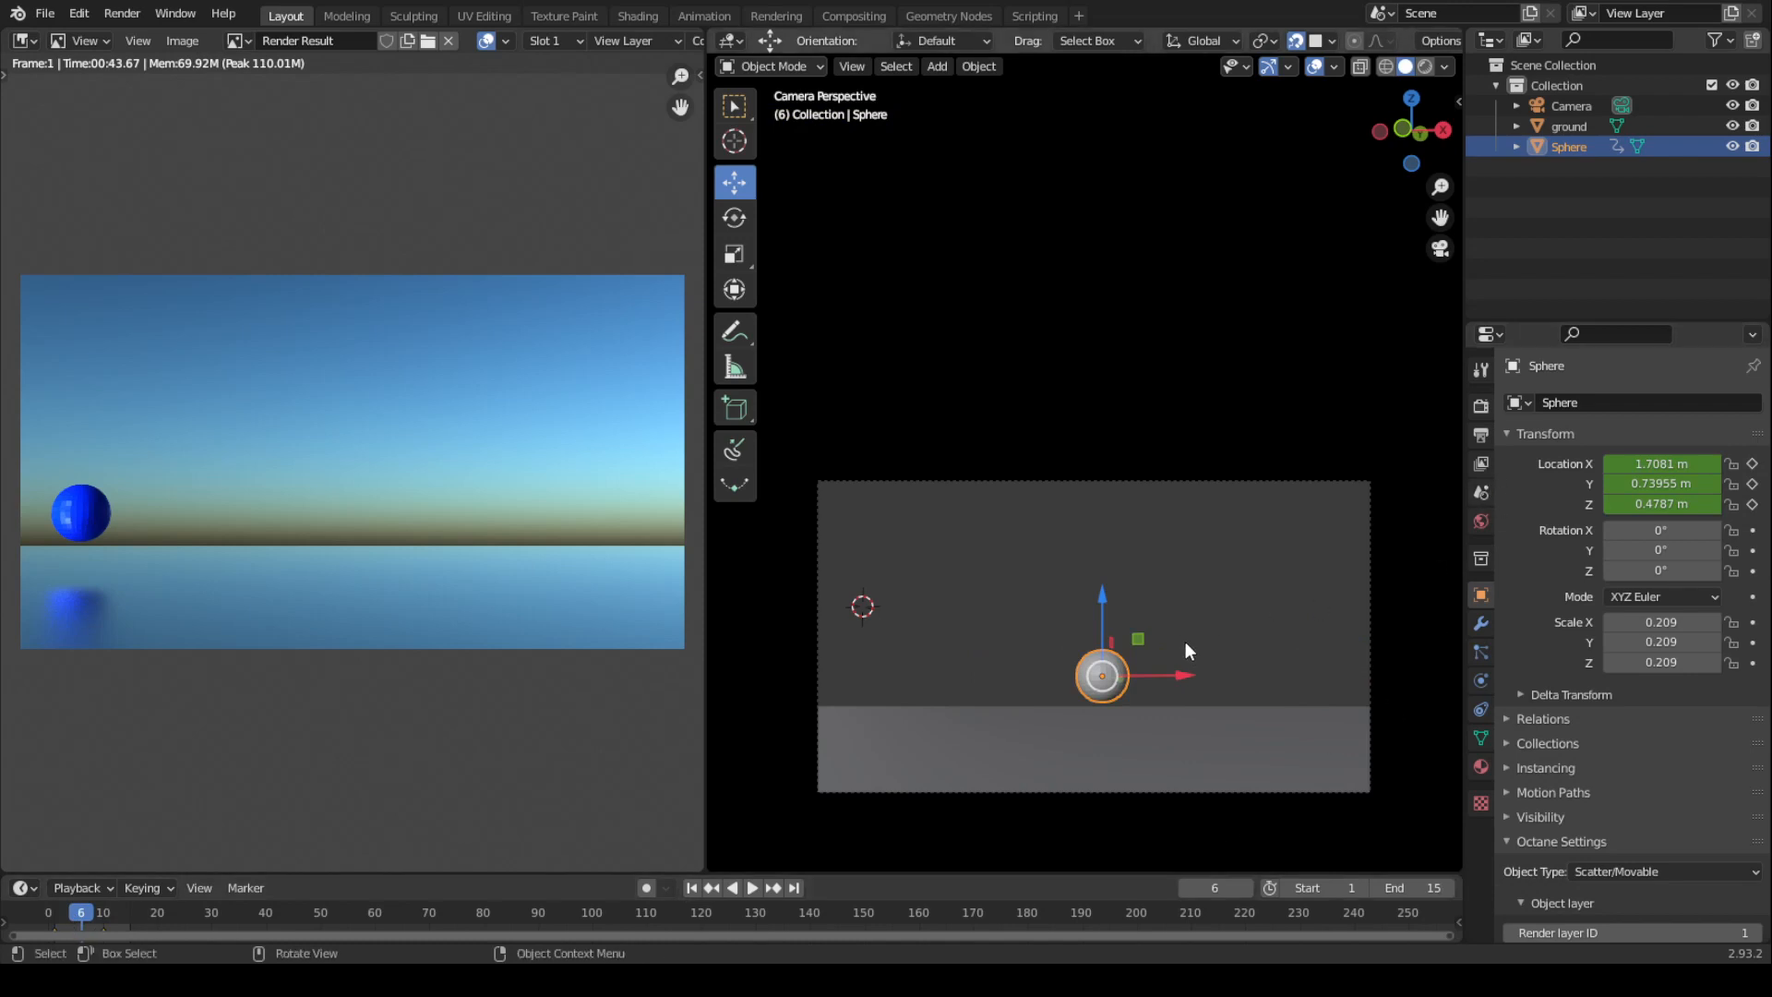
# Set the Octane kernel's maximum samples to 50 and render the current frame.
pyautogui.click(1481, 405)
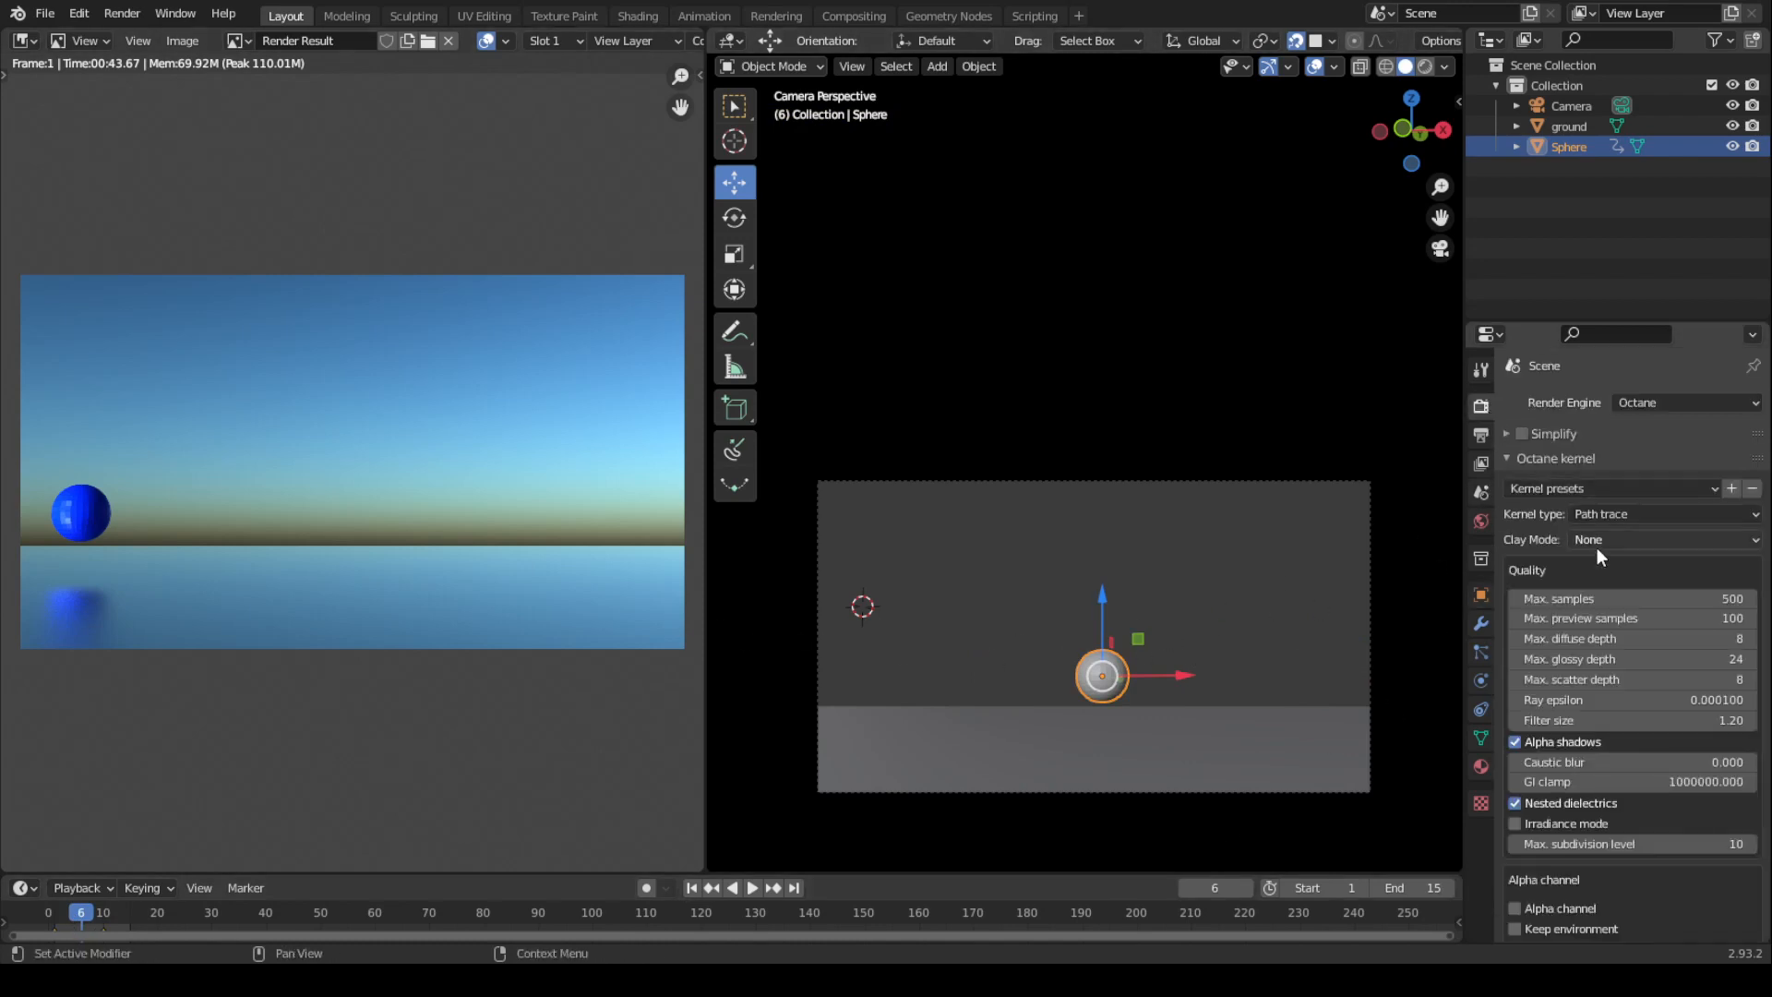
pyautogui.click(1695, 599)
pyautogui.write('5')
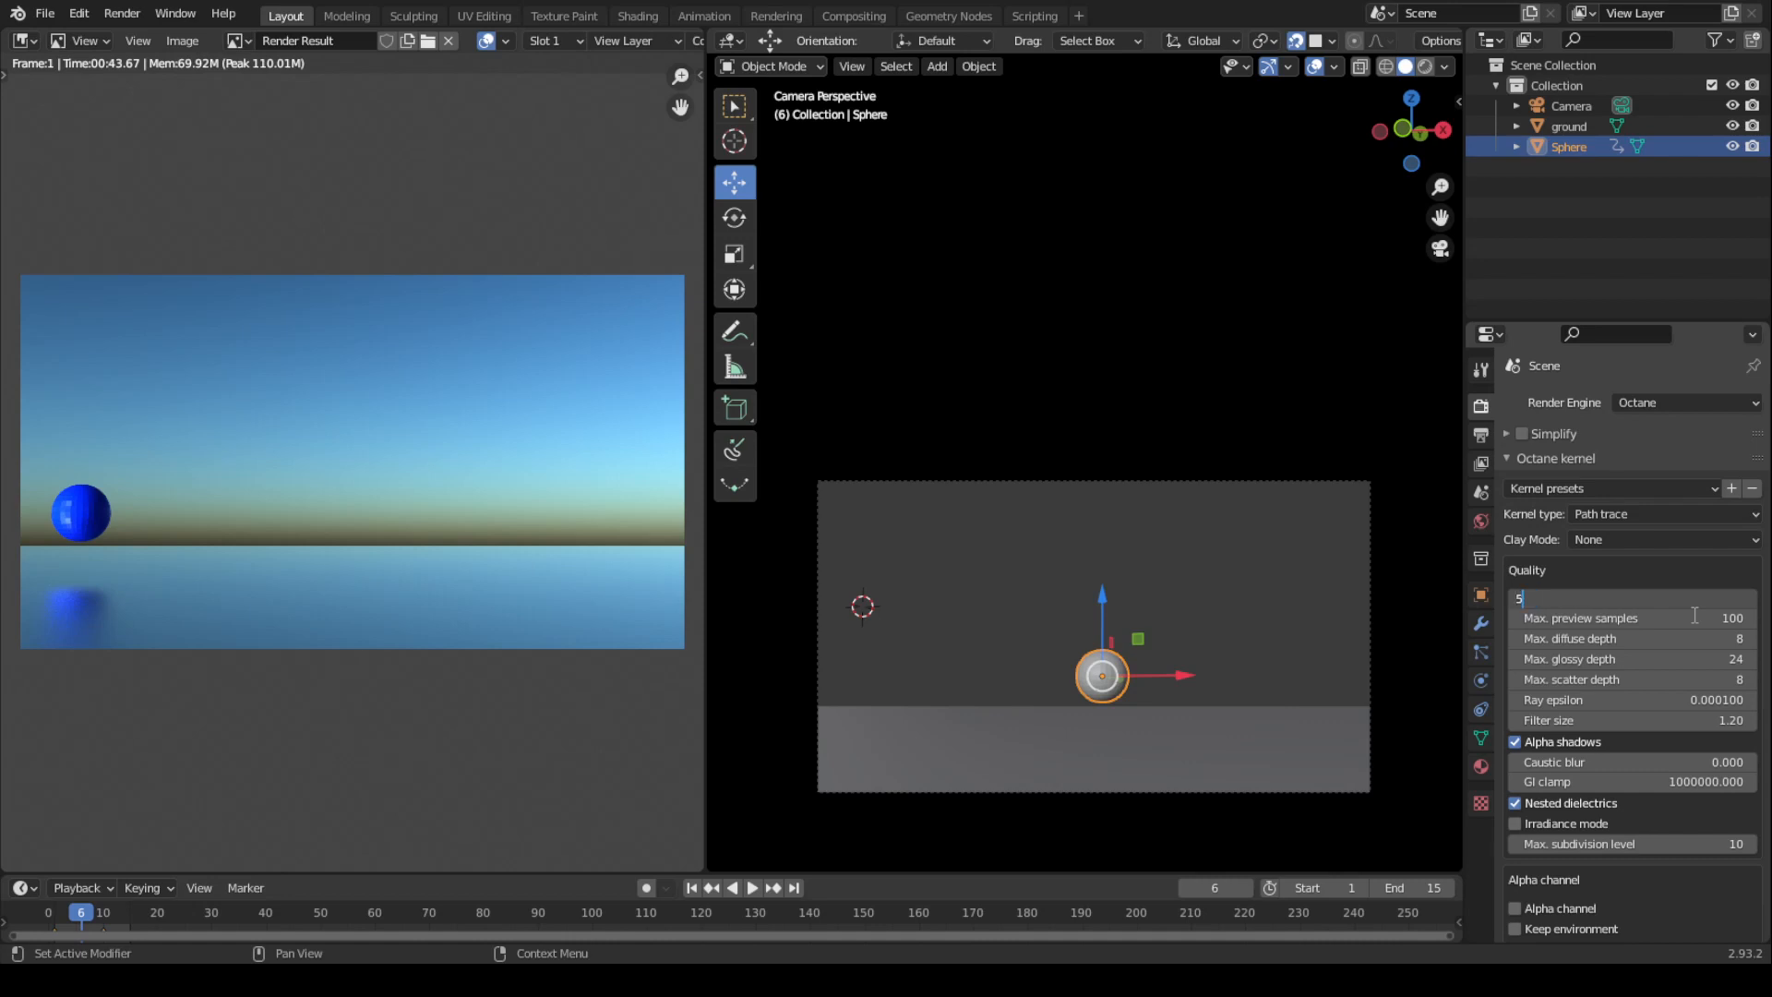
pyautogui.press('Return')
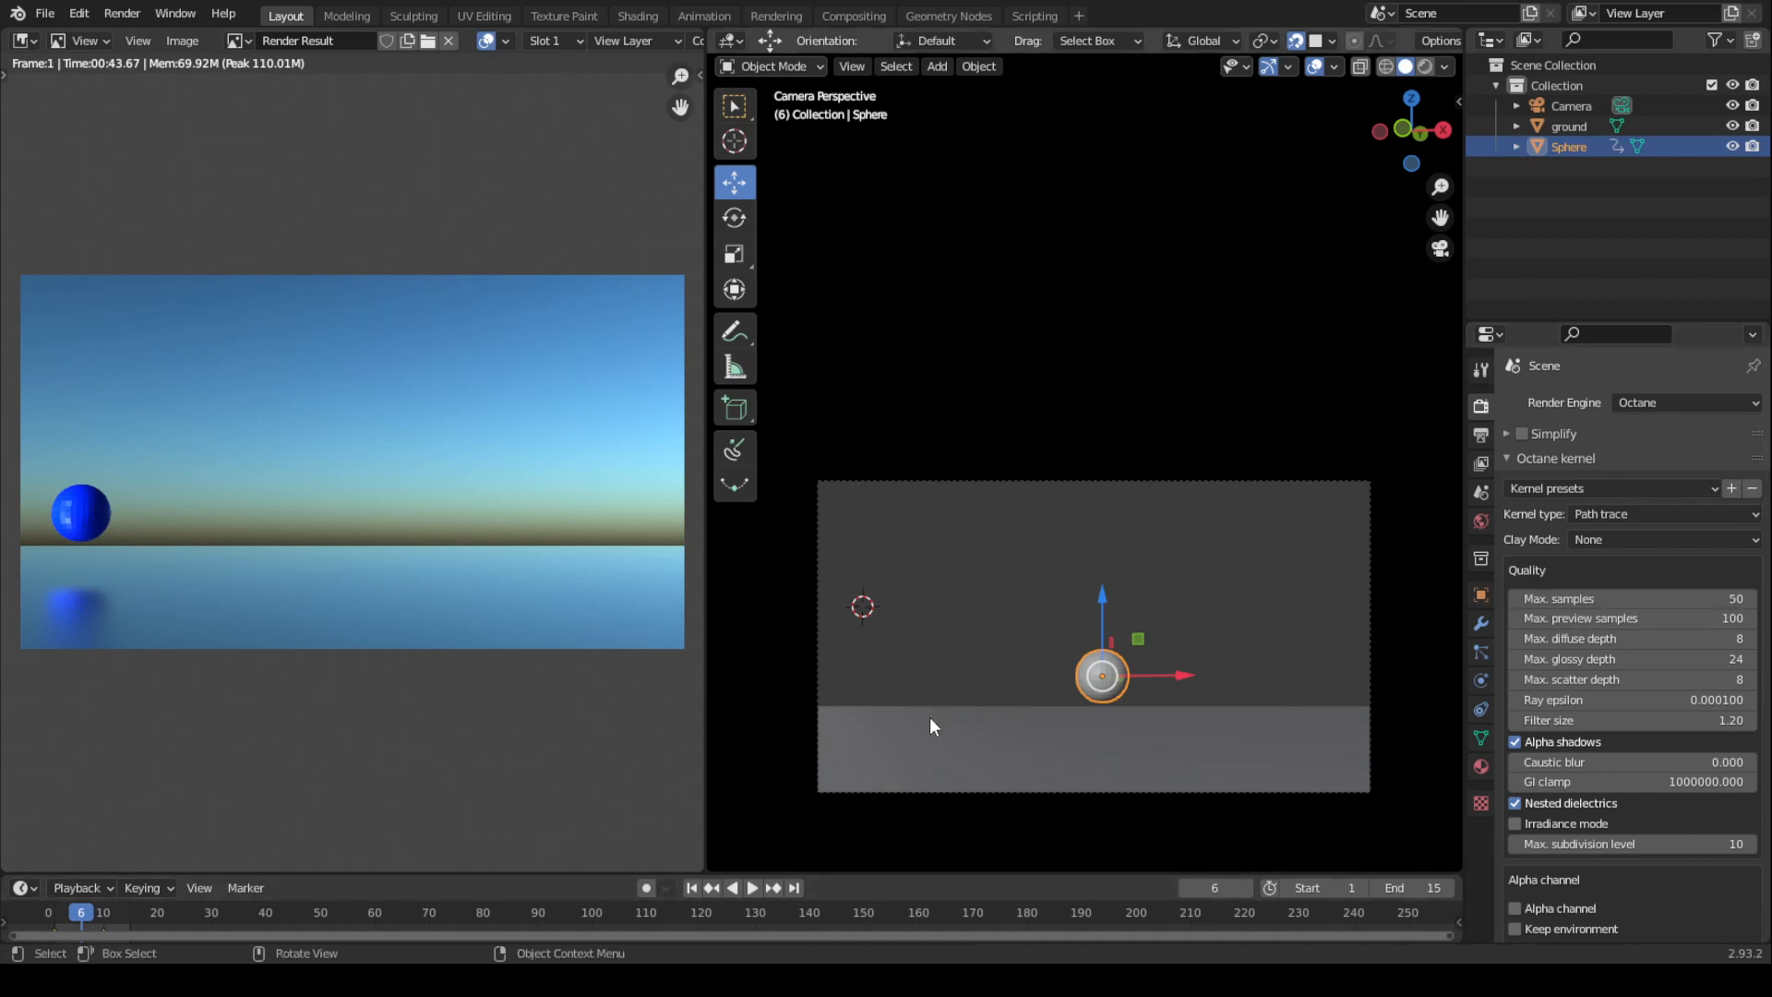
pyautogui.press('F12')
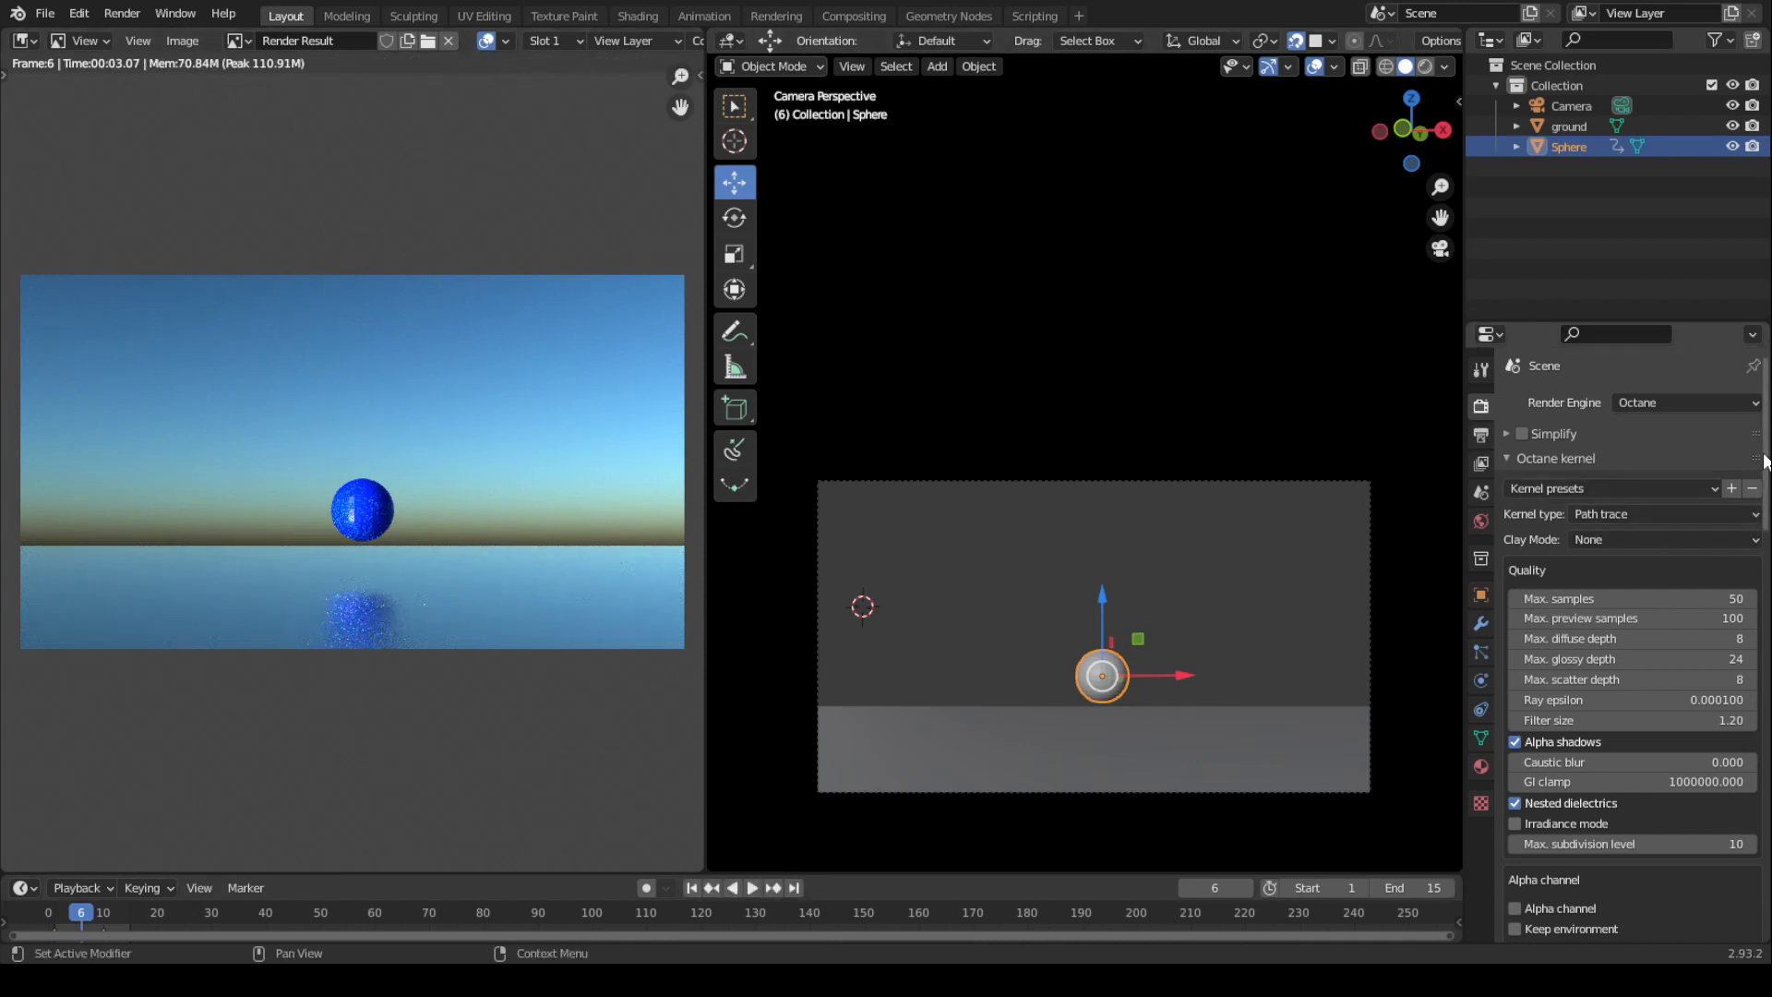
# Set the shutter time in the scene's Motion Blur render settings to 150% and render the frame again.
pyautogui.scroll(-15, 1765, 459)
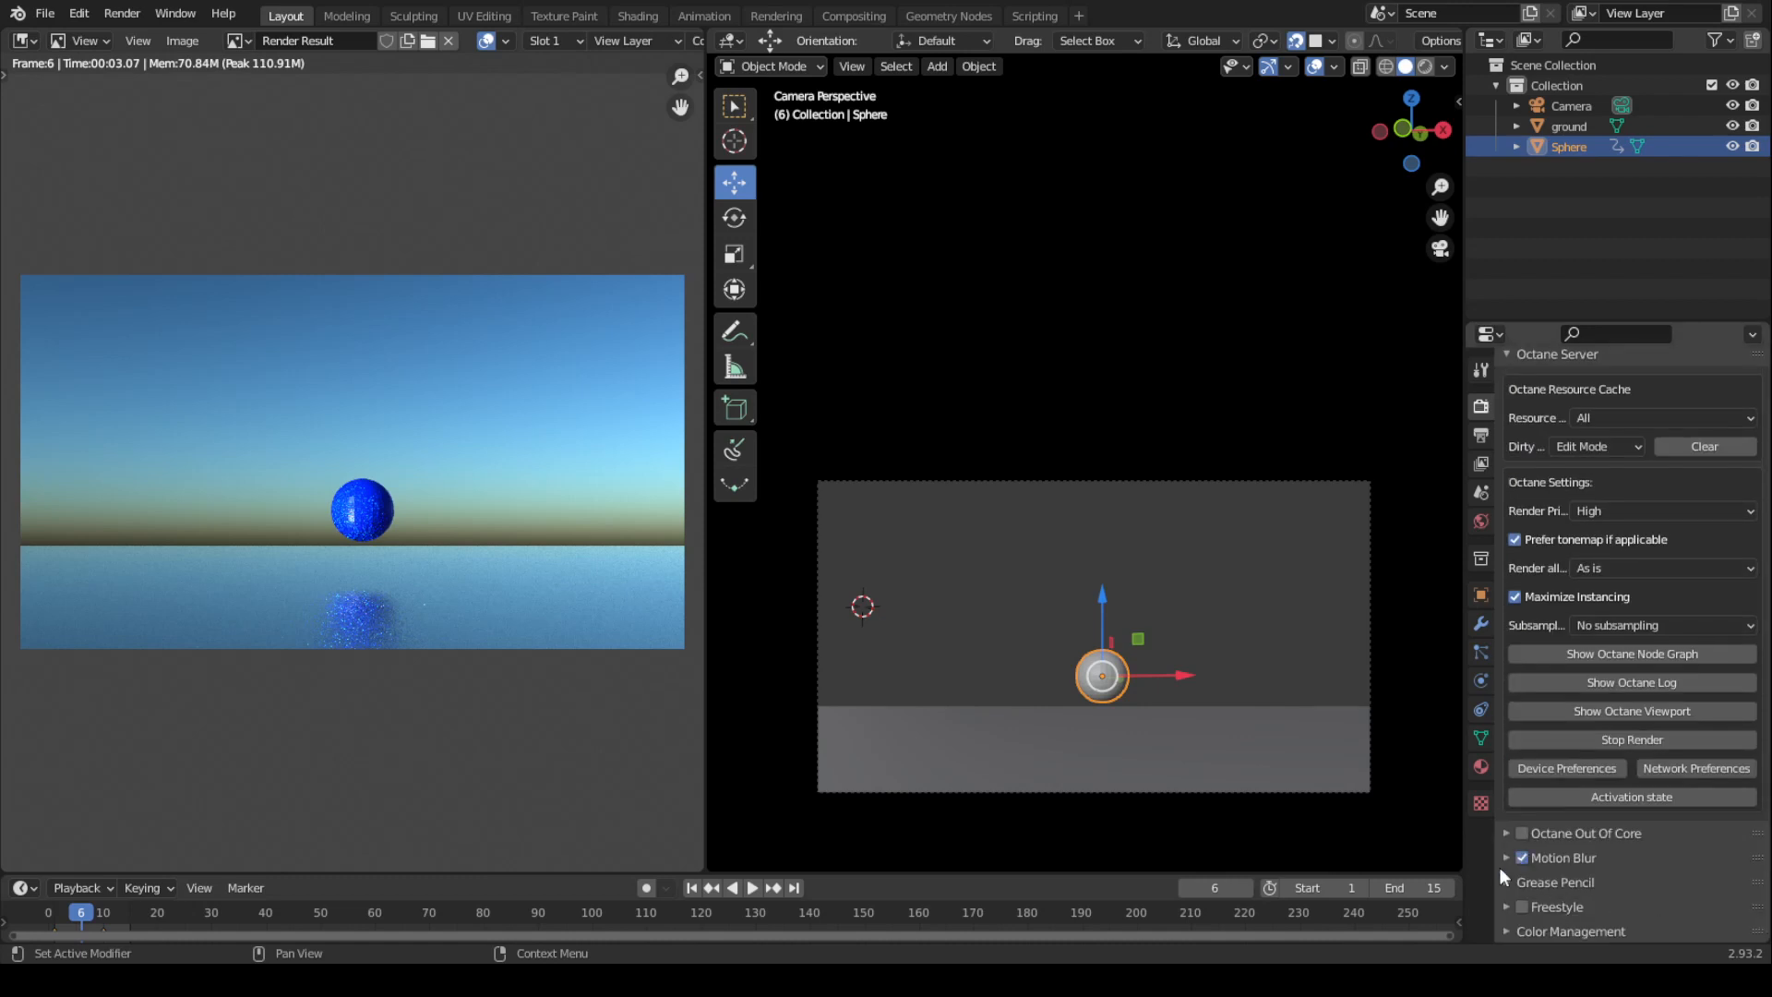
pyautogui.click(1503, 864)
pyautogui.scroll(-3, 1741, 799)
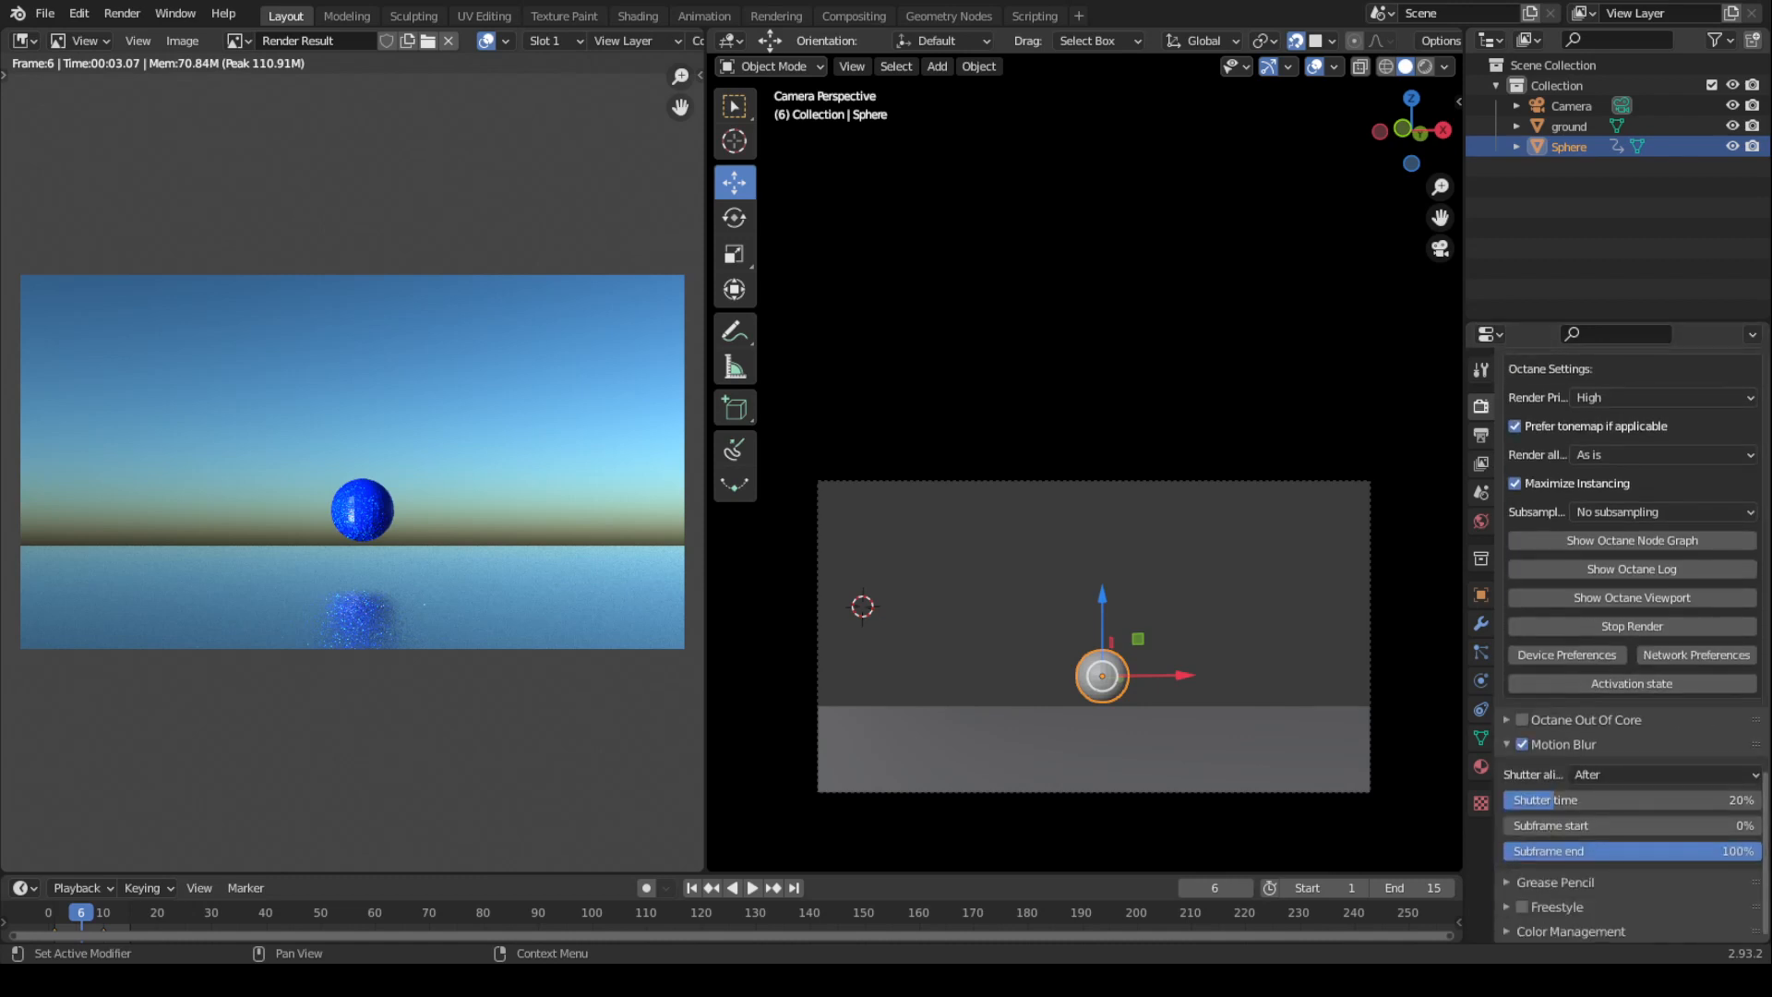
pyautogui.click(1658, 799)
pyautogui.write('150')
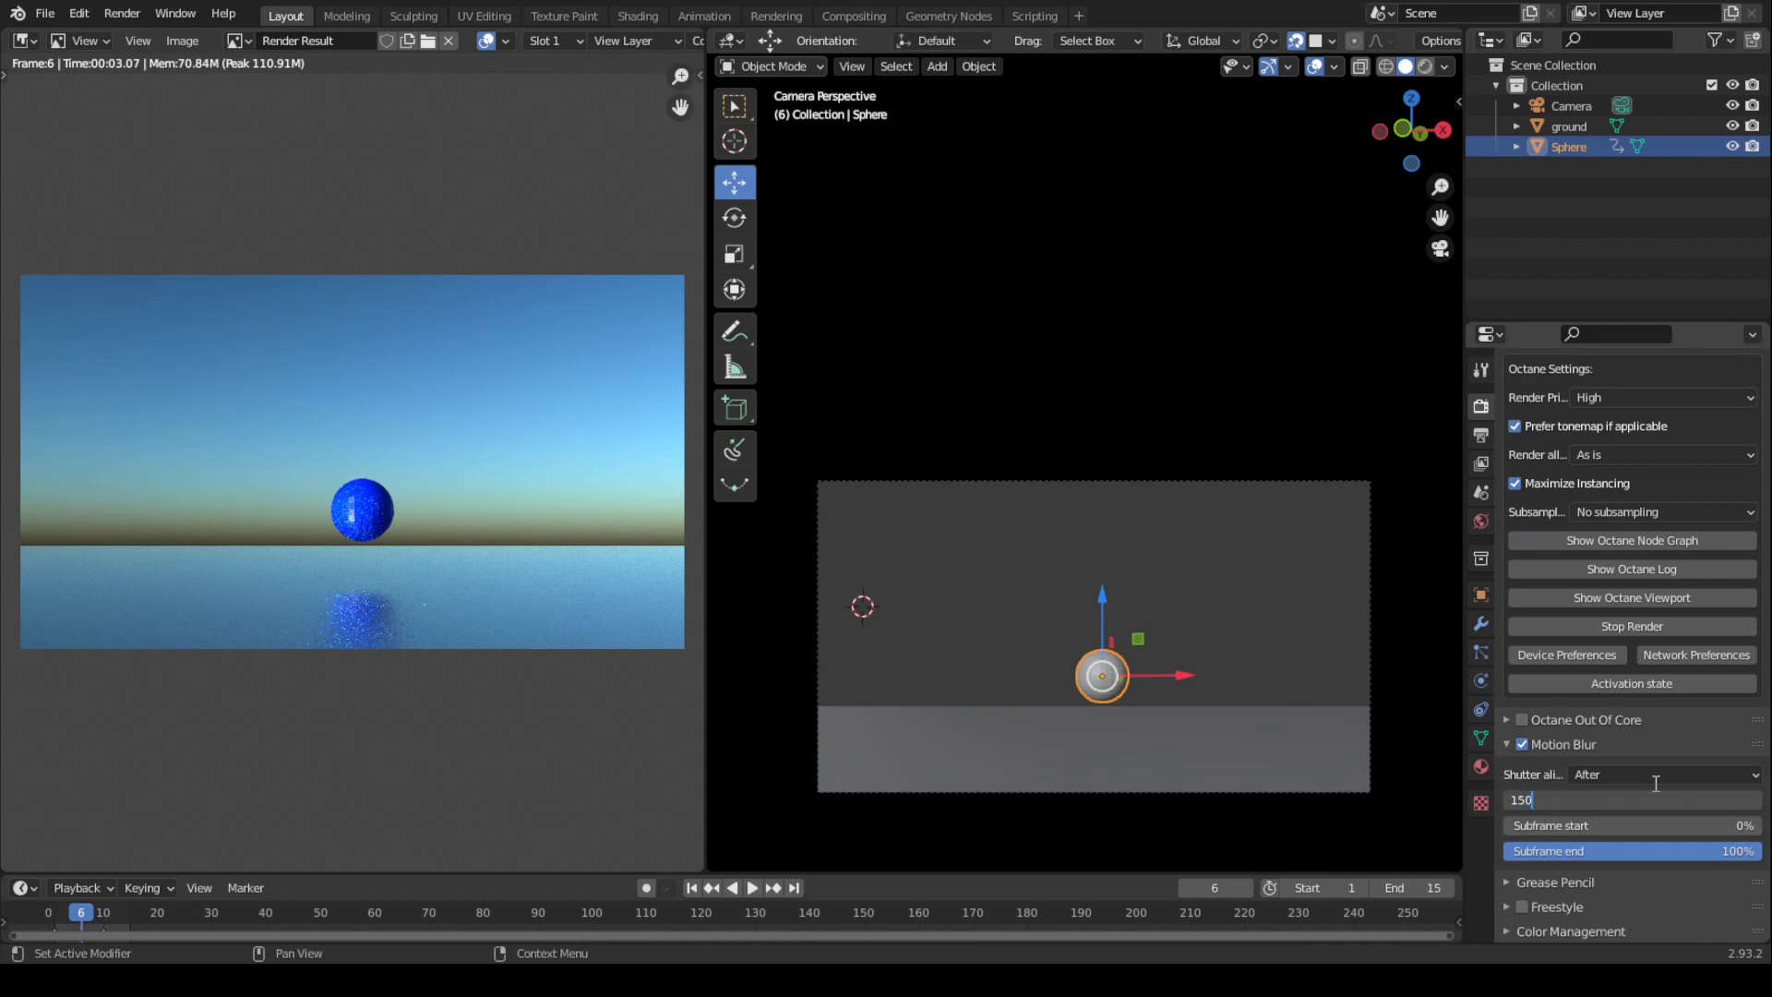
pyautogui.press('Return')
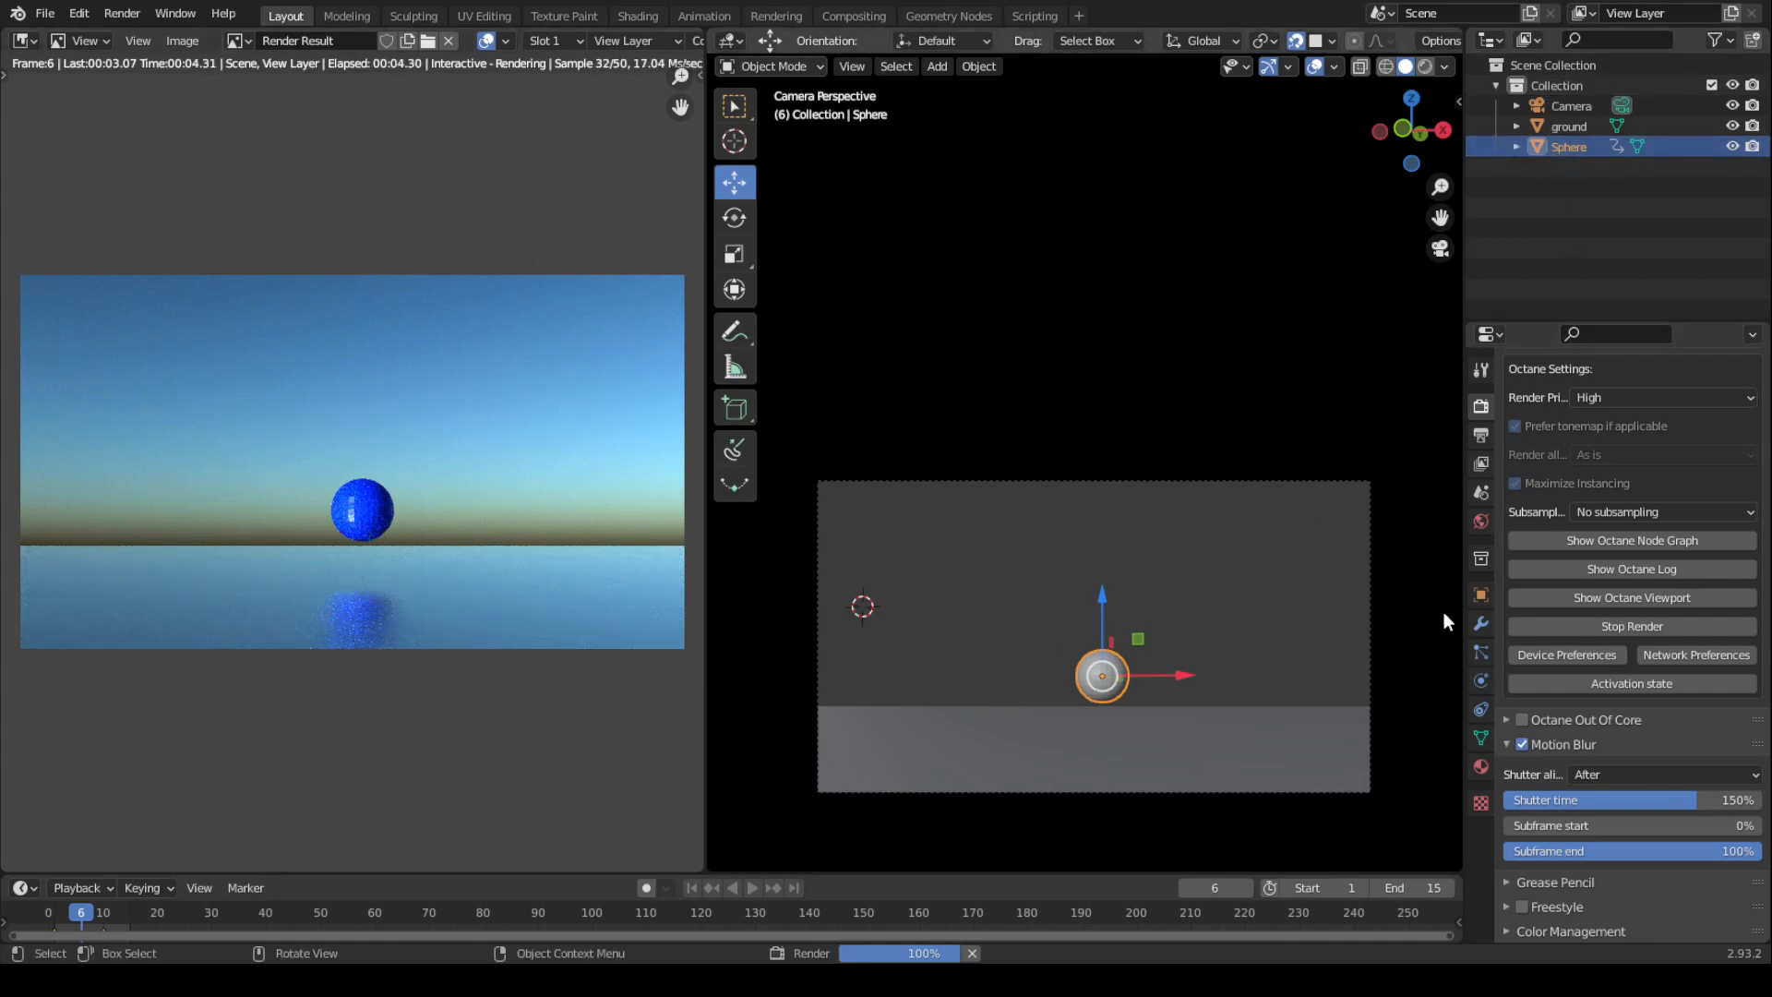
# Enable Motion Blur in the sphere's object settings, expand its options and render frame 6.
pyautogui.click(1482, 596)
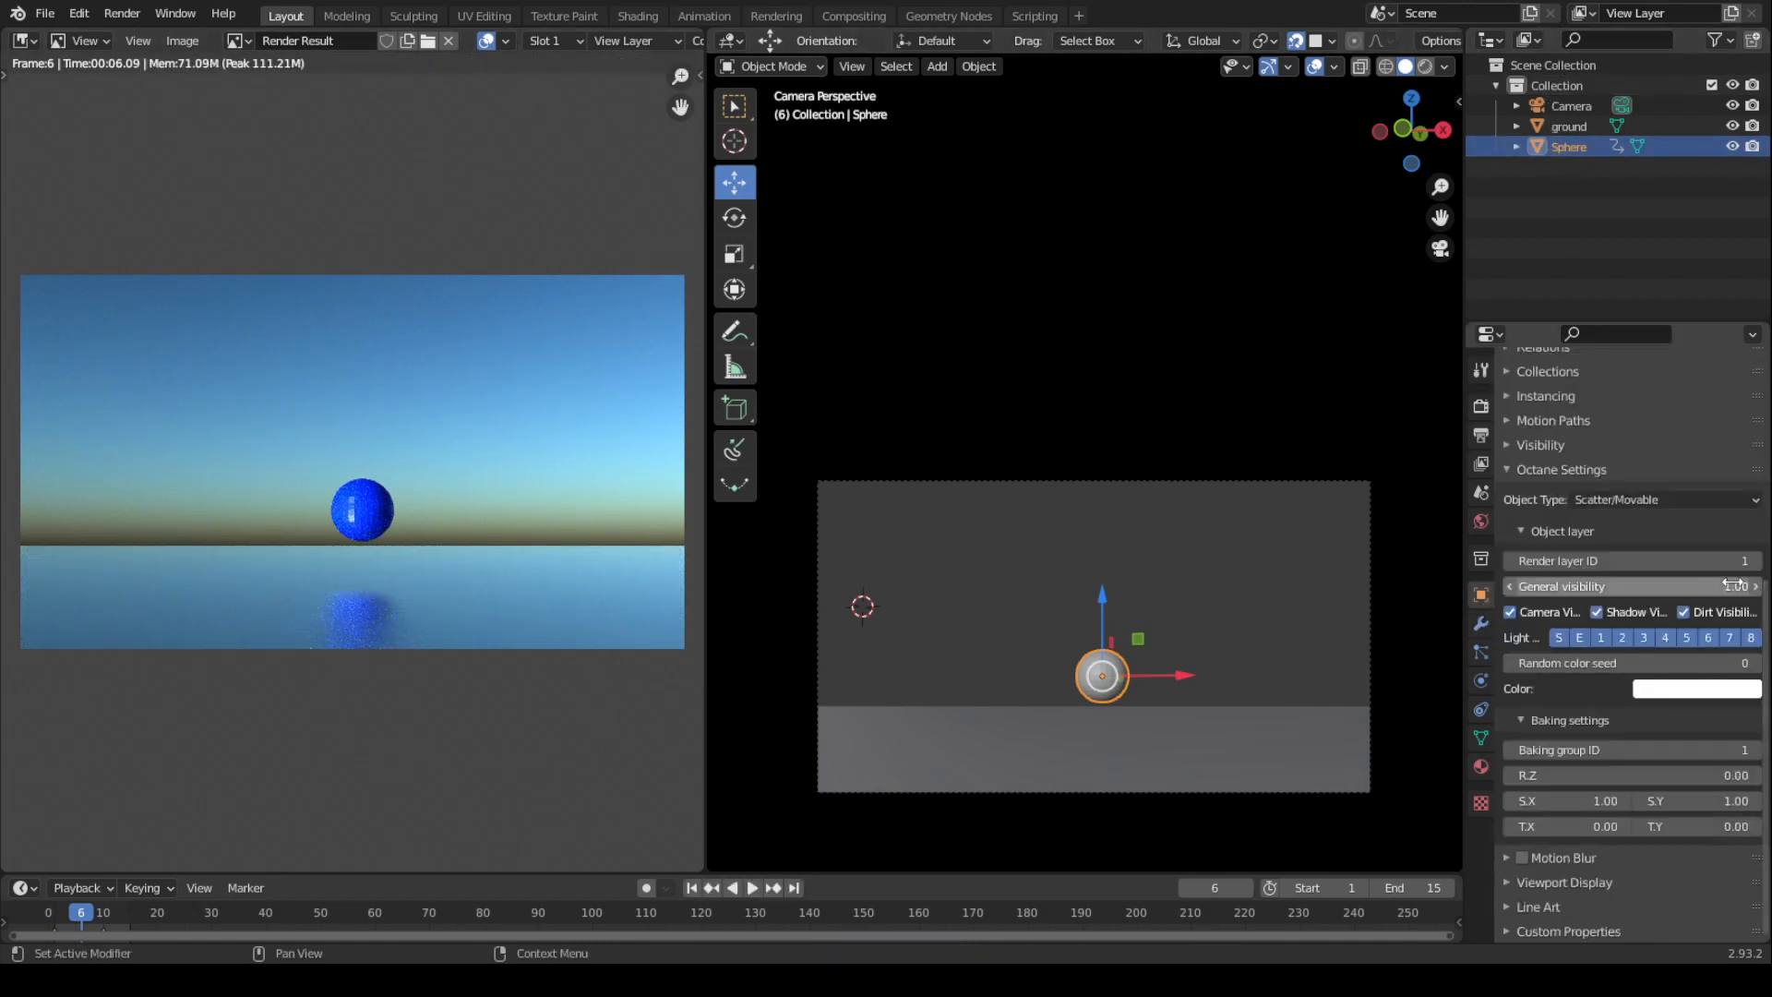
pyautogui.click(1522, 857)
pyautogui.click(1508, 858)
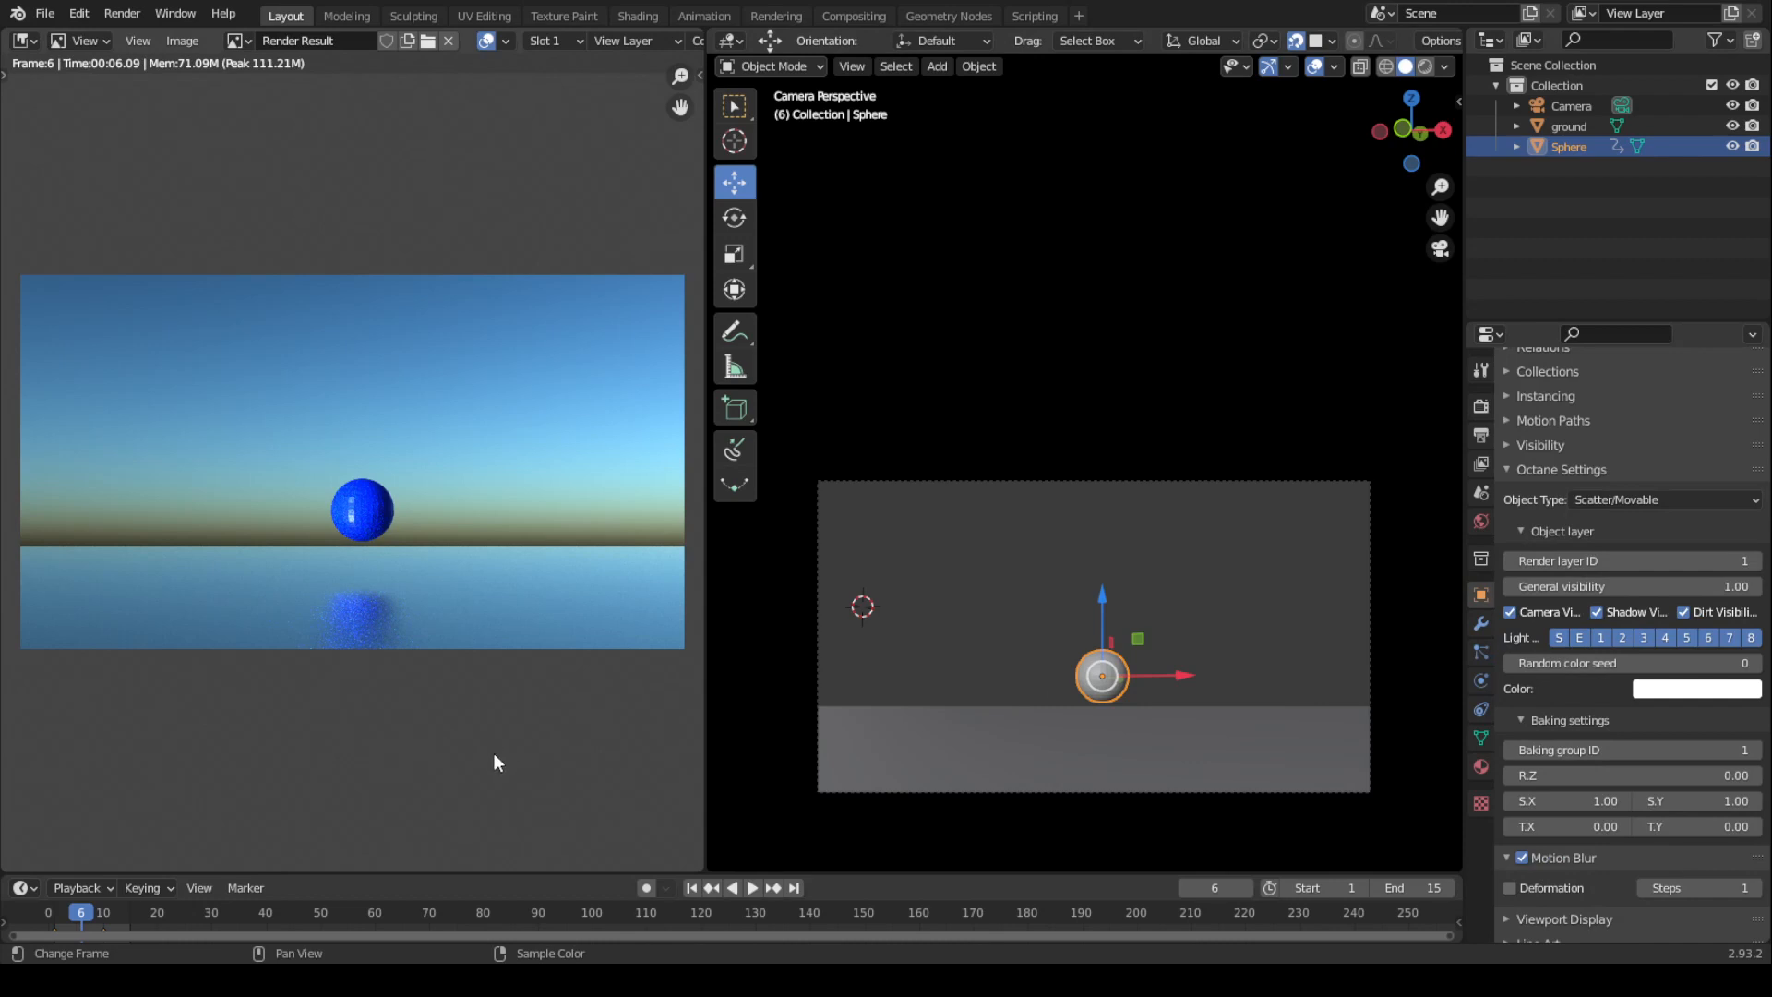
pyautogui.press('F12')
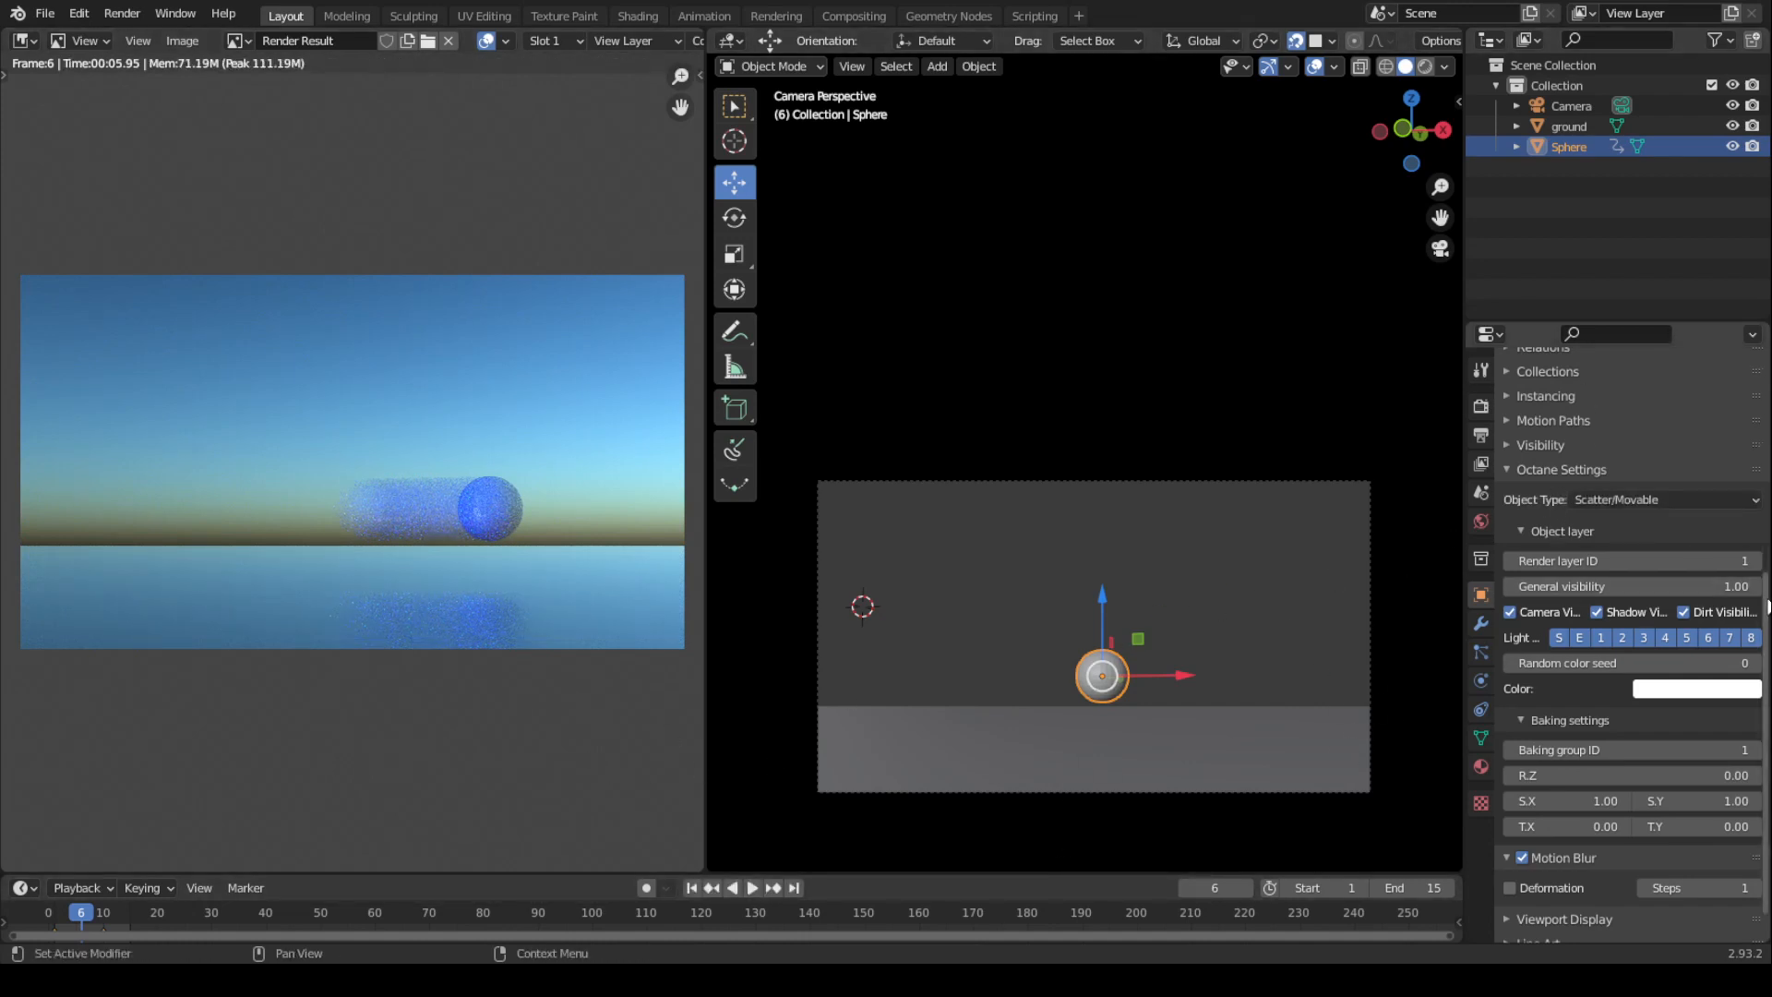
# Clear all location keyframes from the sphere.
pyautogui.moveTo(1767, 606); pyautogui.dragTo(1771, 400)
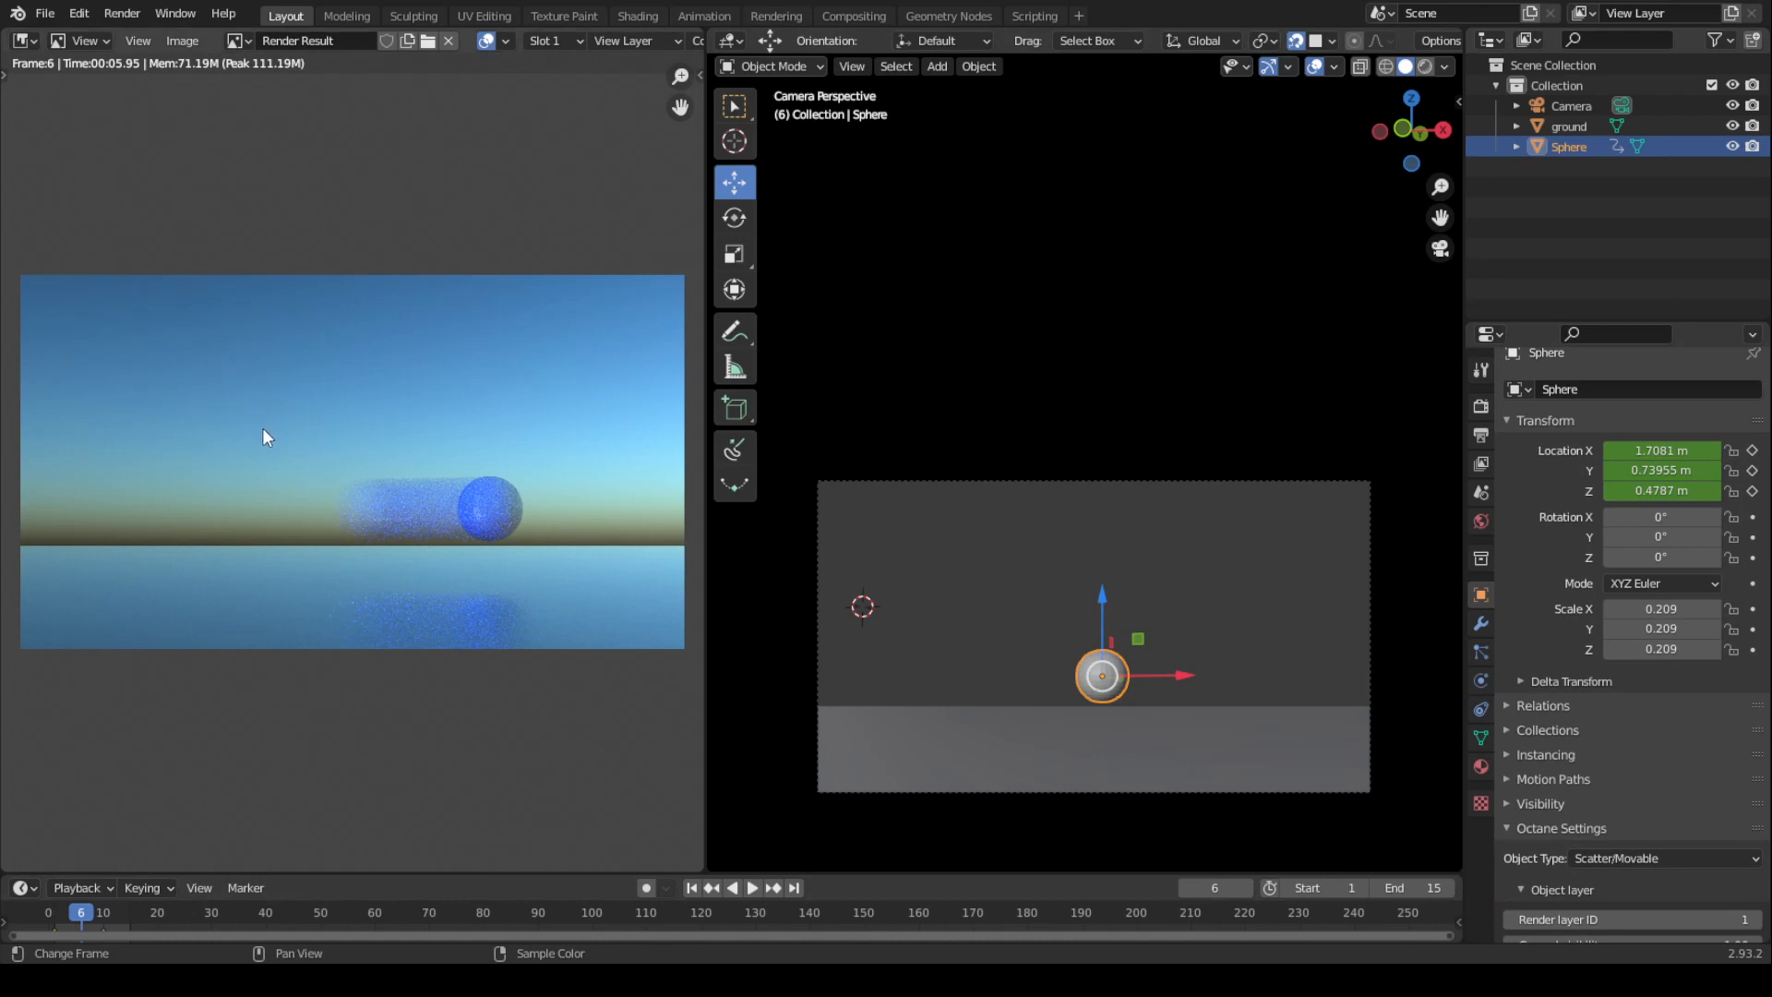
pyautogui.rightClick(1640, 450)
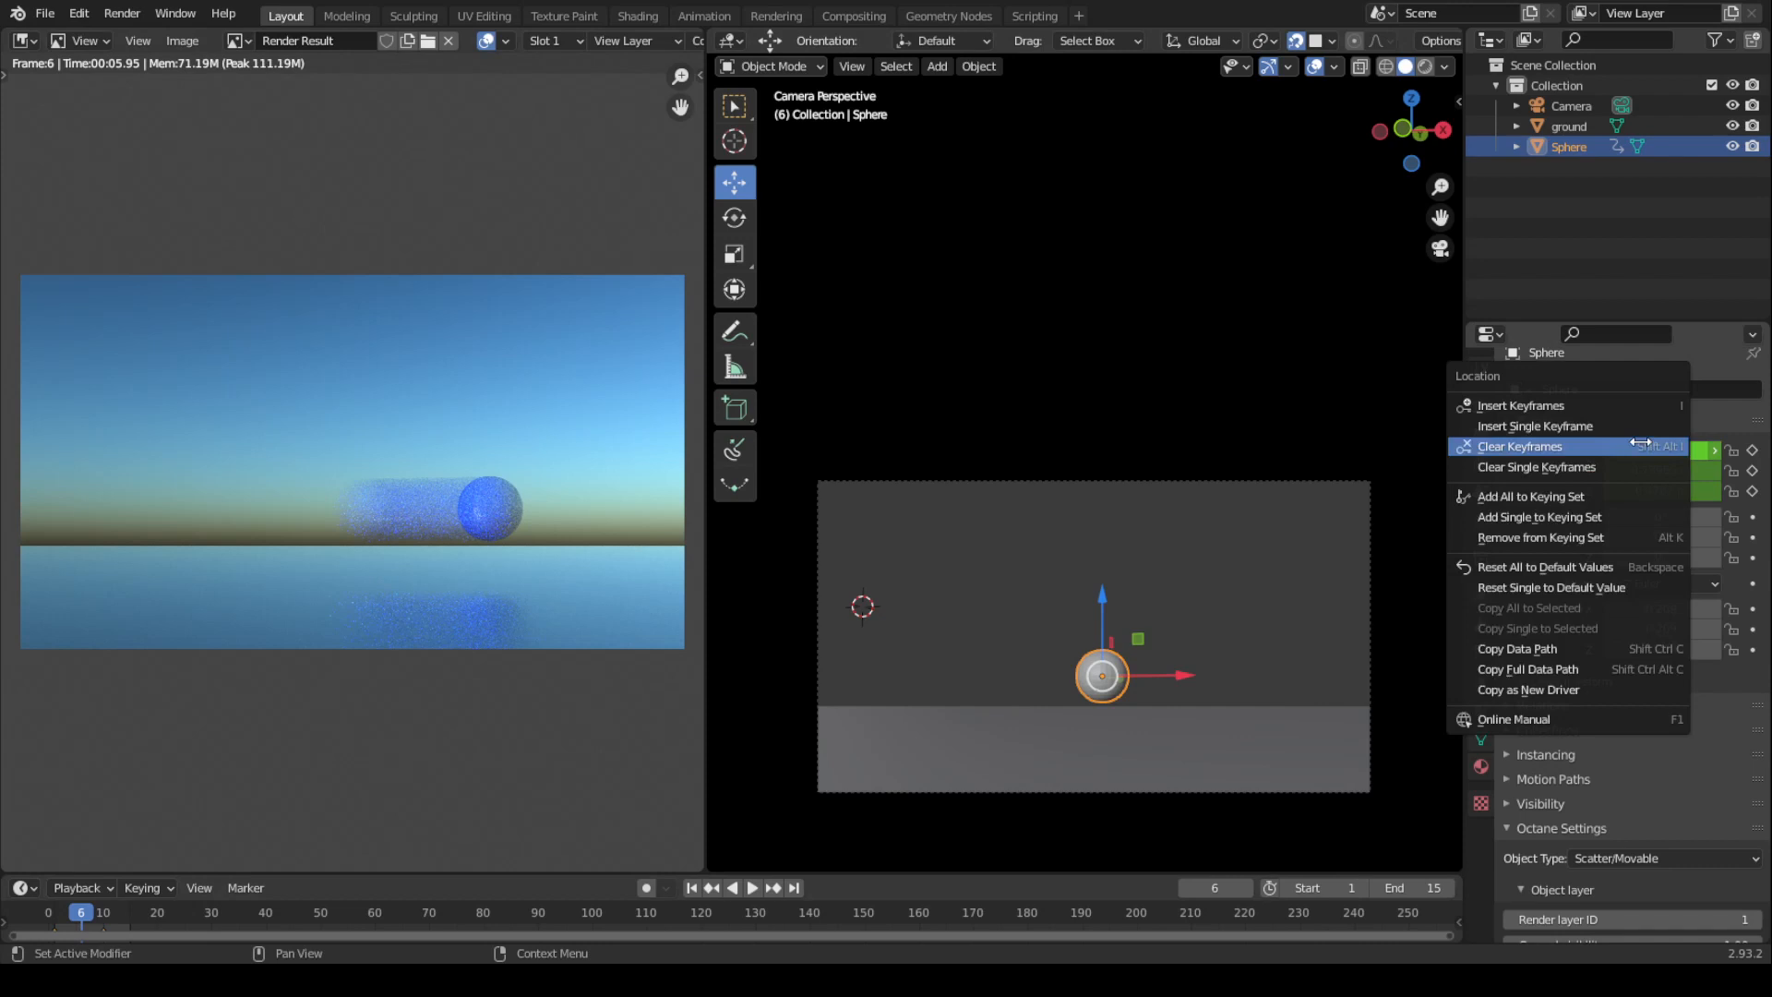
pyautogui.click(1560, 452)
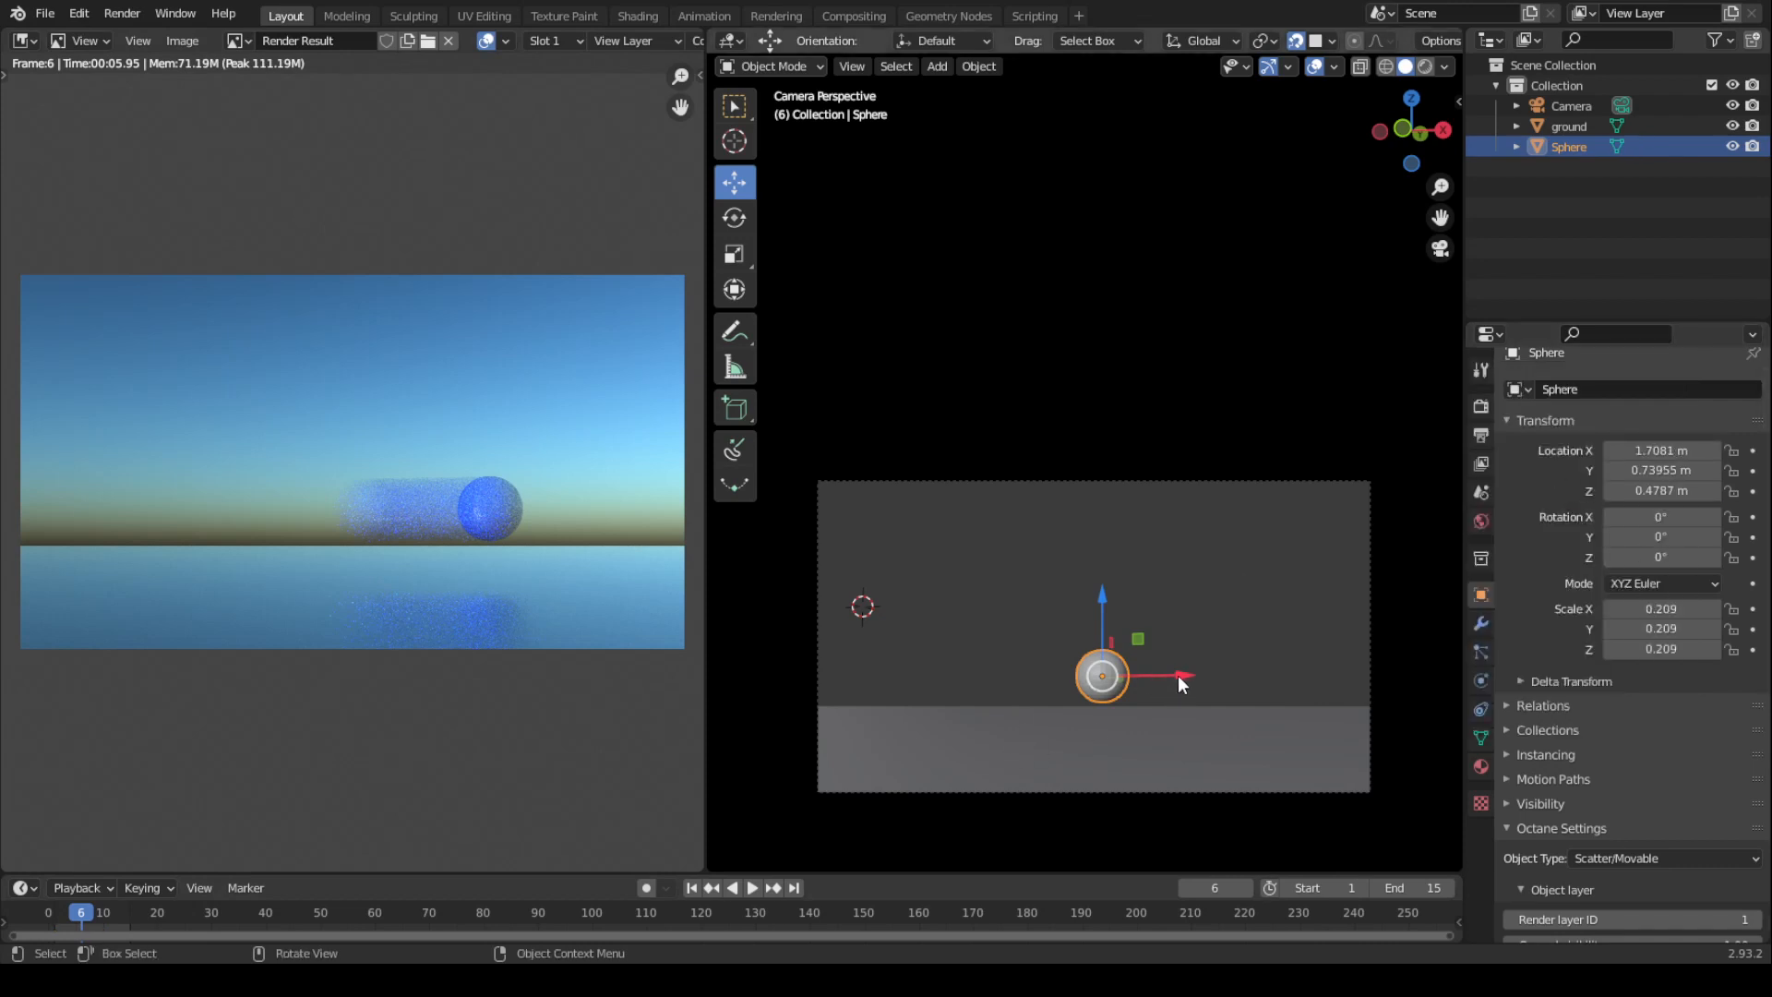
# Return to frame 1 and move the sphere along X to about -0.45 m.
pyautogui.click(63, 912)
pyautogui.press('space')
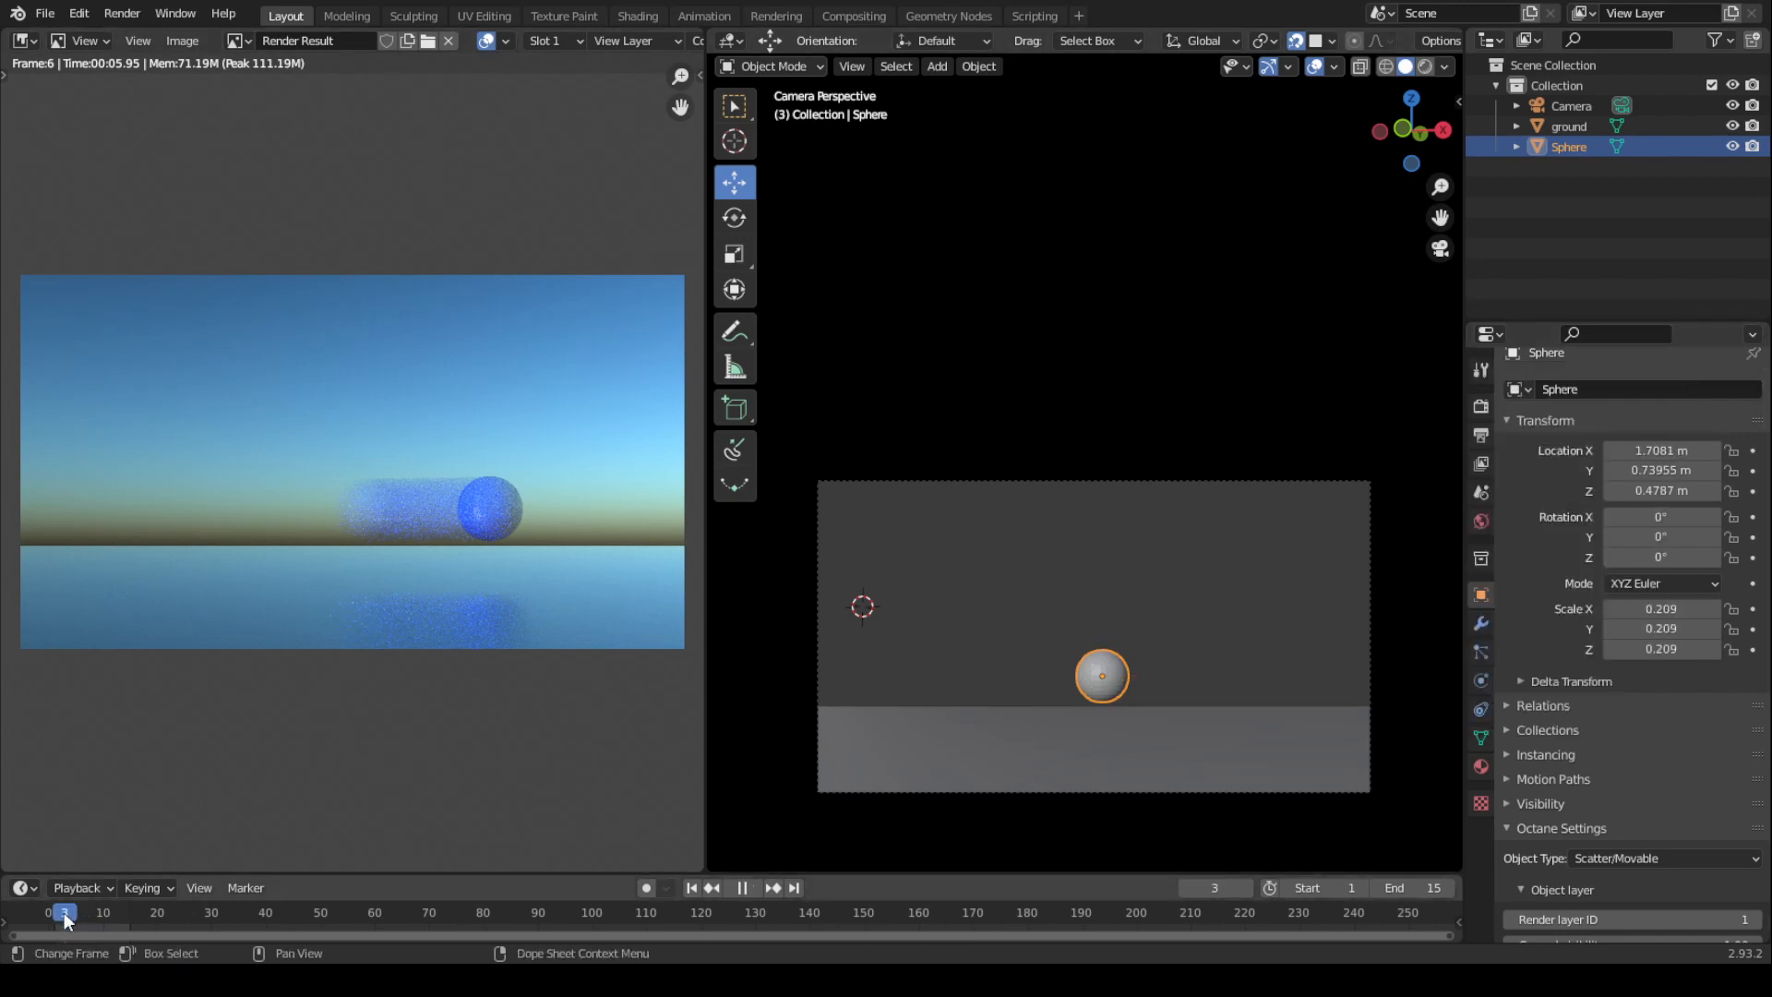
pyautogui.press('space')
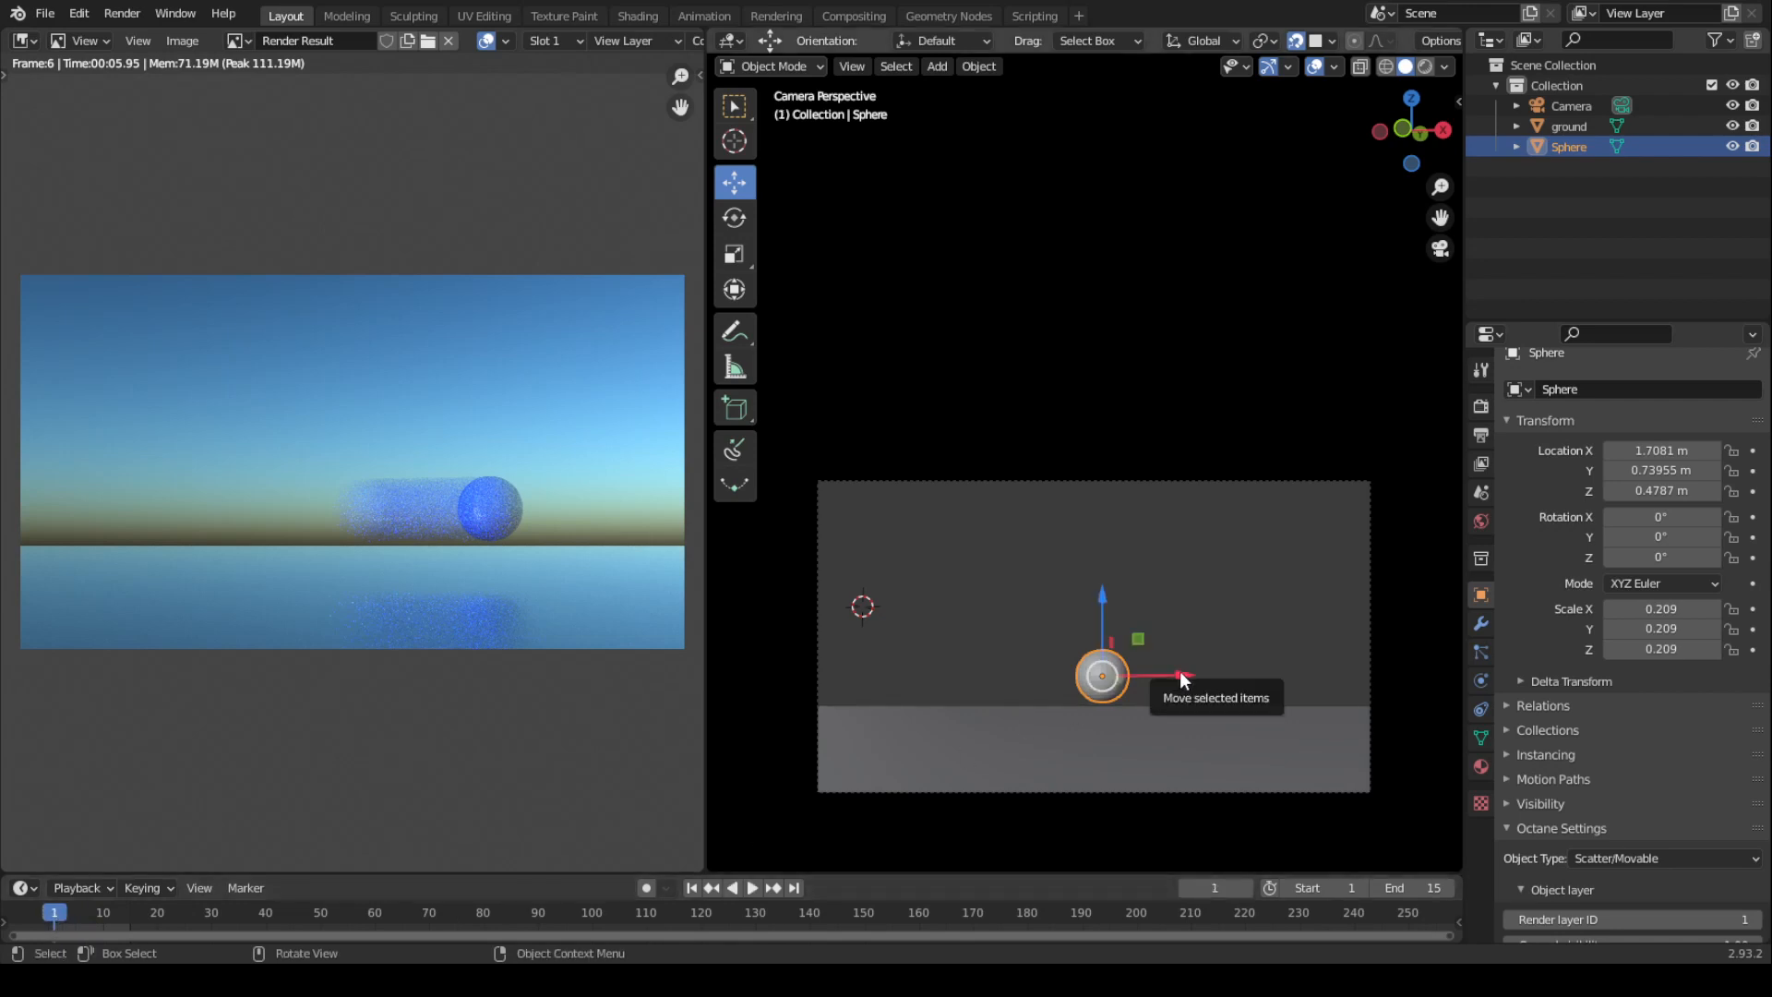
pyautogui.moveTo(1179, 673); pyautogui.dragTo(931, 690)
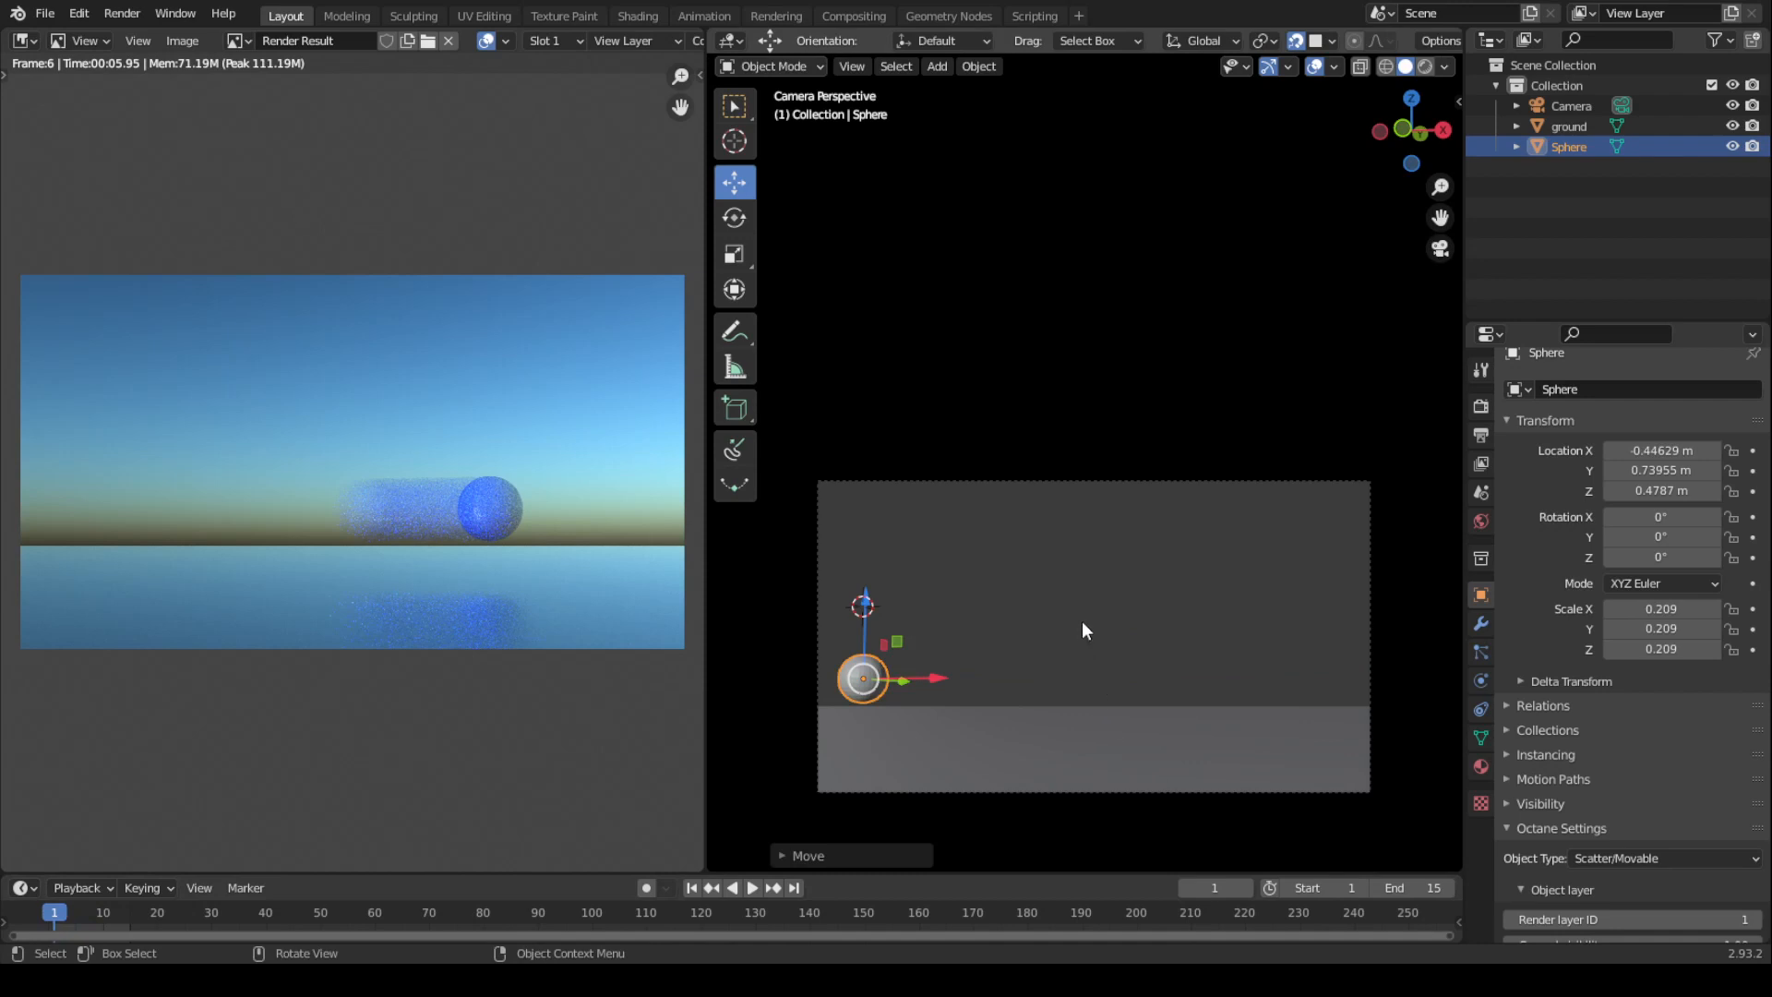
# In Edit Mode, select all of the sphere's vertices and keyframe their Points with AnimAll at frame 1.
pyautogui.press('Tab')
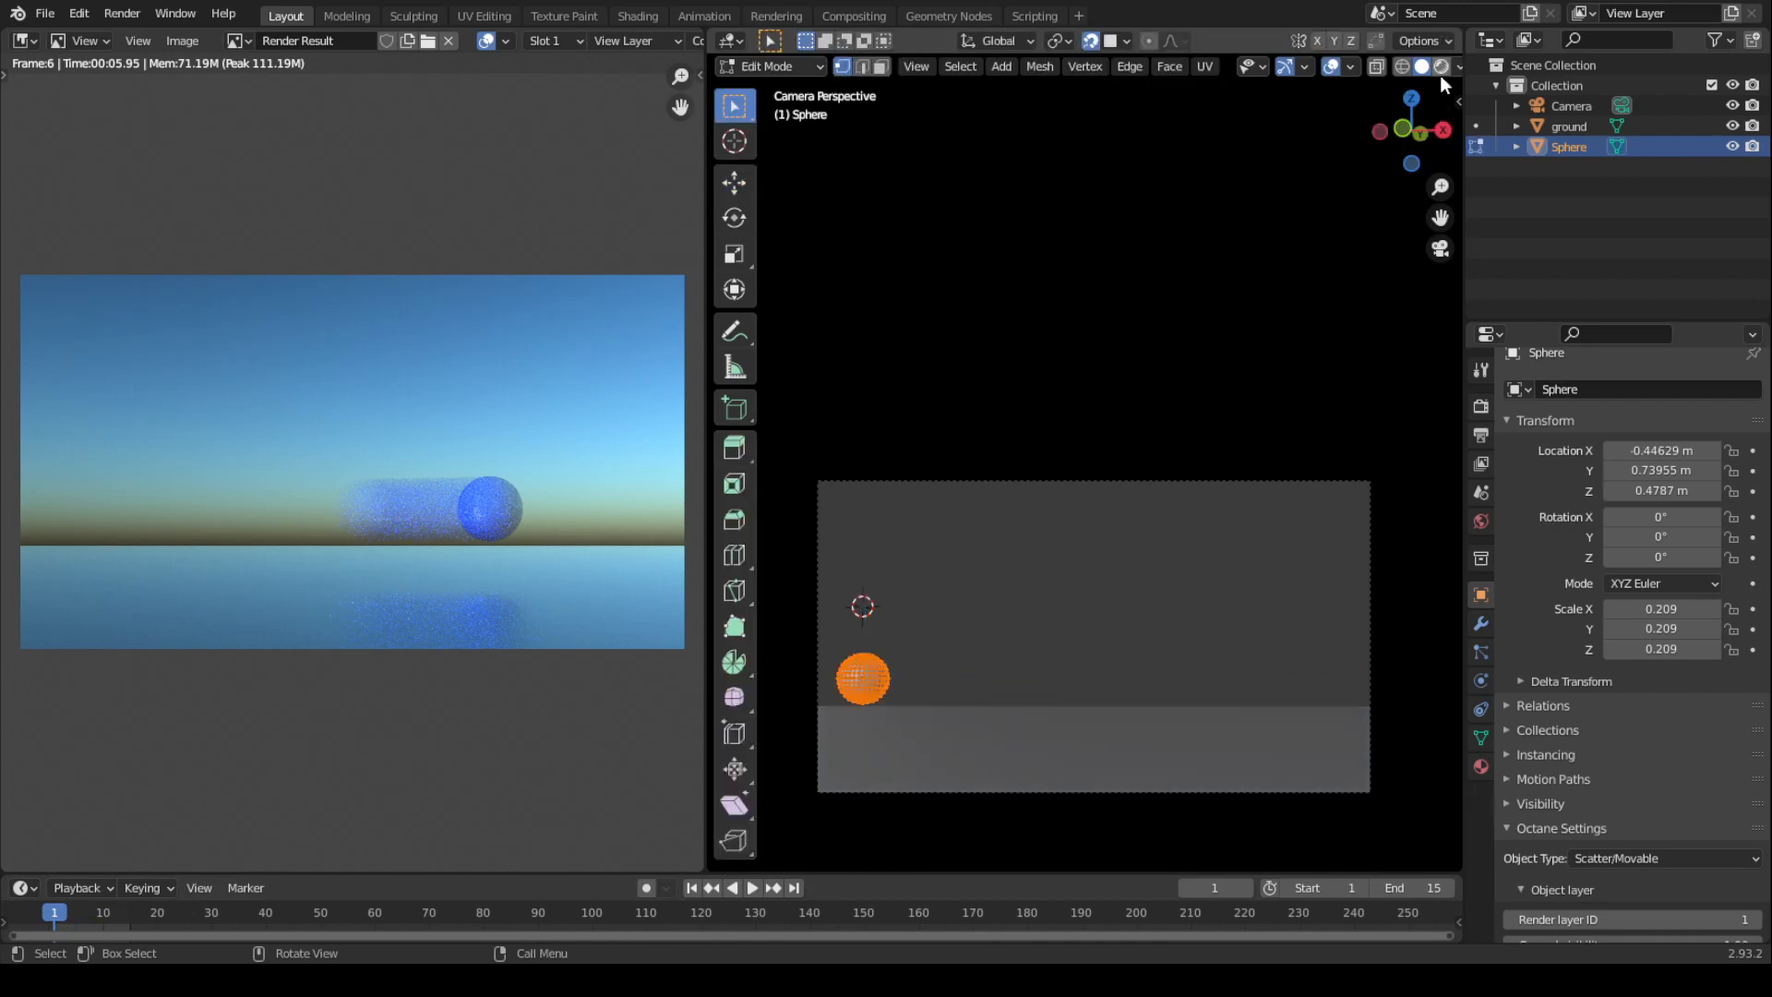
pyautogui.press('n')
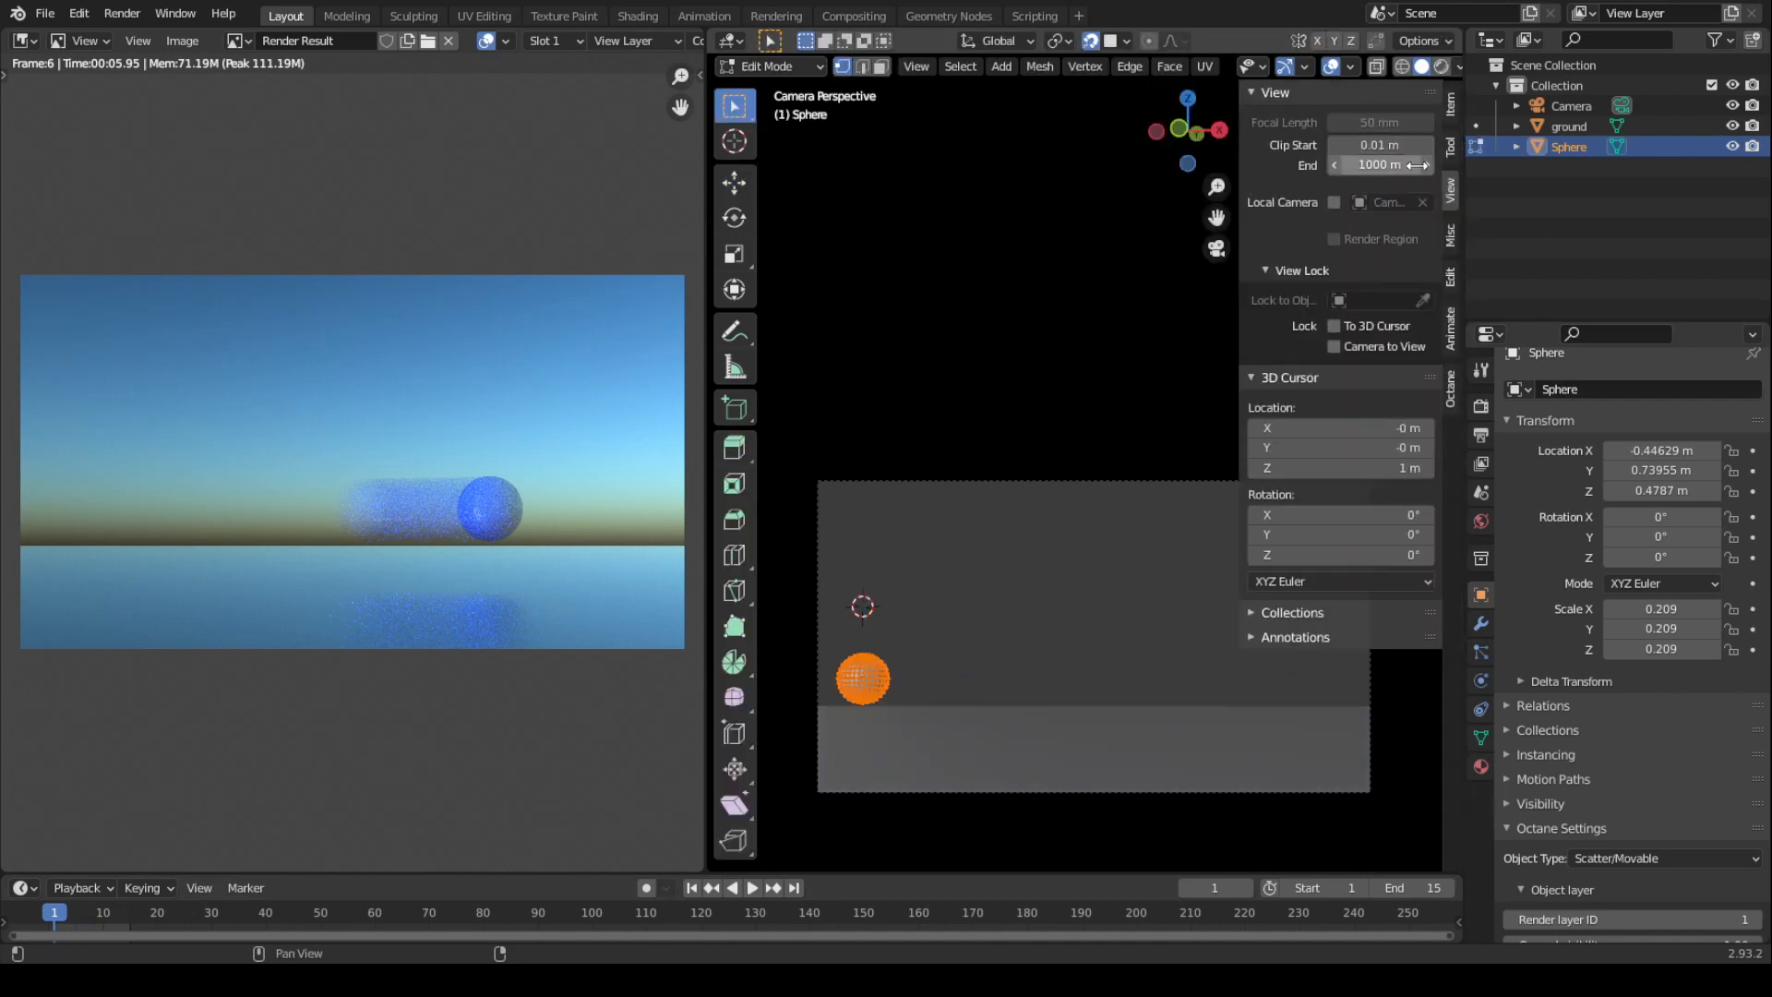
pyautogui.click(1451, 332)
pyautogui.hotkey('alt', 'a')
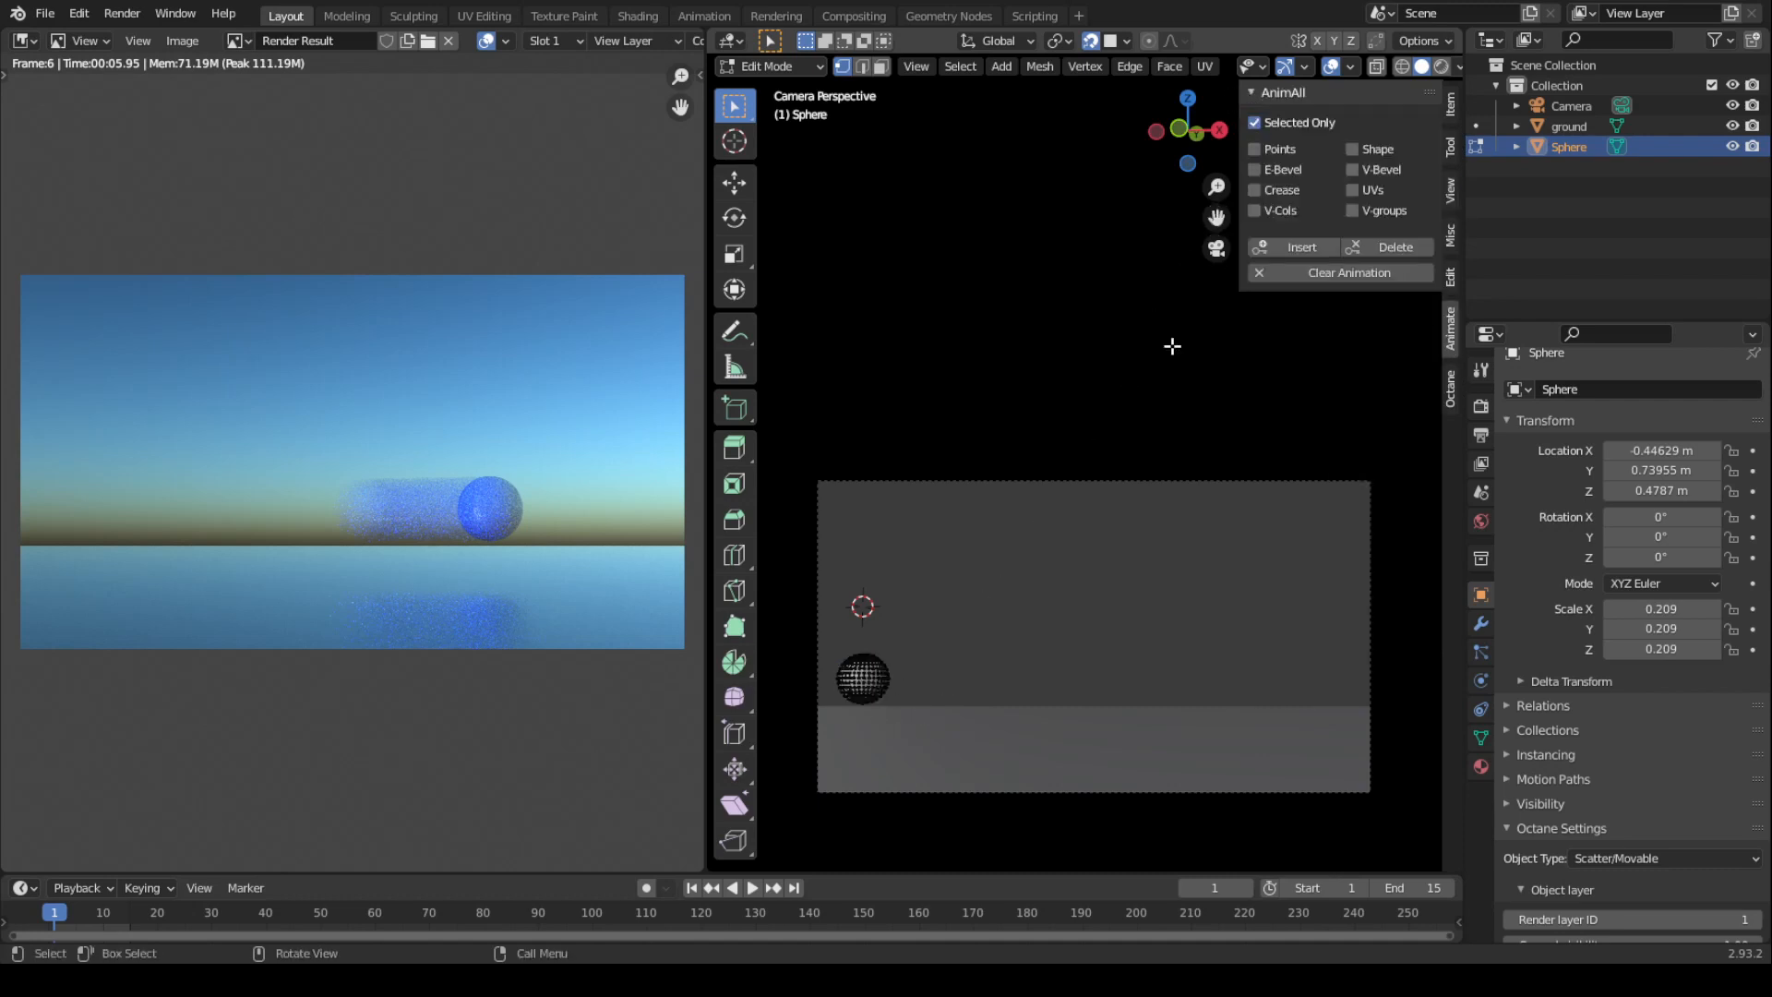
pyautogui.press('a')
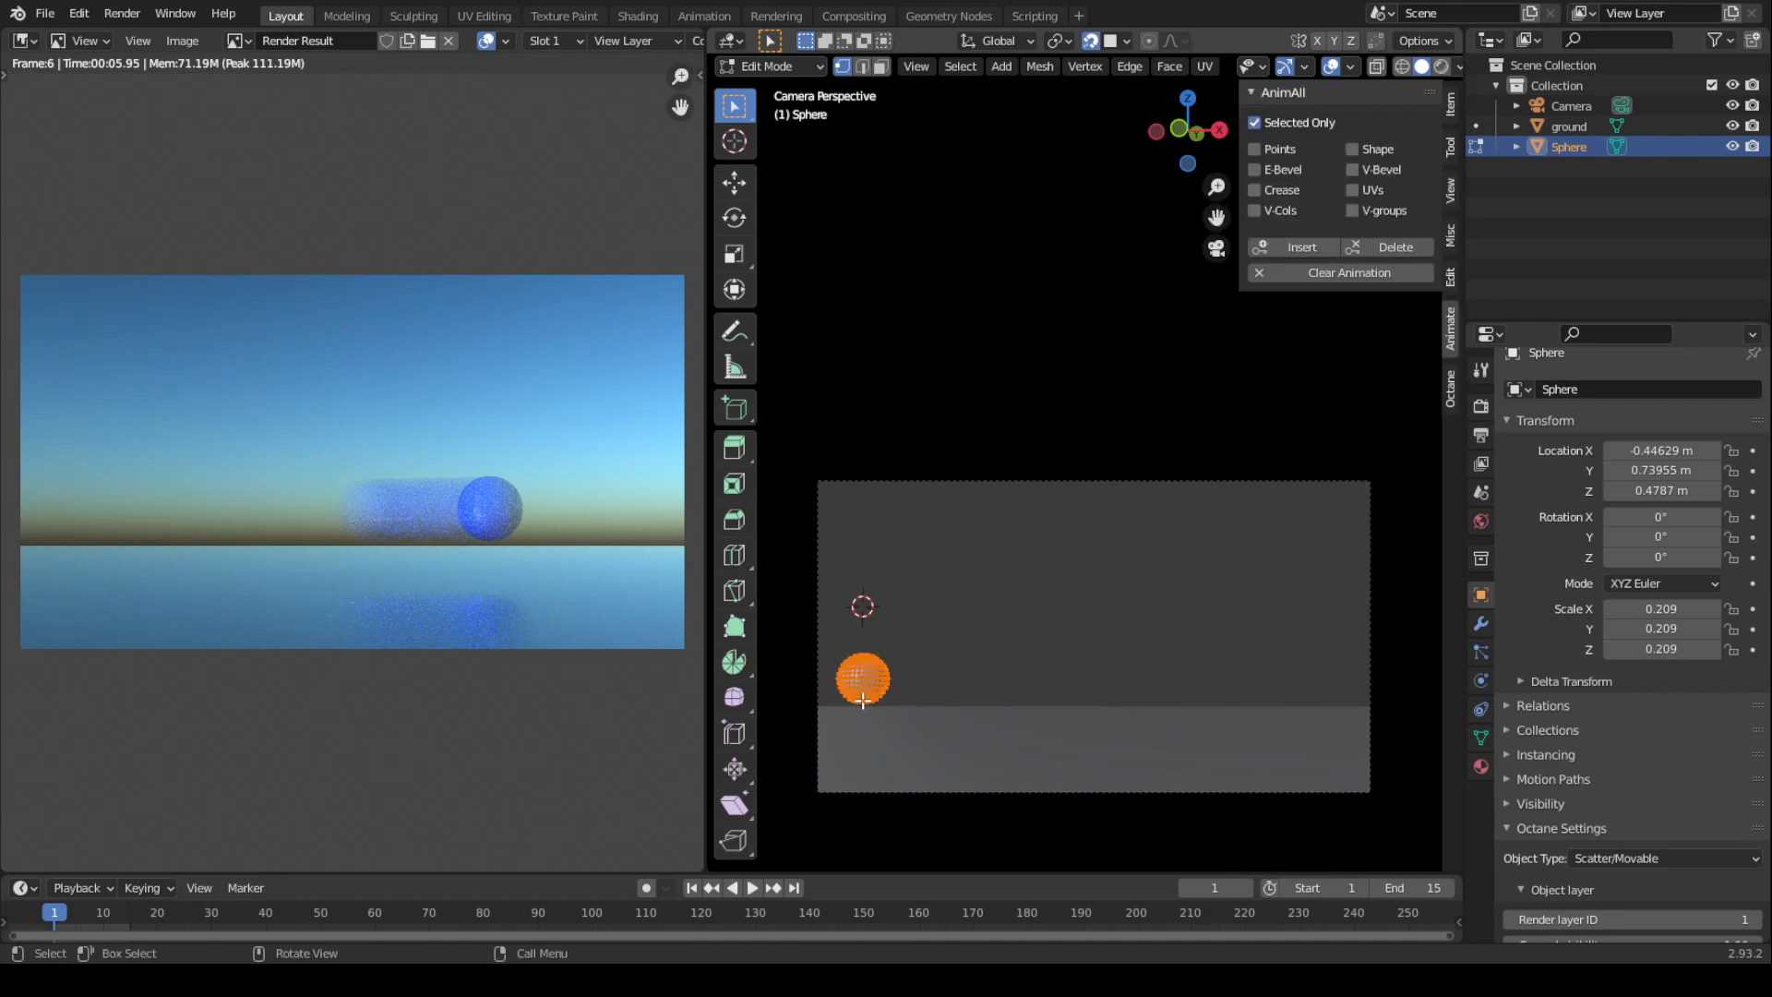
pyautogui.click(1254, 149)
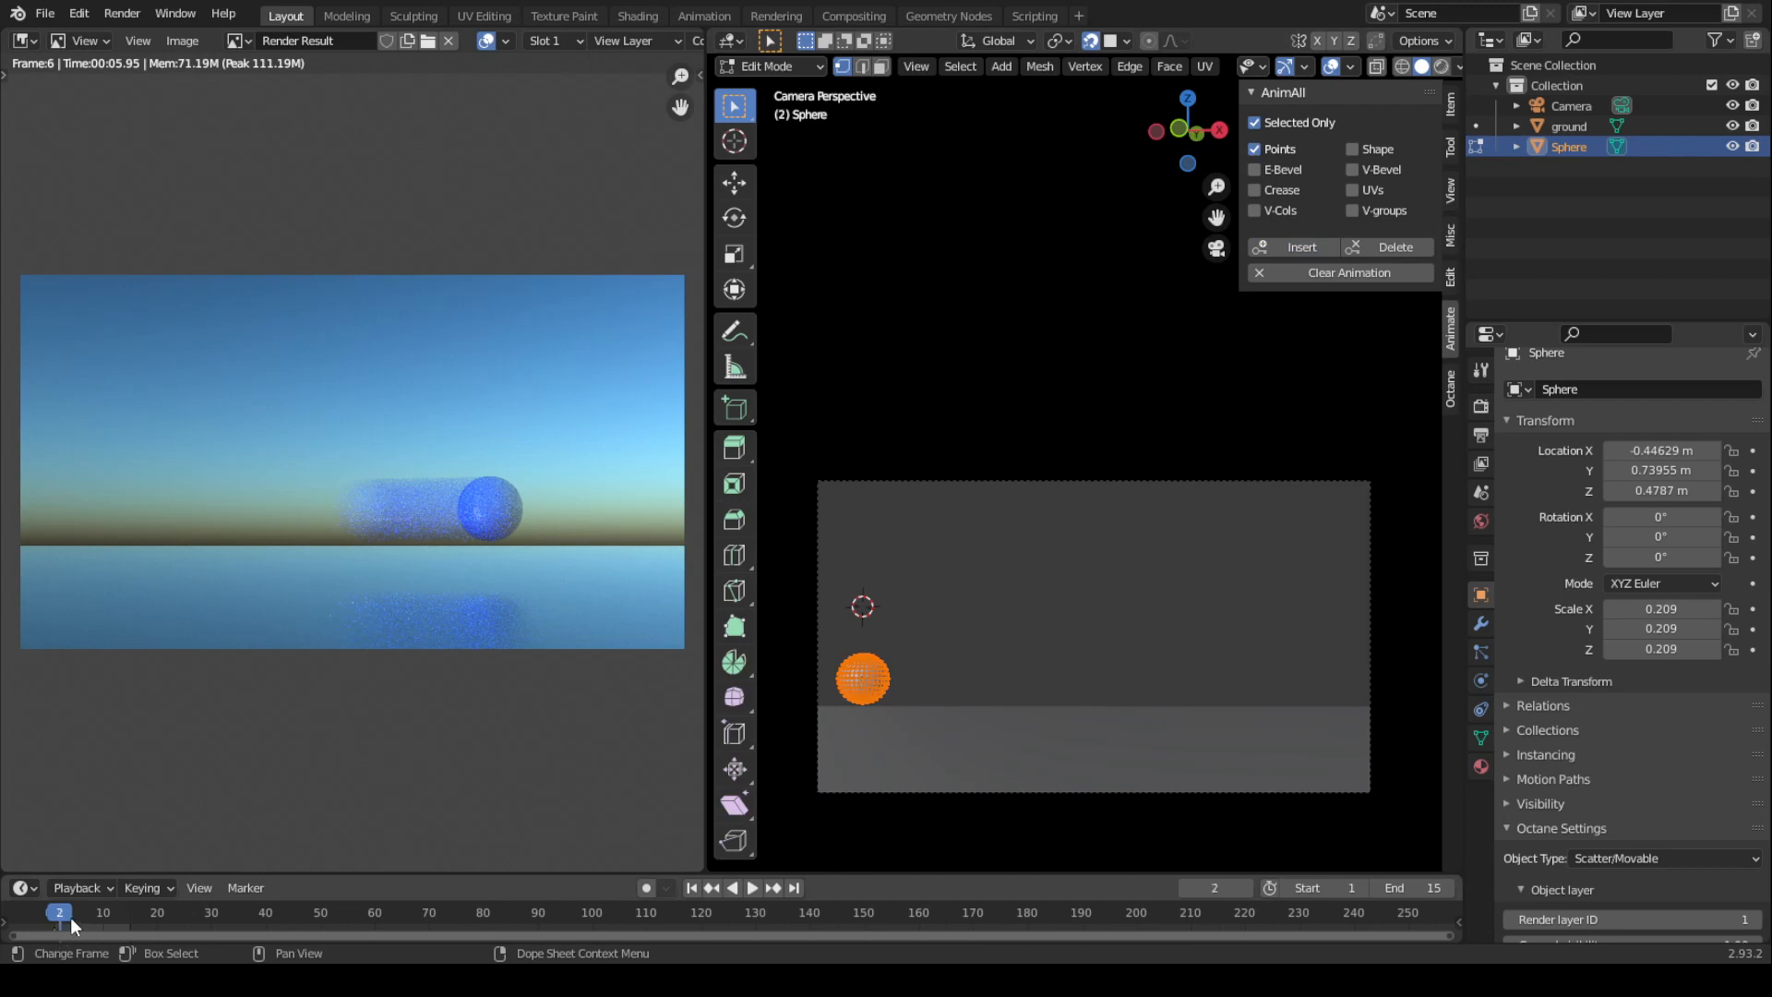
# At frame 10, move all the sphere's vertices along X to the right side of the camera frame and insert an AnimAll Points keyframe.
pyautogui.moveTo(70, 917); pyautogui.dragTo(85, 932)
pyautogui.moveTo(400, 875); pyautogui.dragTo(404, 841)
pyautogui.click(97, 914)
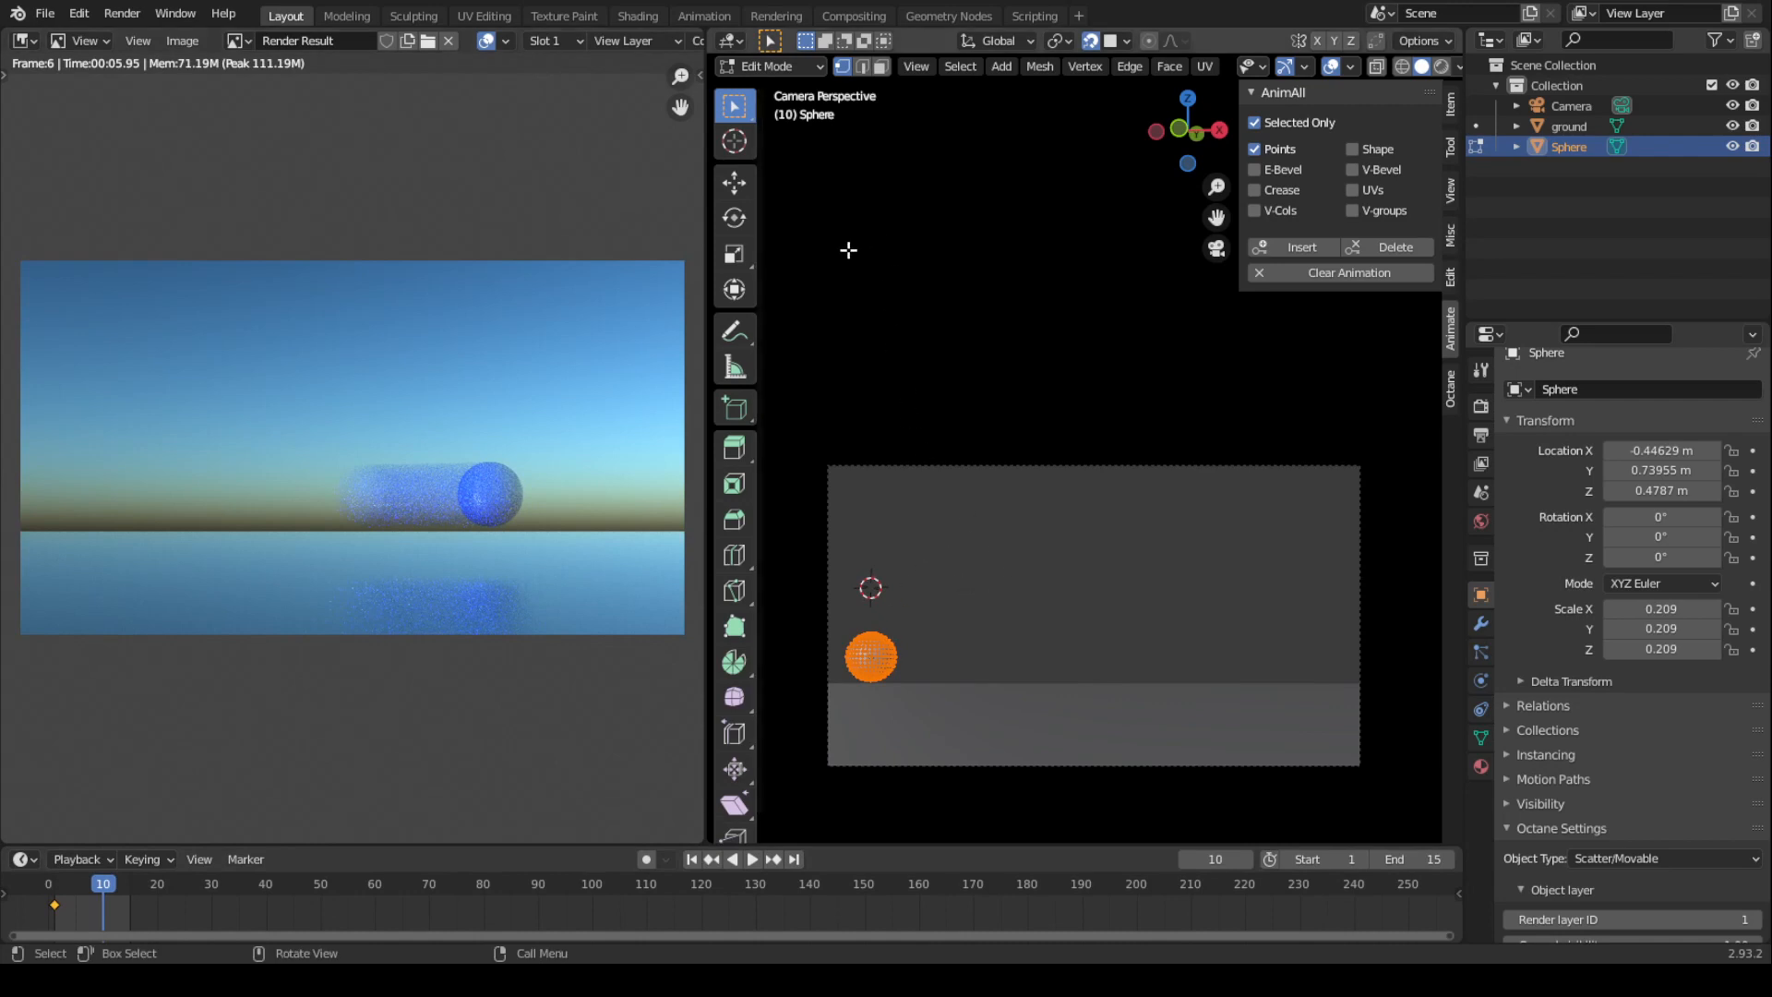
pyautogui.click(735, 182)
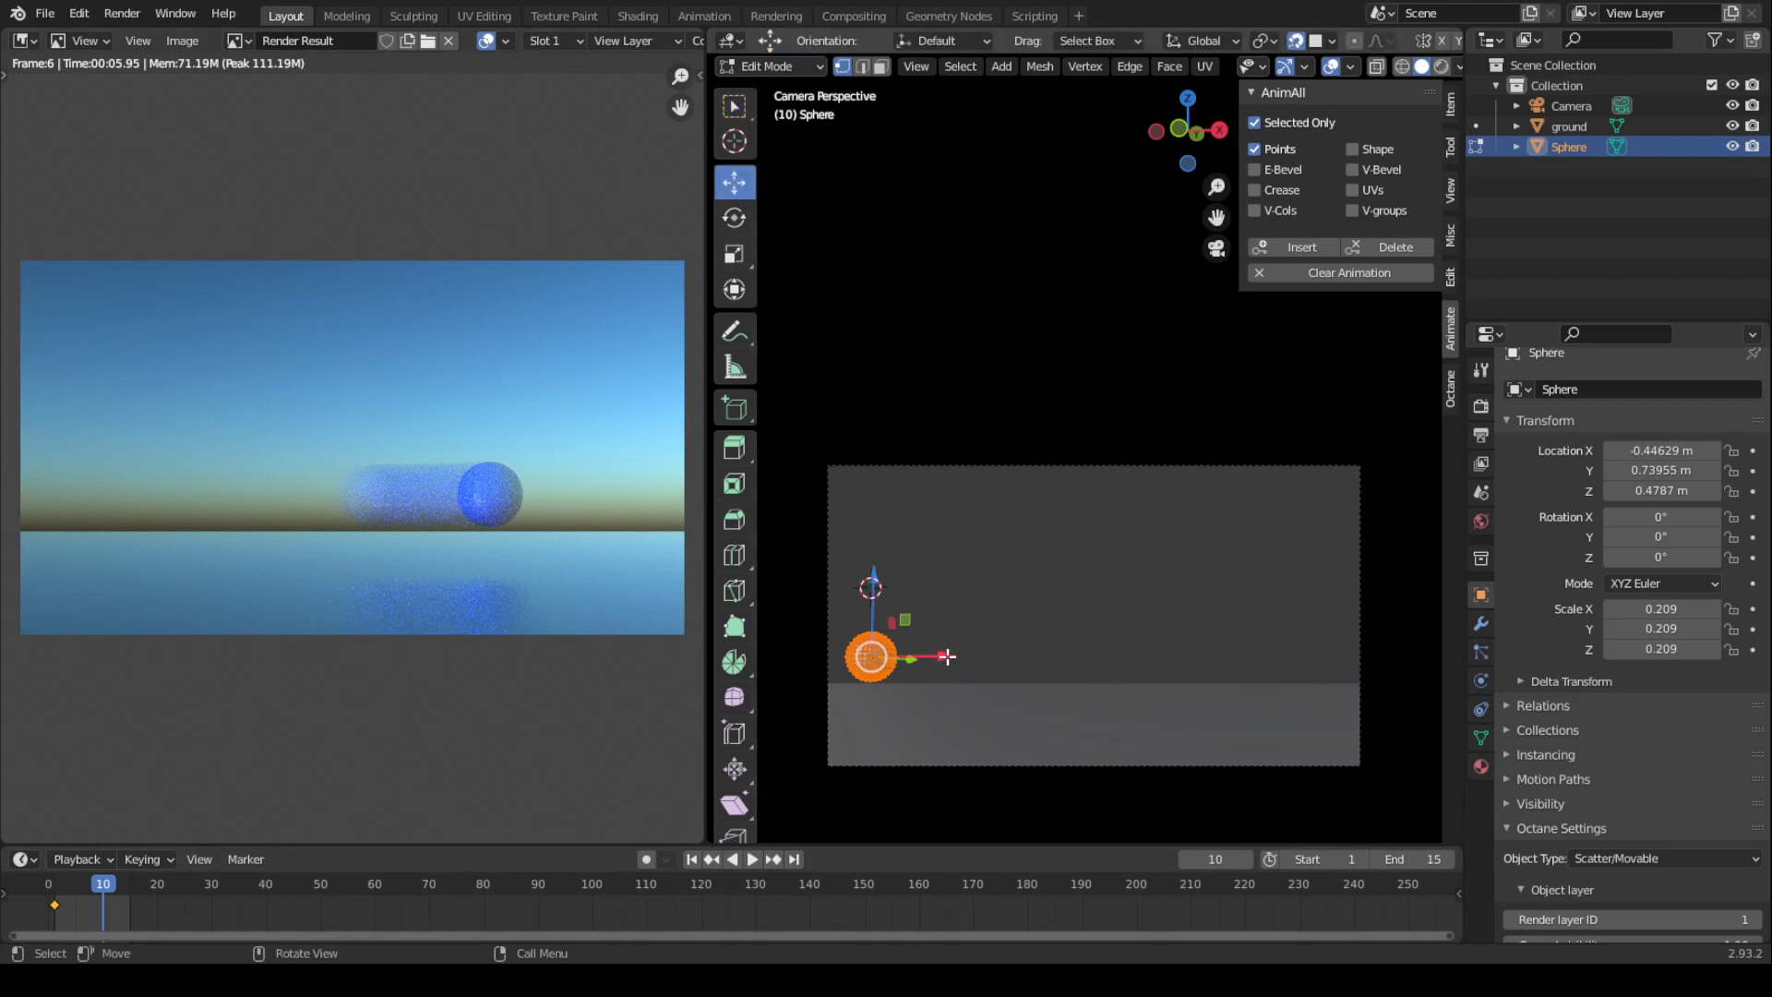
pyautogui.moveTo(945, 654); pyautogui.dragTo(1393, 648)
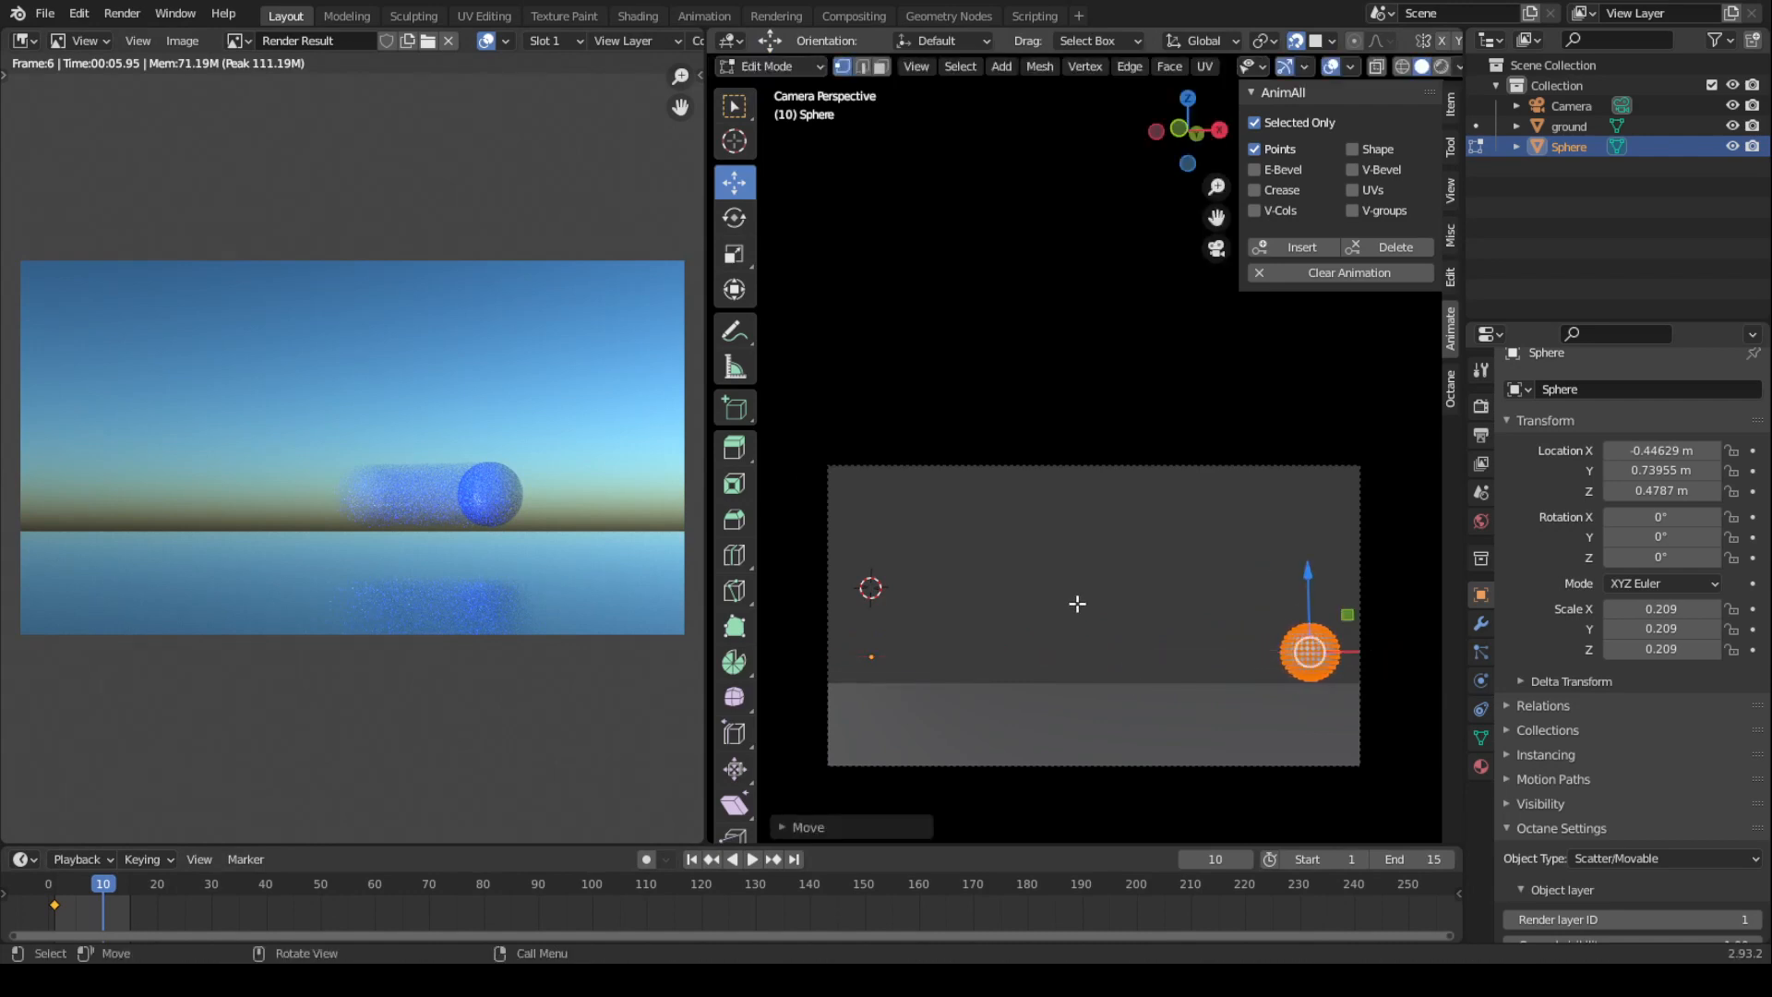
pyautogui.click(1288, 246)
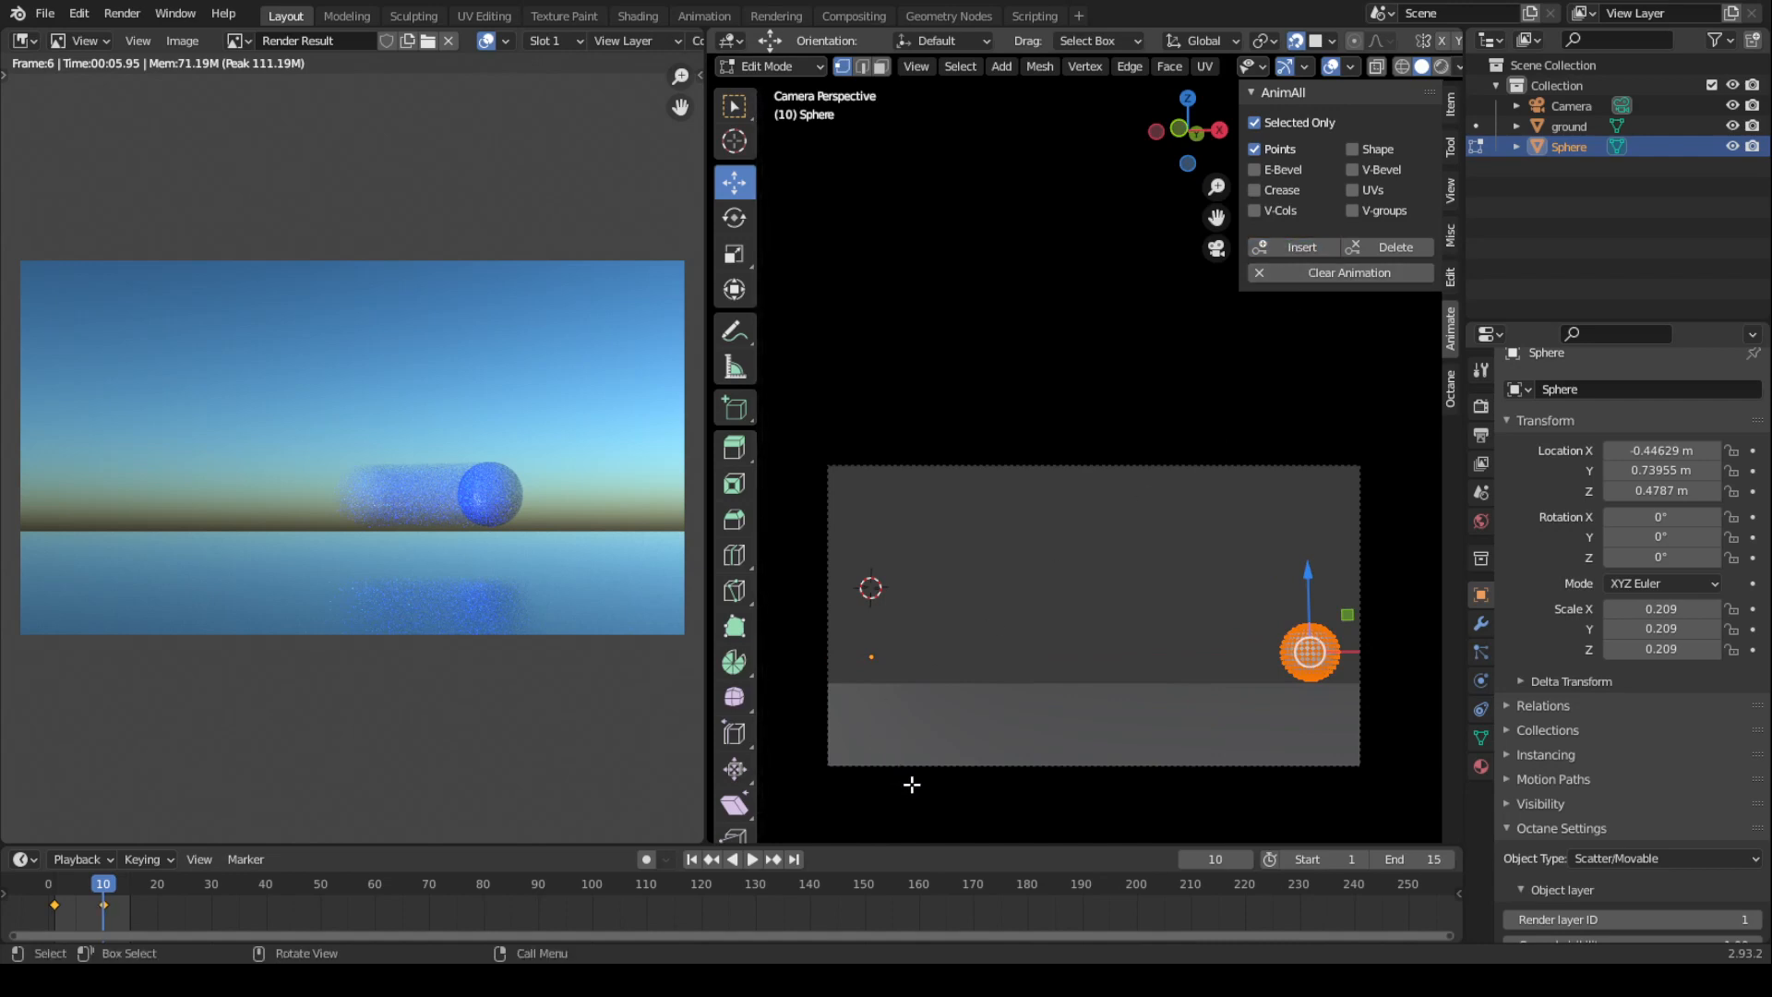
# Deselect the sphere's vertices, return to Object Mode and play back the vertex animation.
pyautogui.hotkey('alt', 'a')
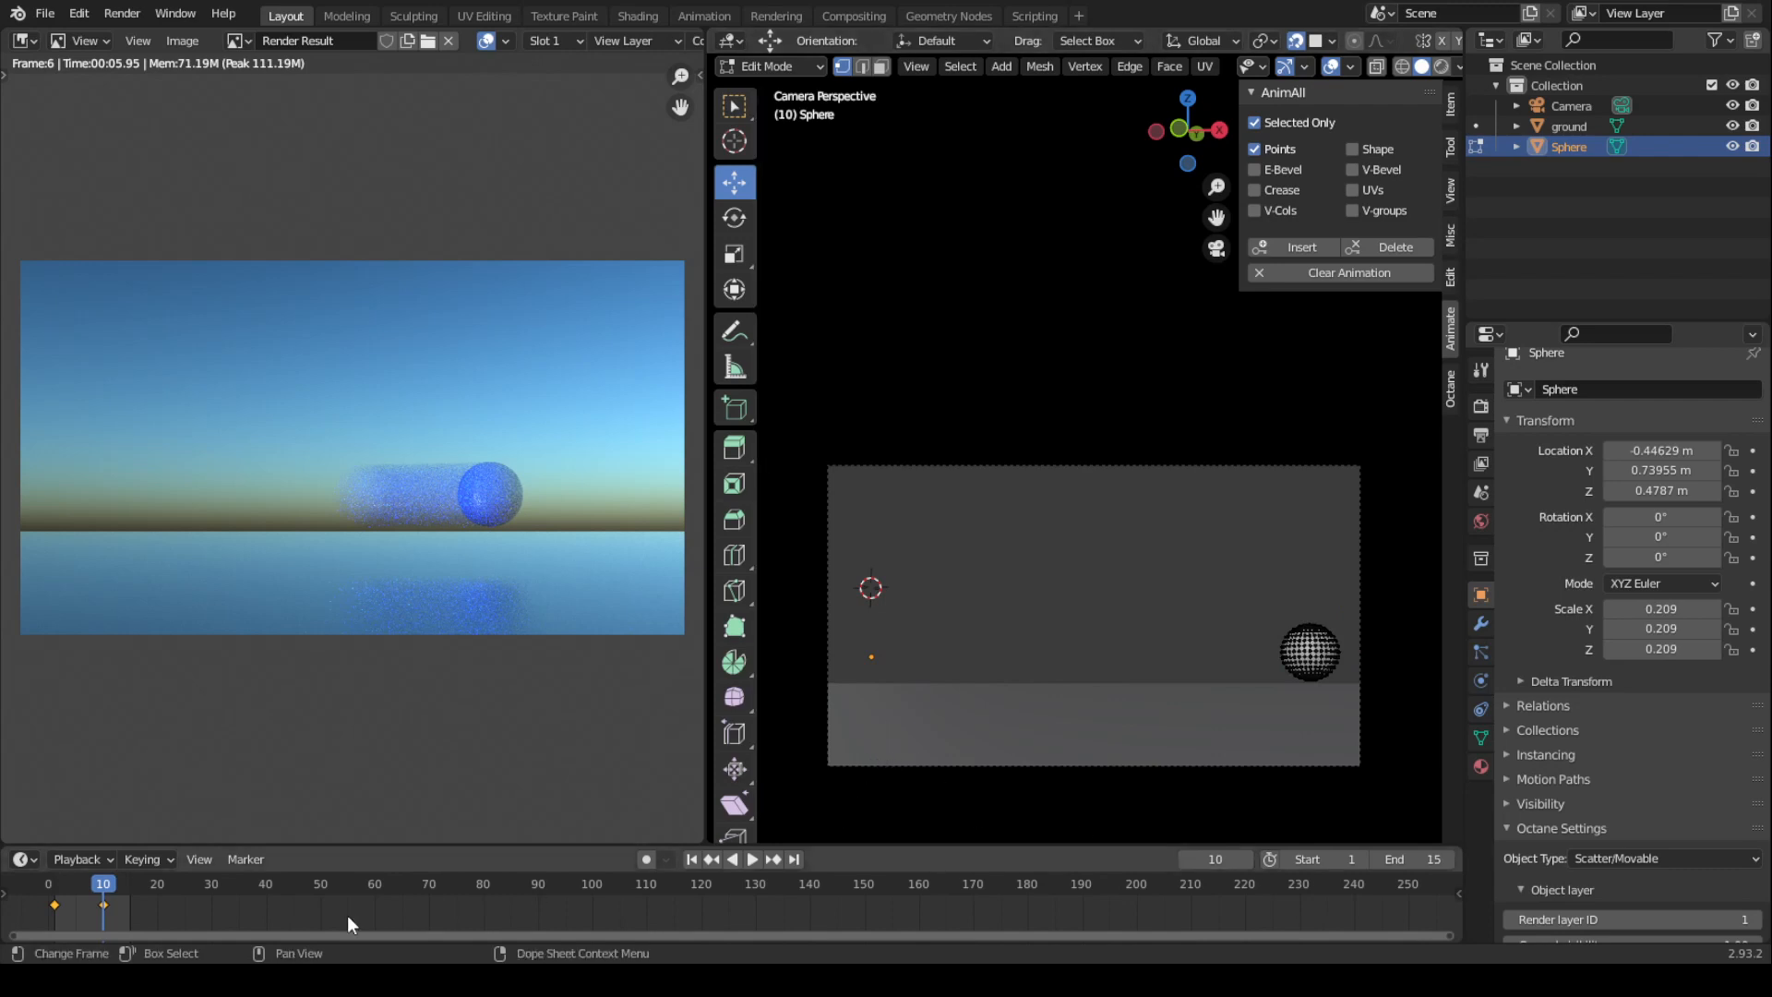
pyautogui.press('space')
pyautogui.press('space')
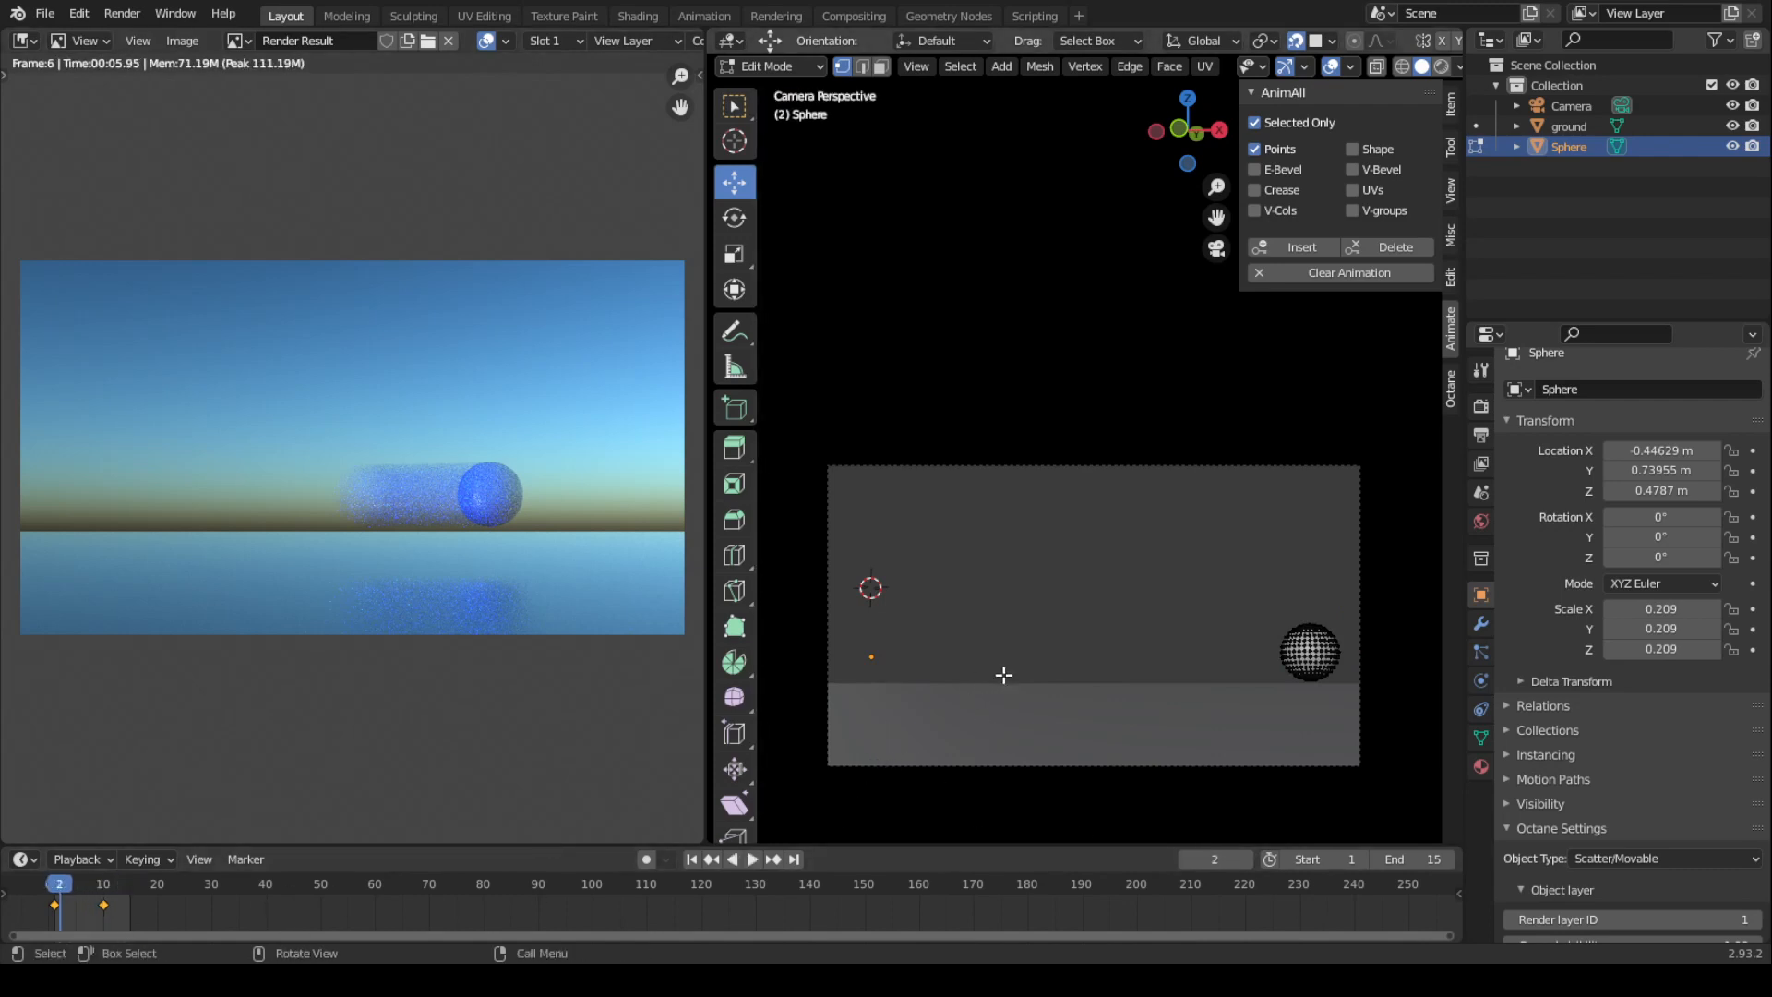
pyautogui.press('Tab')
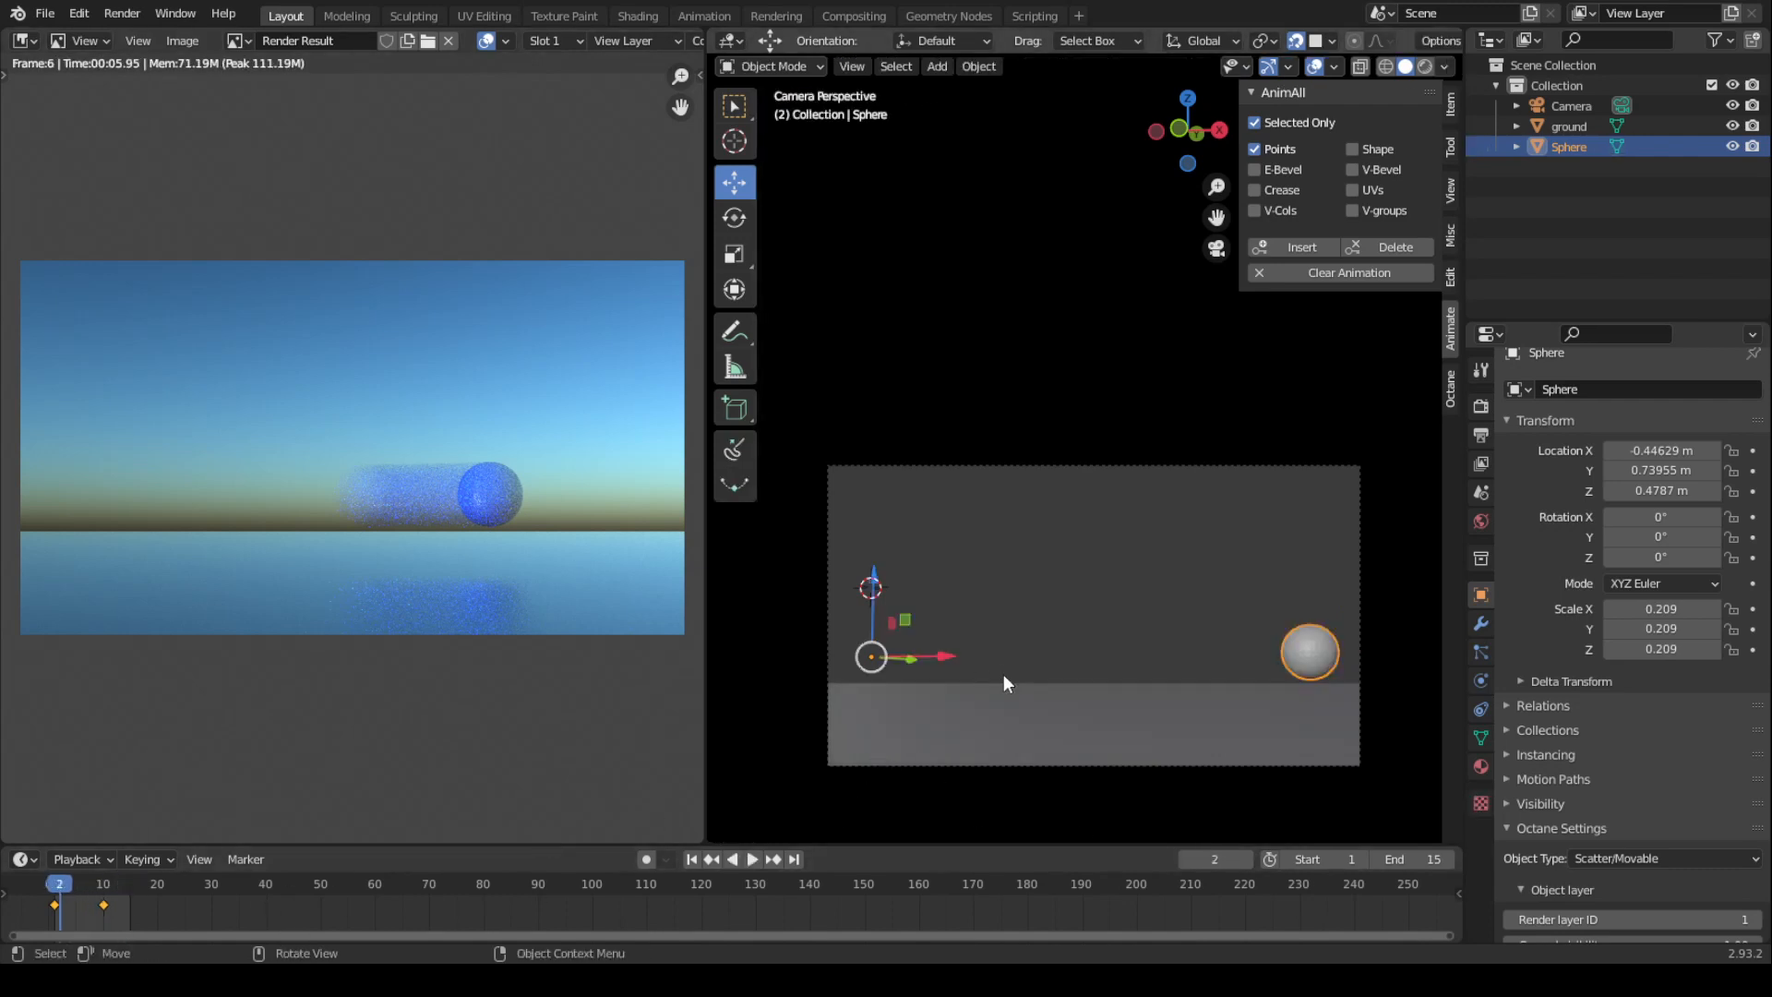
pyautogui.press('space')
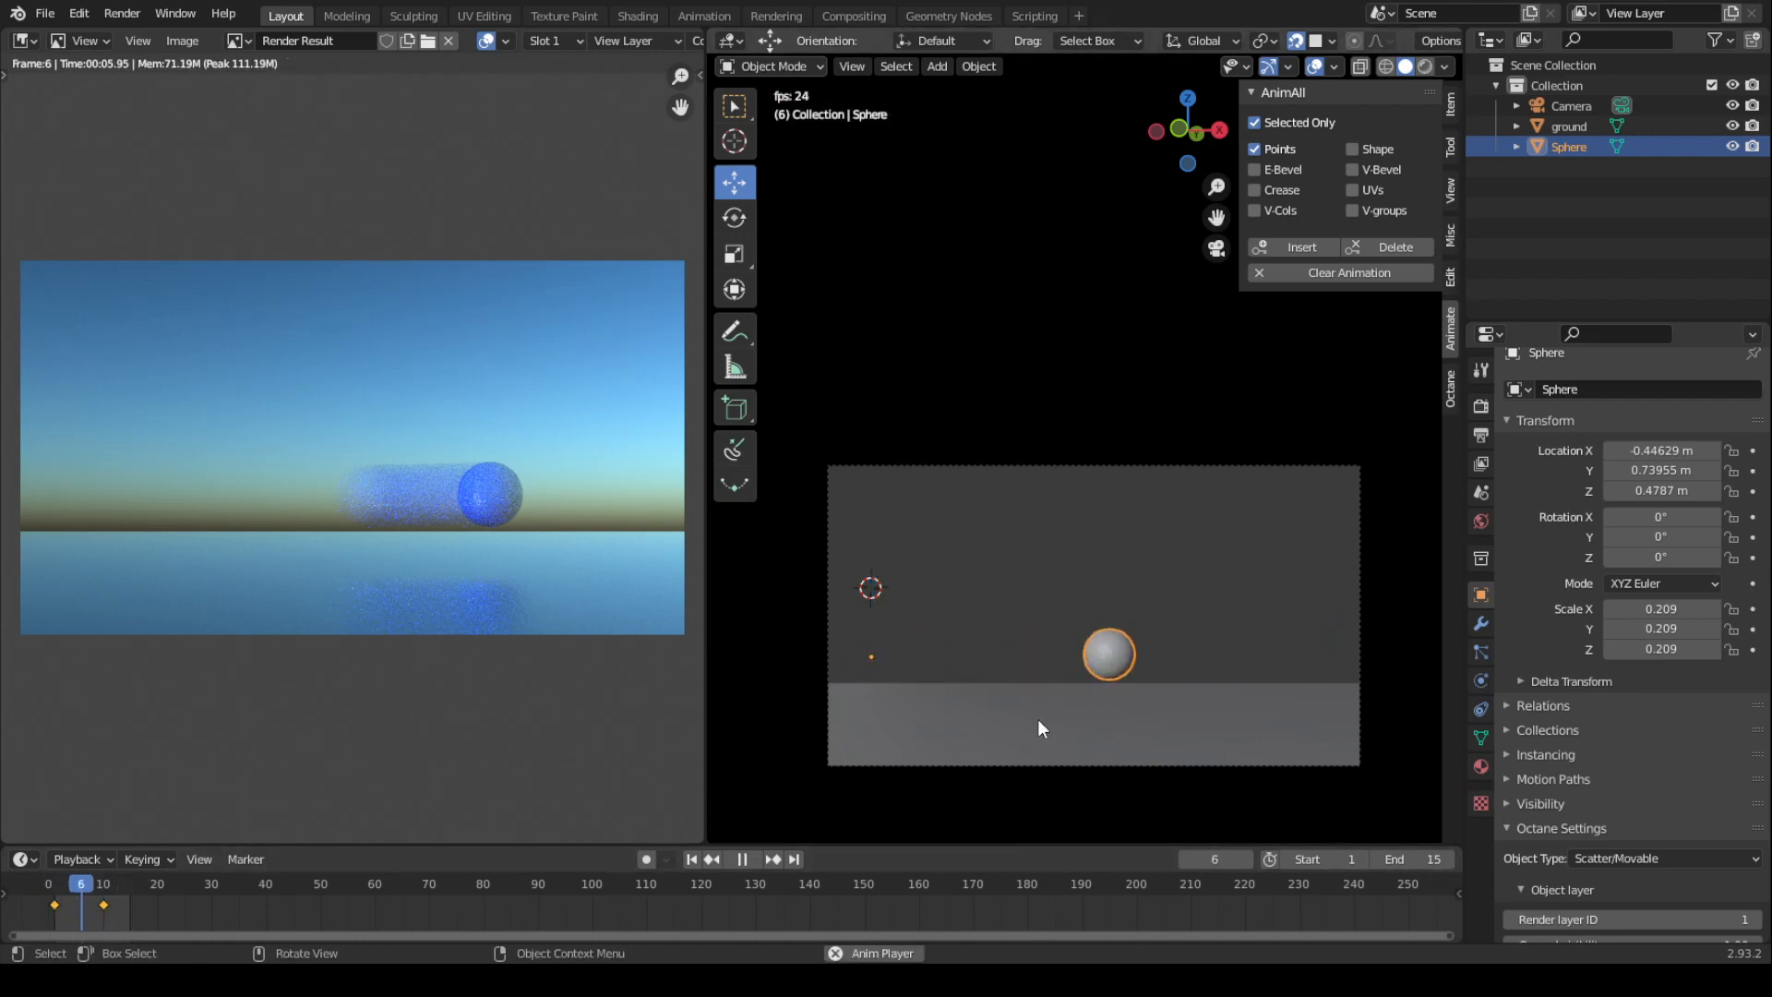
pyautogui.press('space')
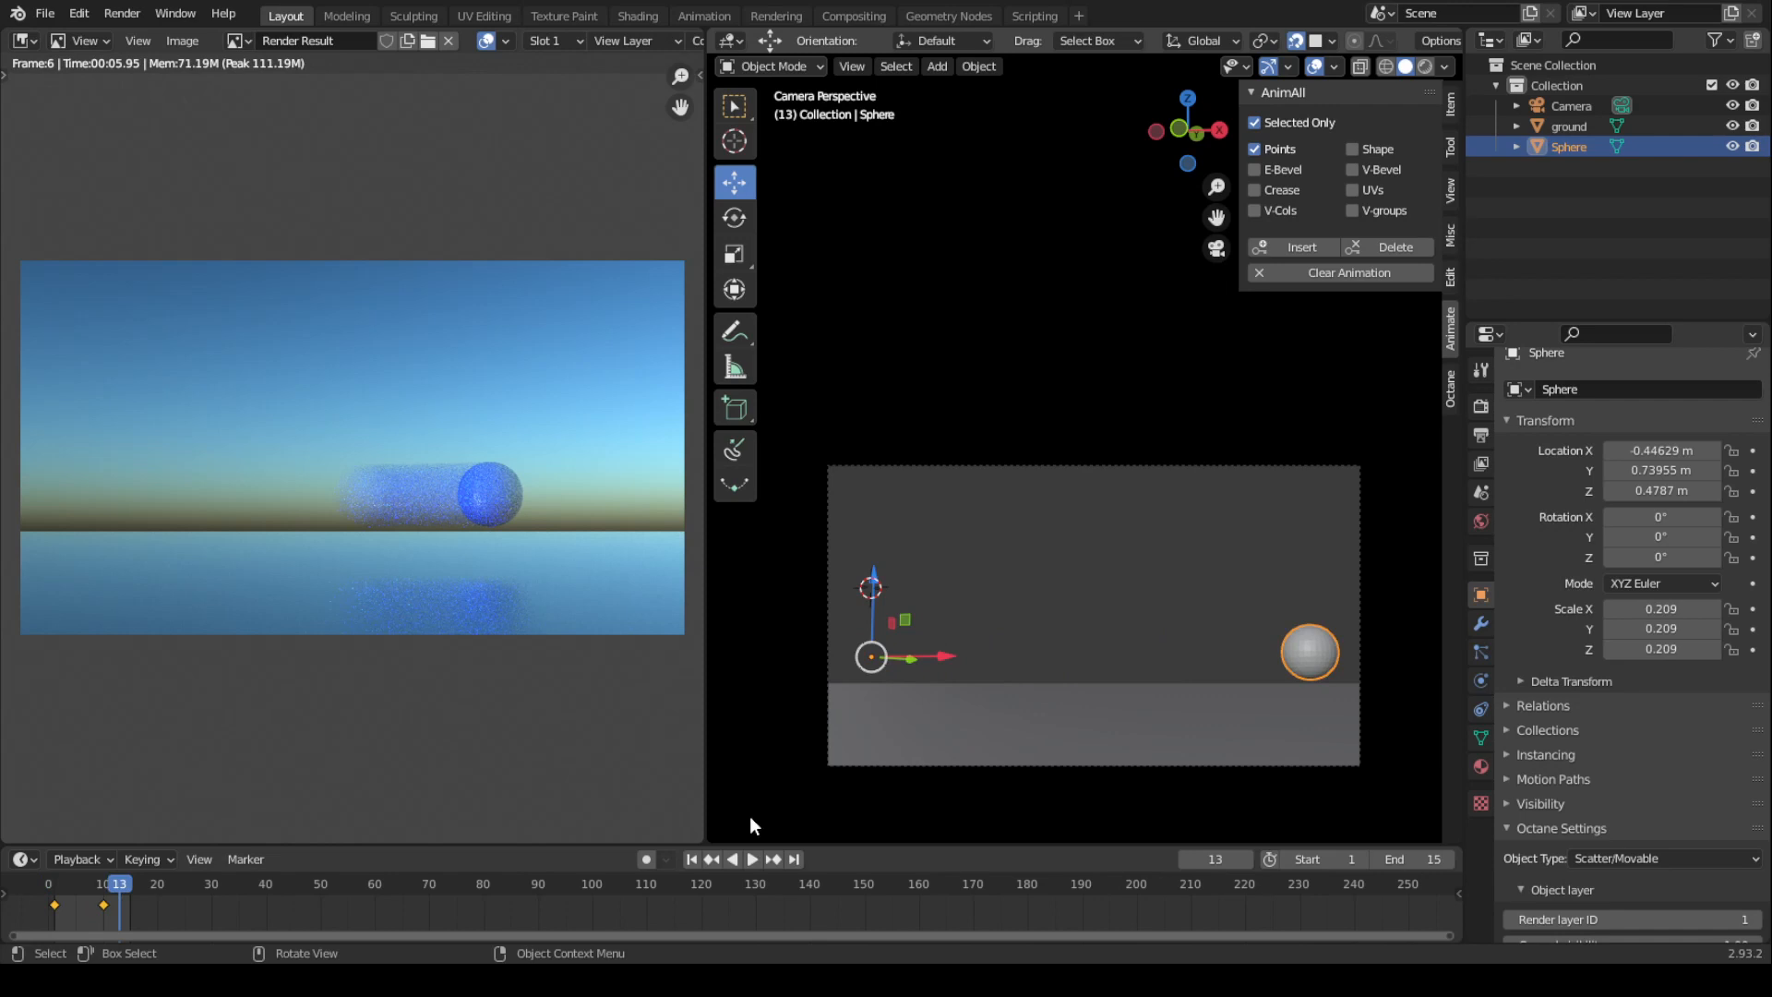
# Render frame 6 before and after setting the sphere's deformation motion blur to 5 steps.
pyautogui.click(82, 897)
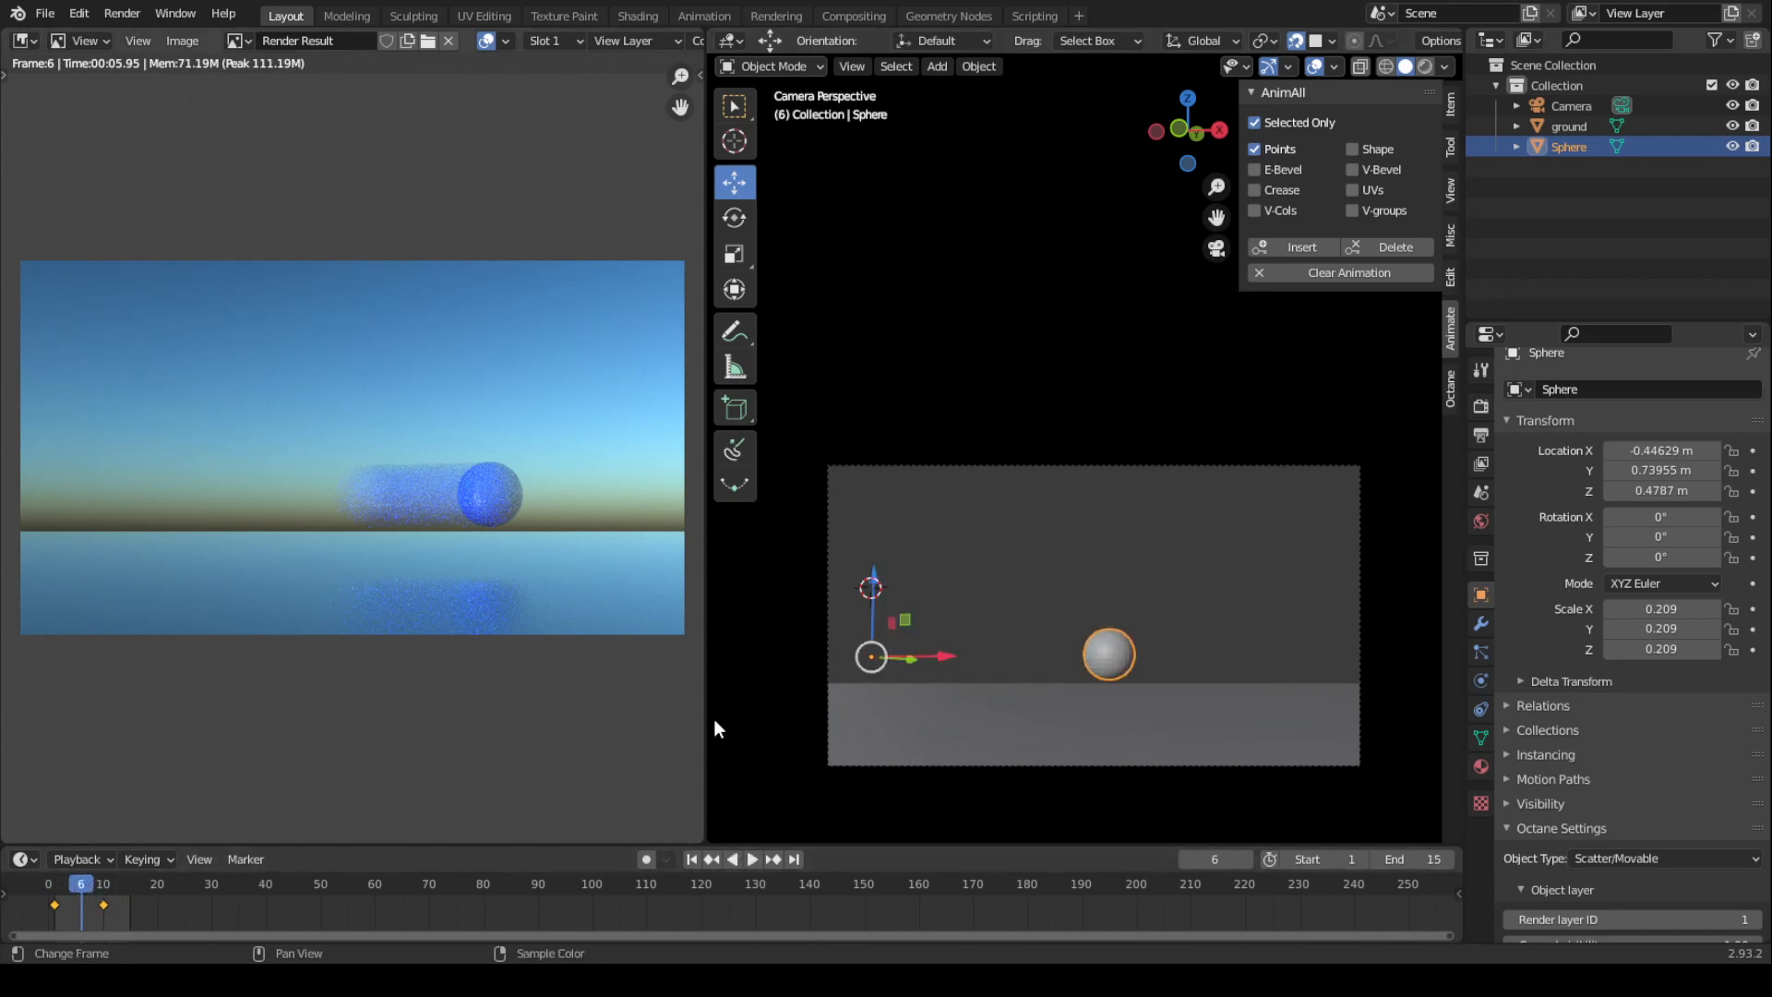
pyautogui.press('F12')
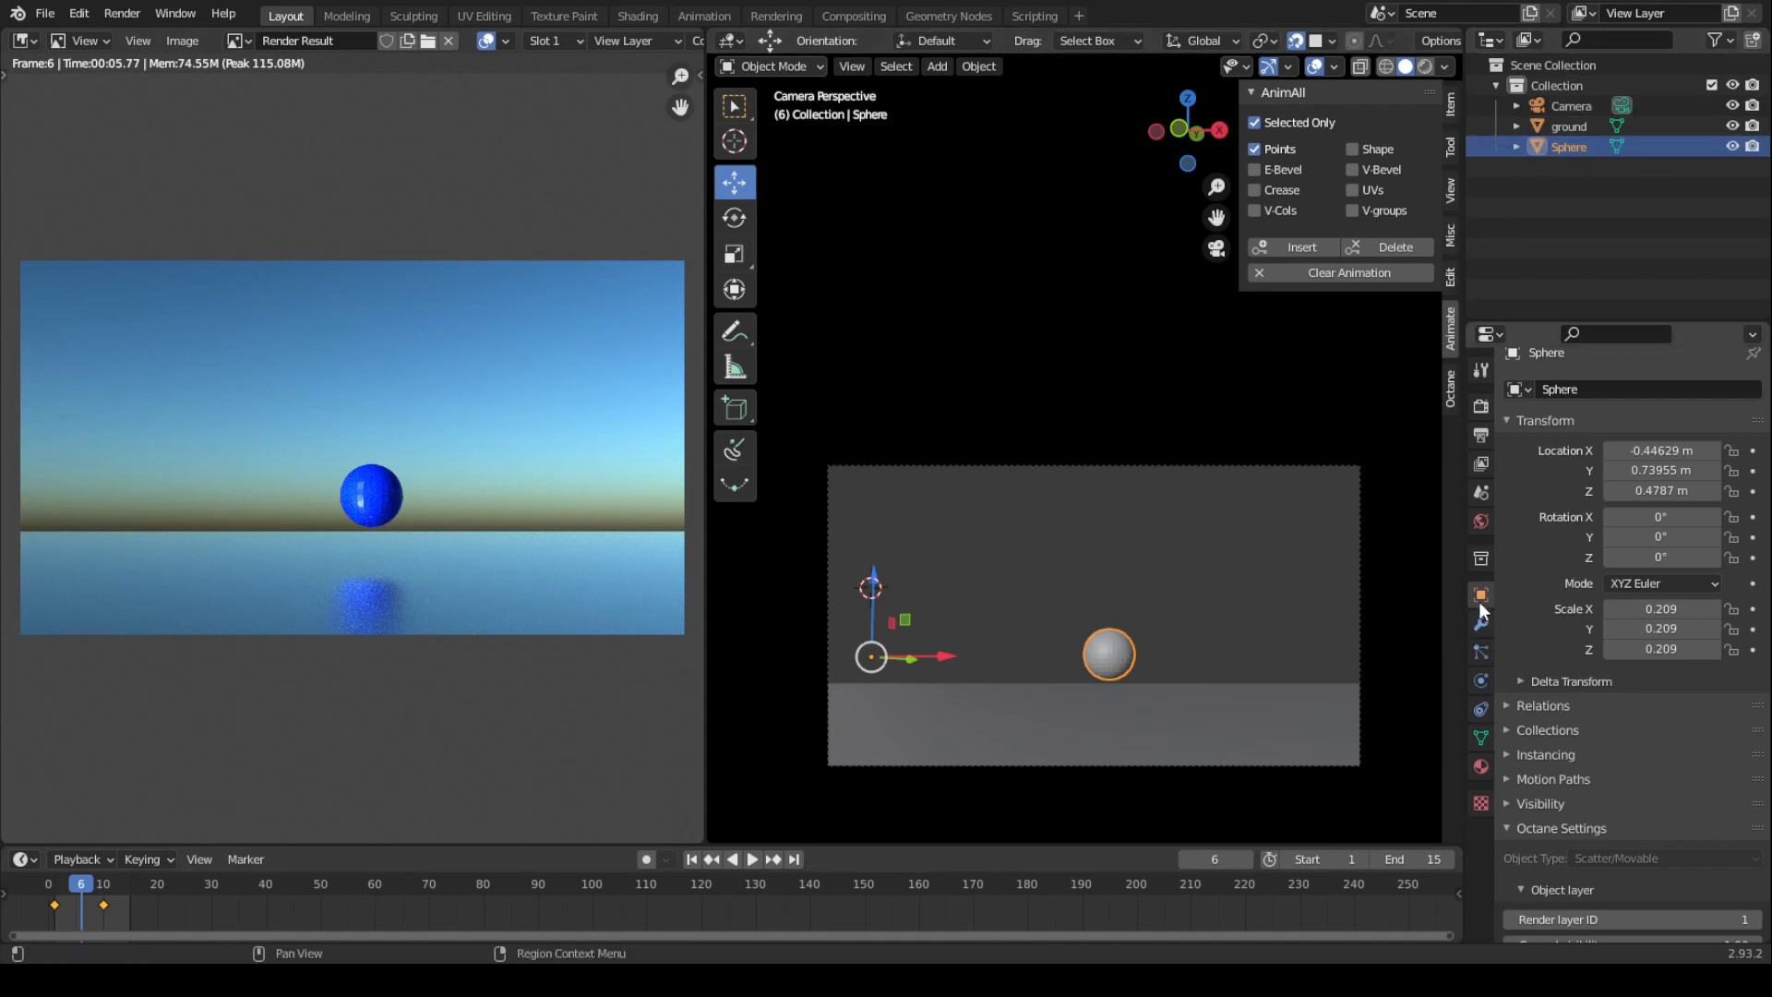
pyautogui.scroll(-8, 1766, 579)
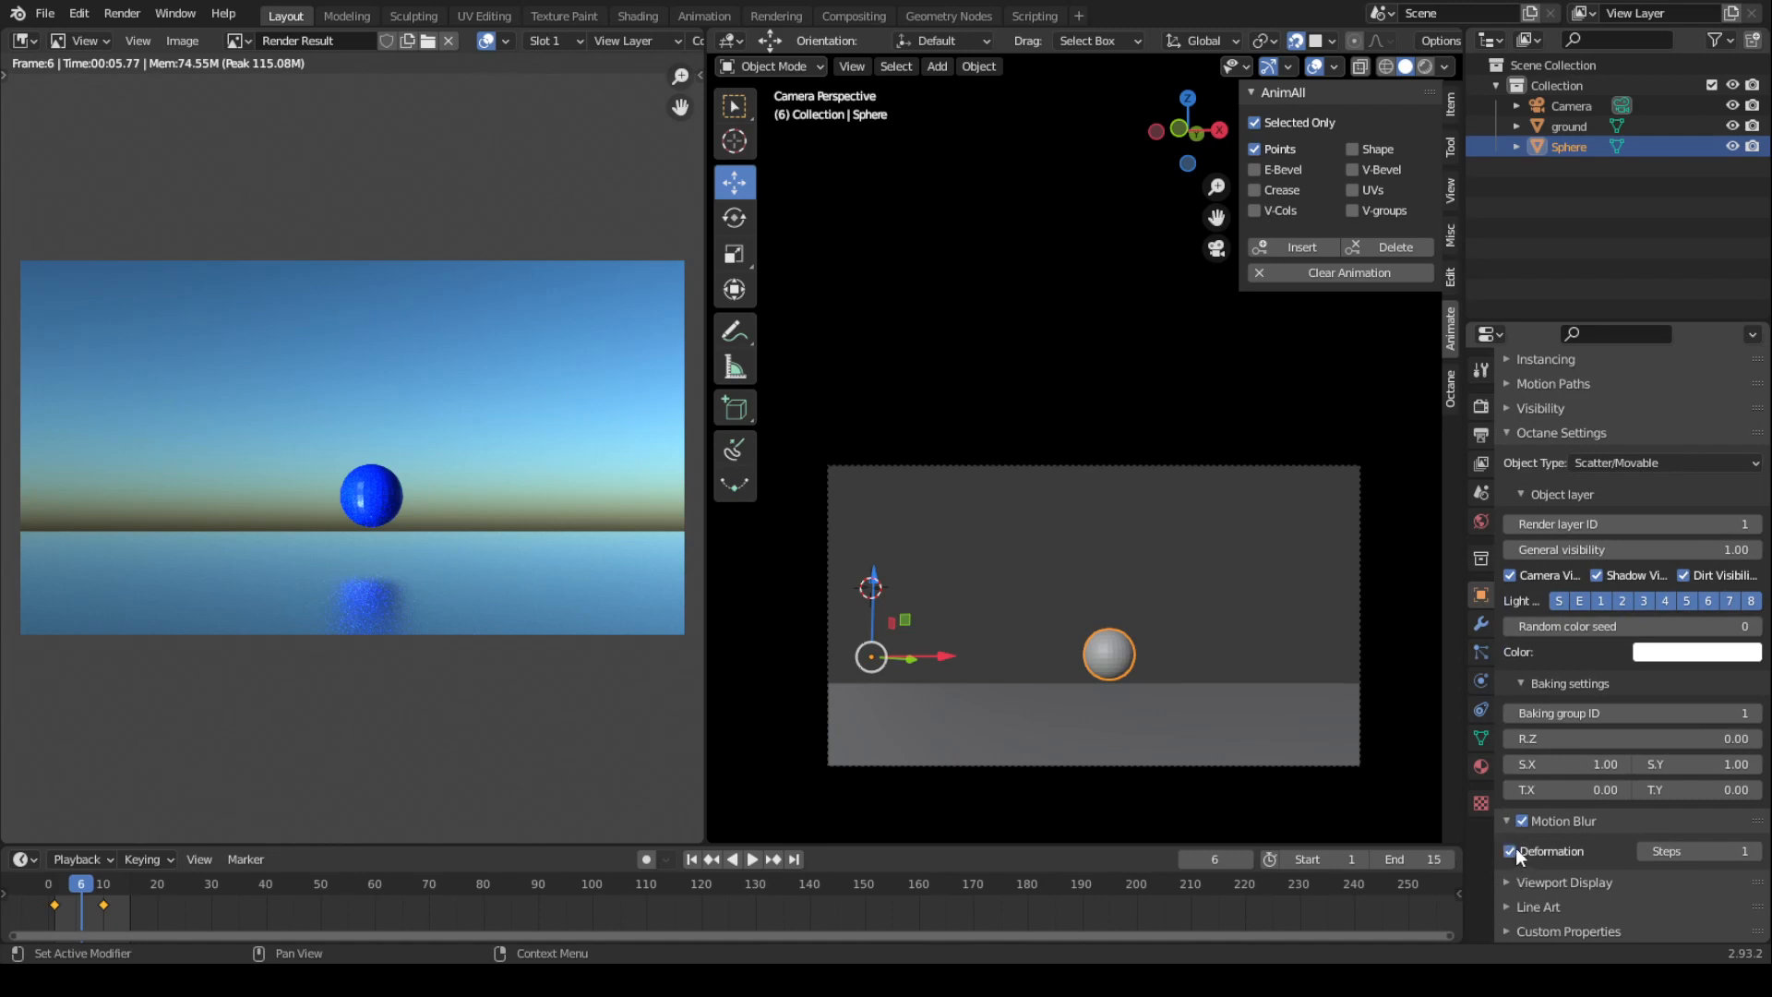
pyautogui.click(1661, 851)
pyautogui.press('Return')
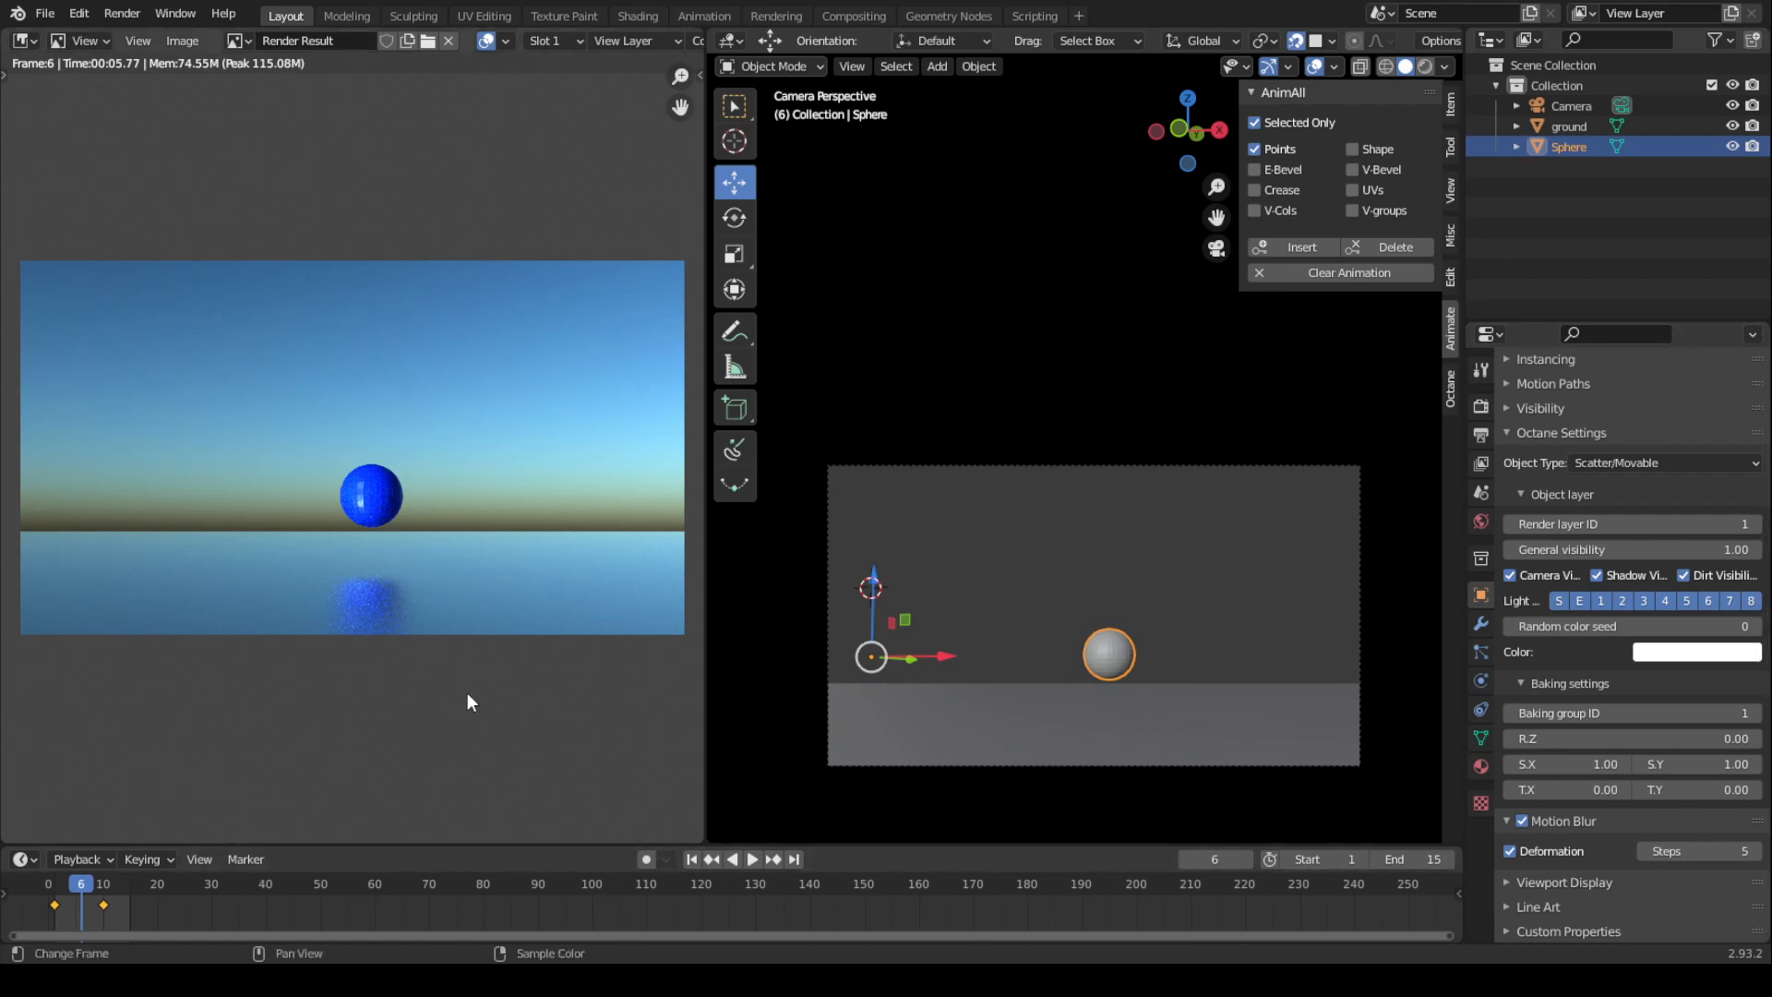
pyautogui.press('F12')
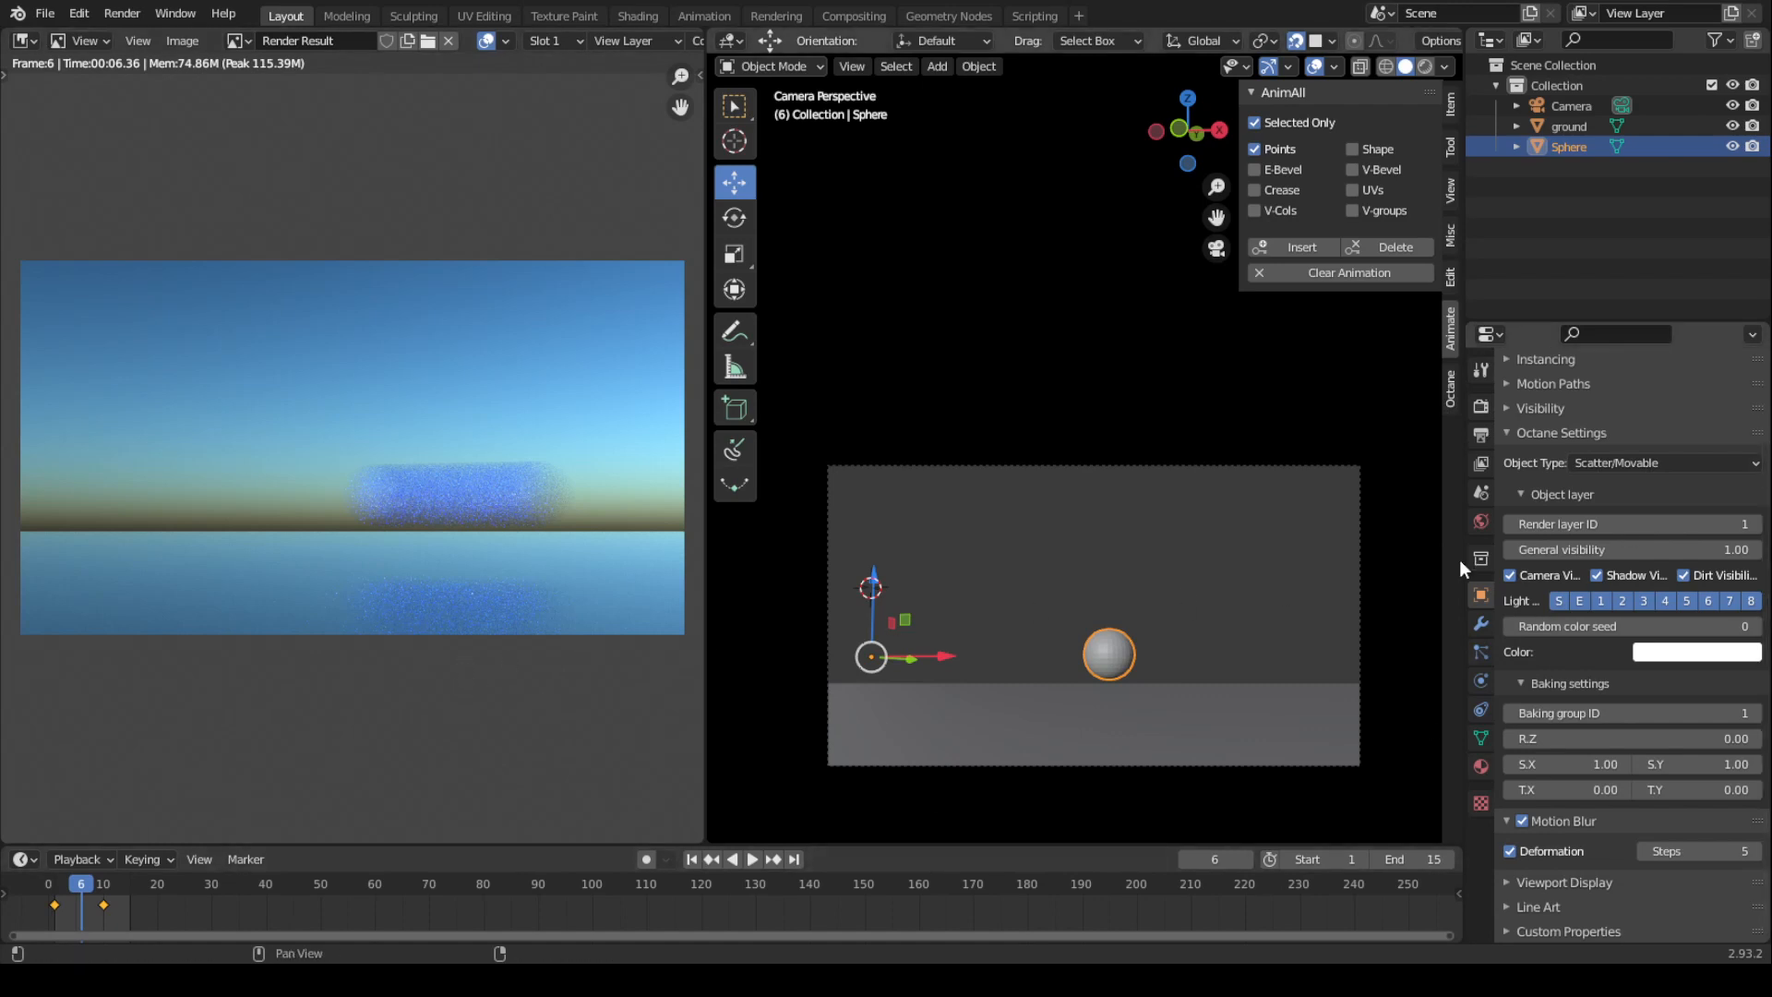
# Disable Motion Blur in the scene's render settings.
pyautogui.click(1481, 405)
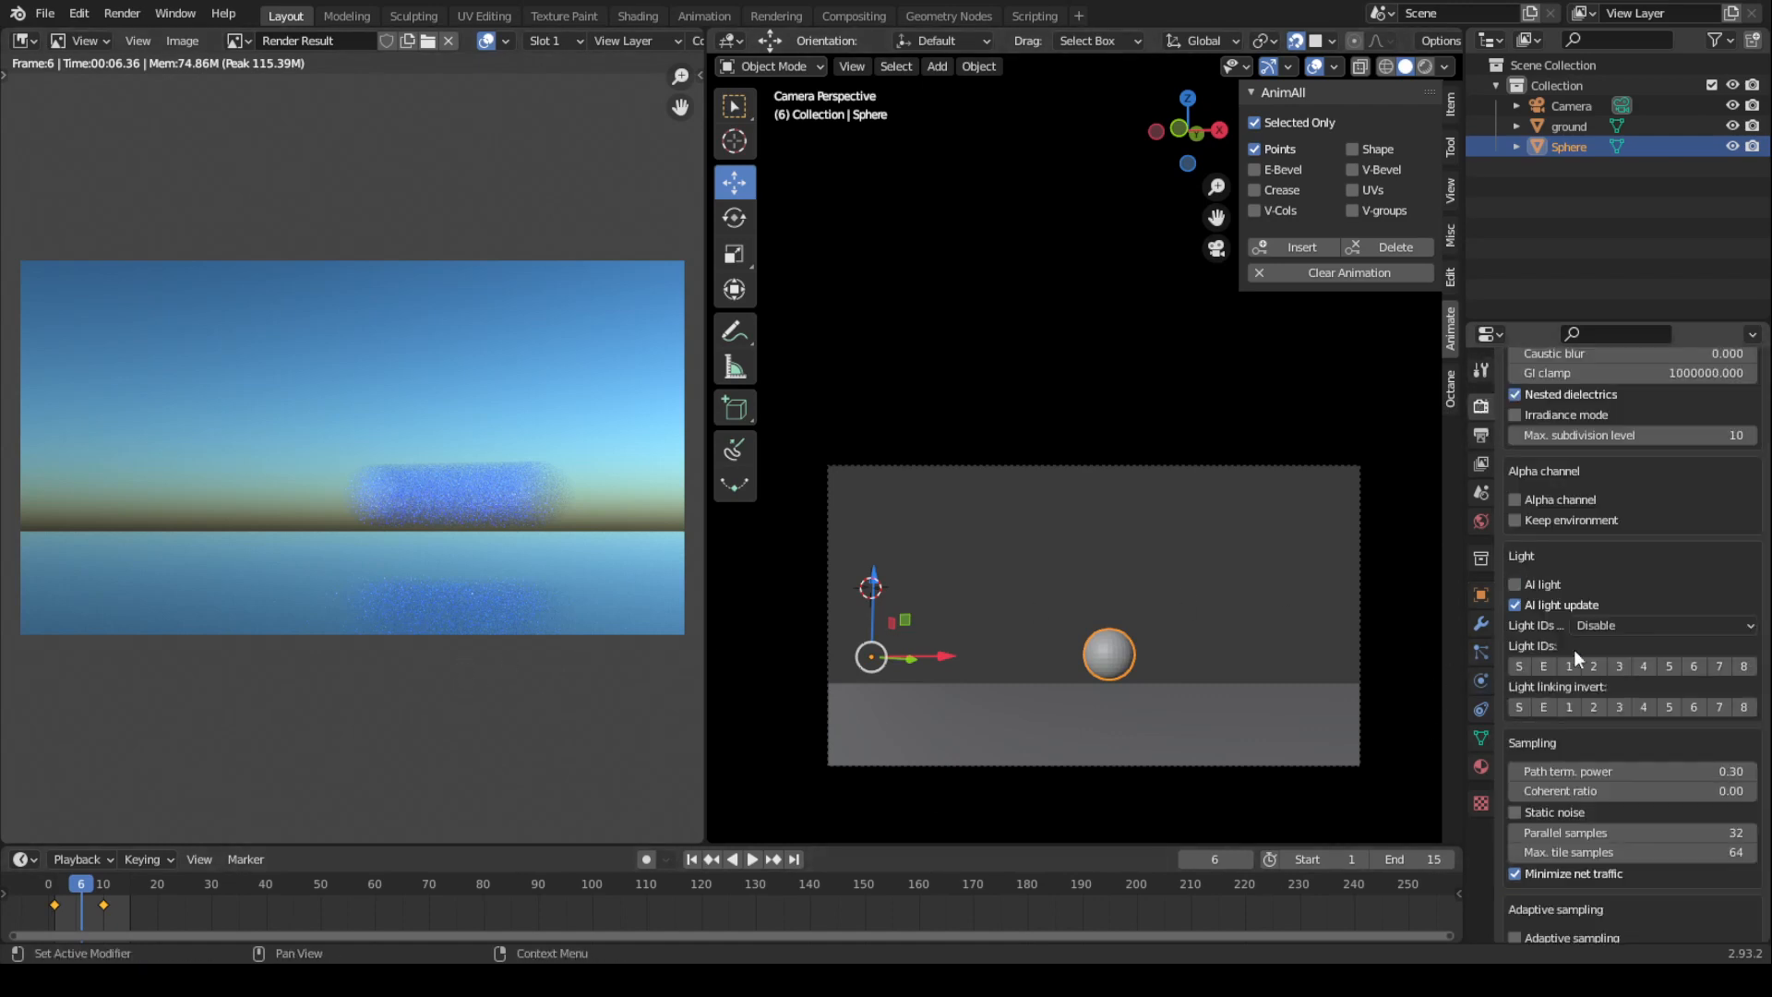
pyautogui.moveTo(1766, 516); pyautogui.dragTo(1753, 880)
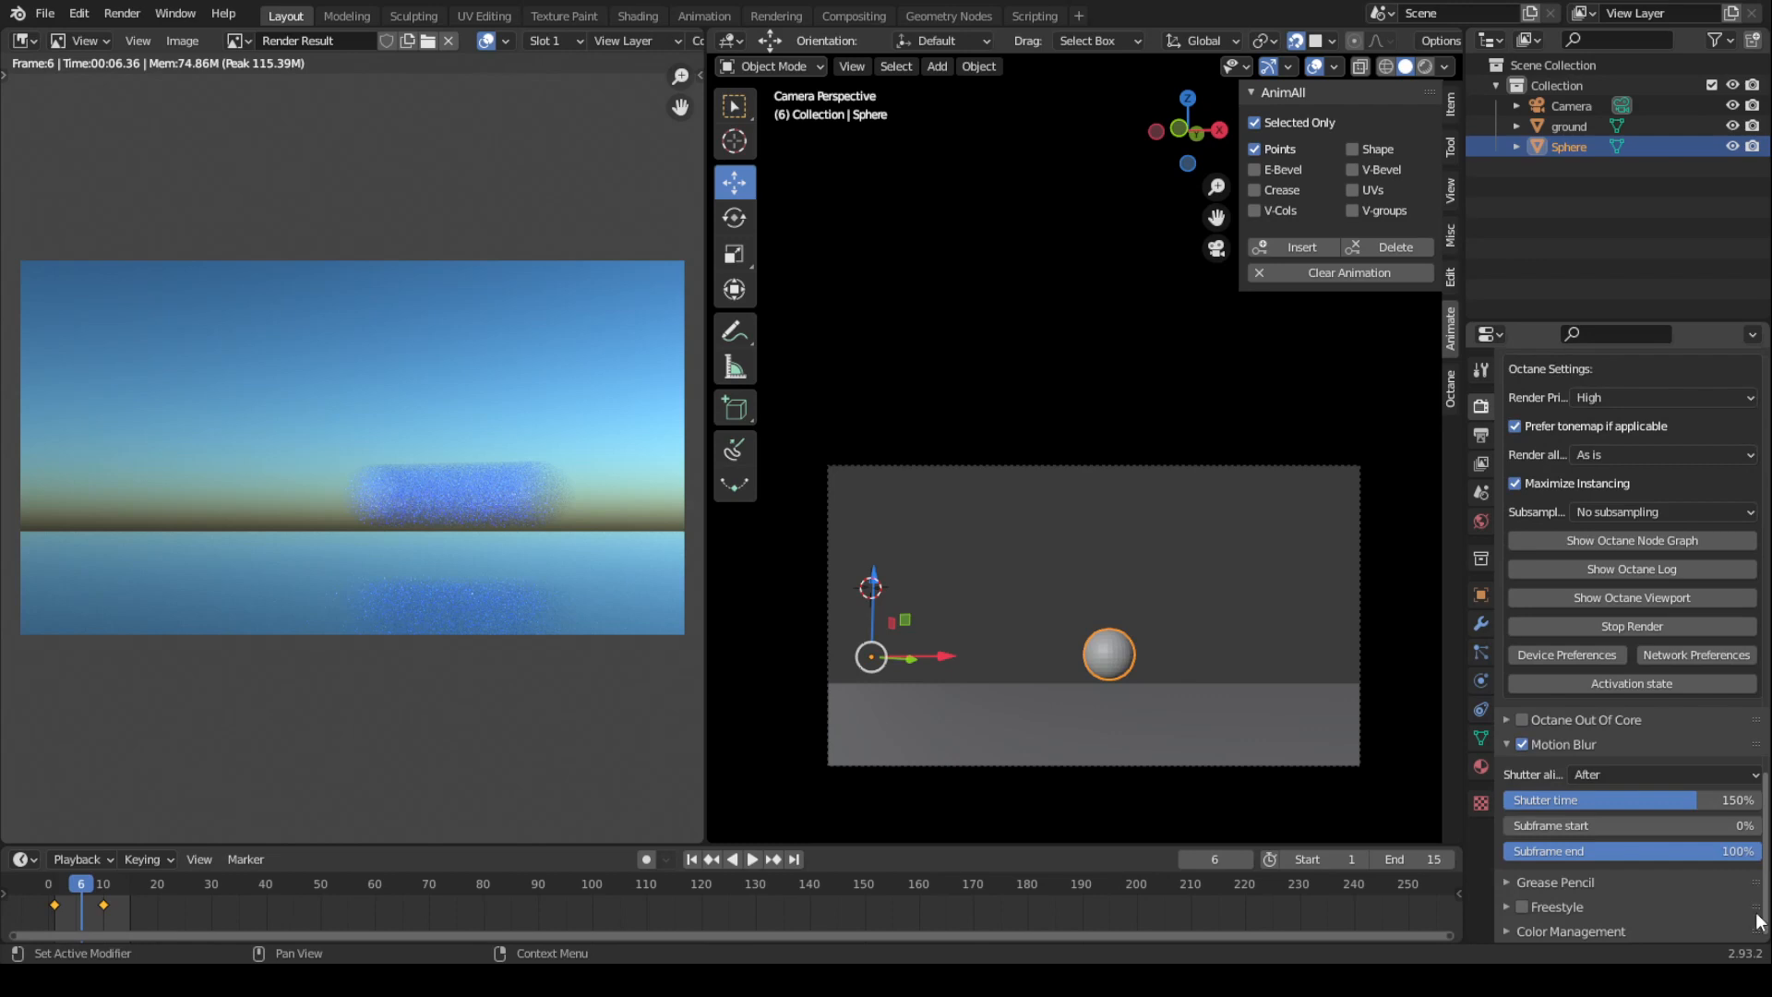
pyautogui.click(1521, 744)
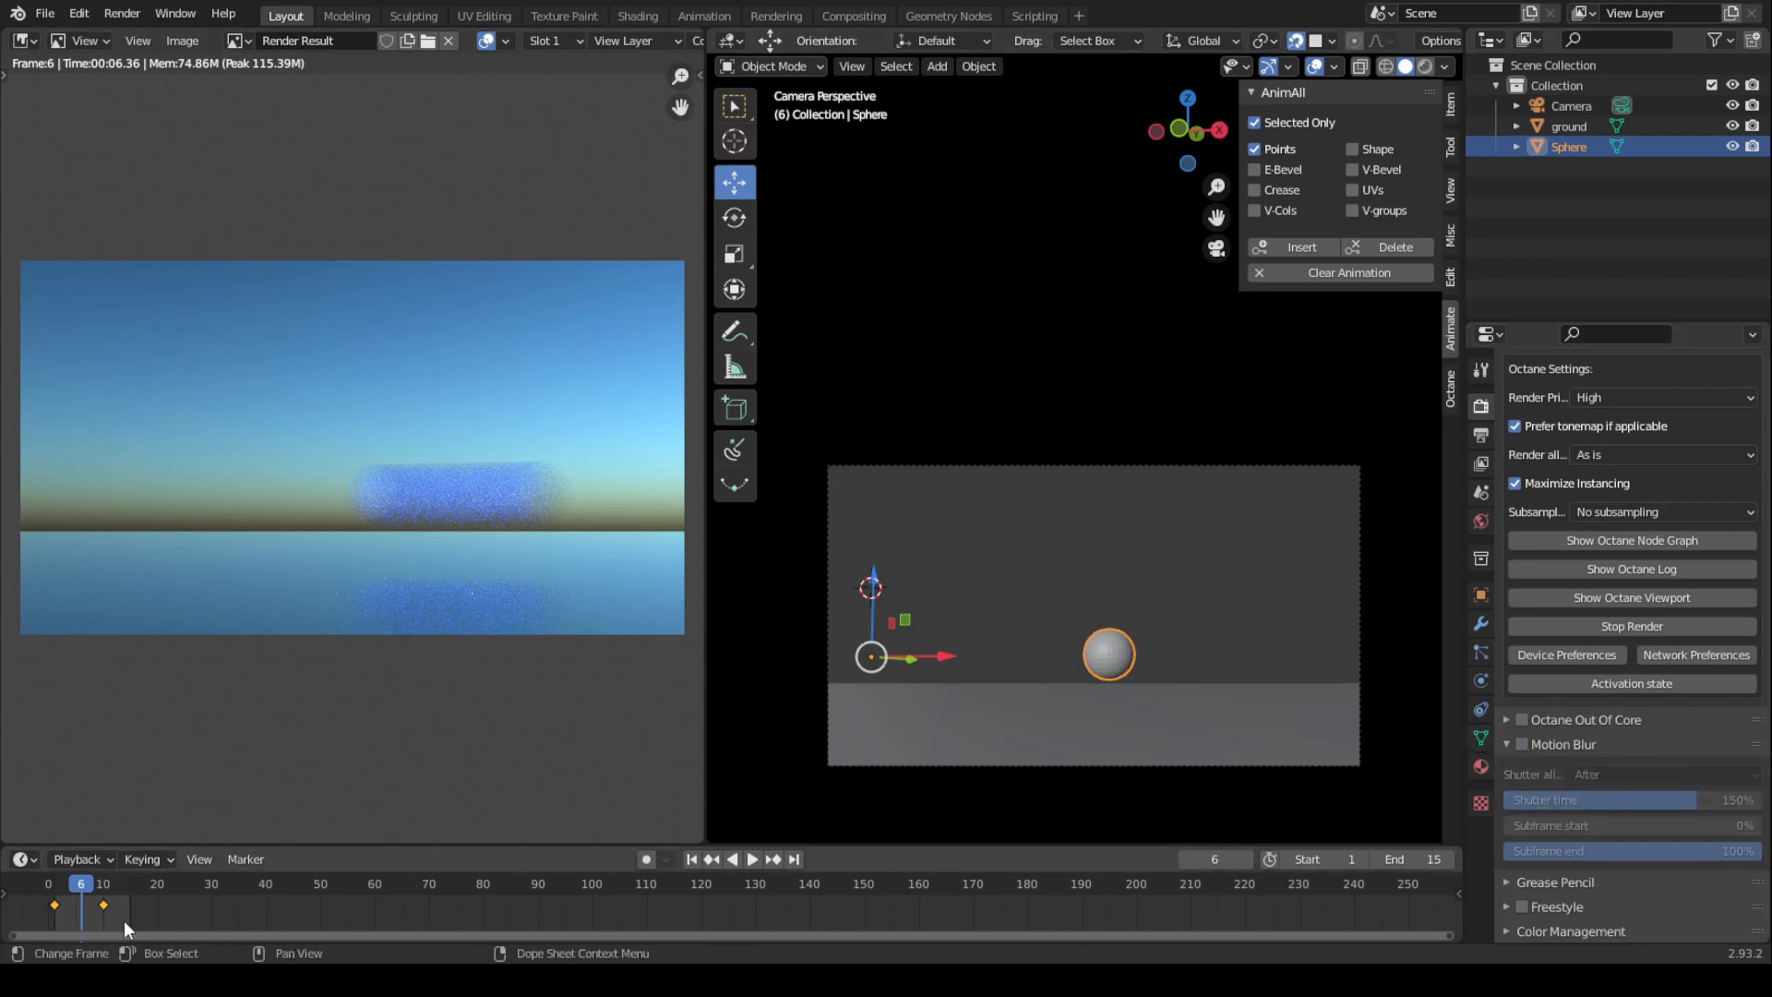
# Render frame 5 and frame 8 individually to check the sphere's position without motion blur.
pyautogui.moveTo(80, 884); pyautogui.dragTo(78, 883)
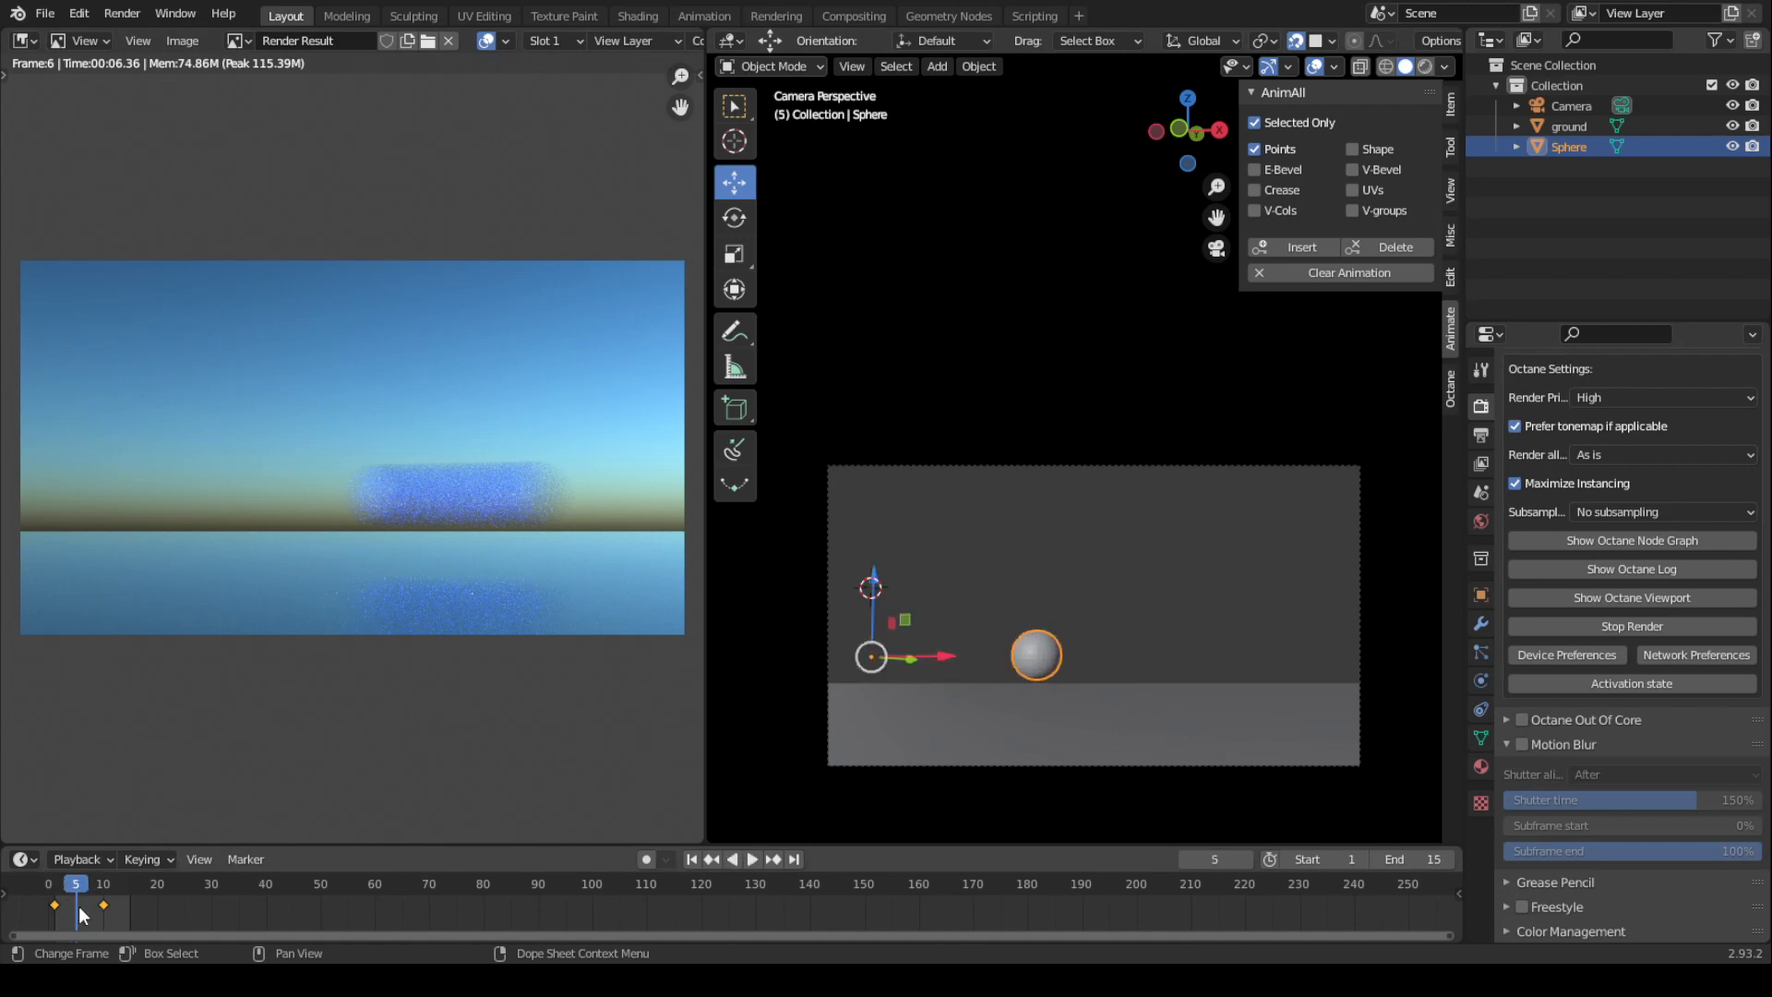
pyautogui.press('F12')
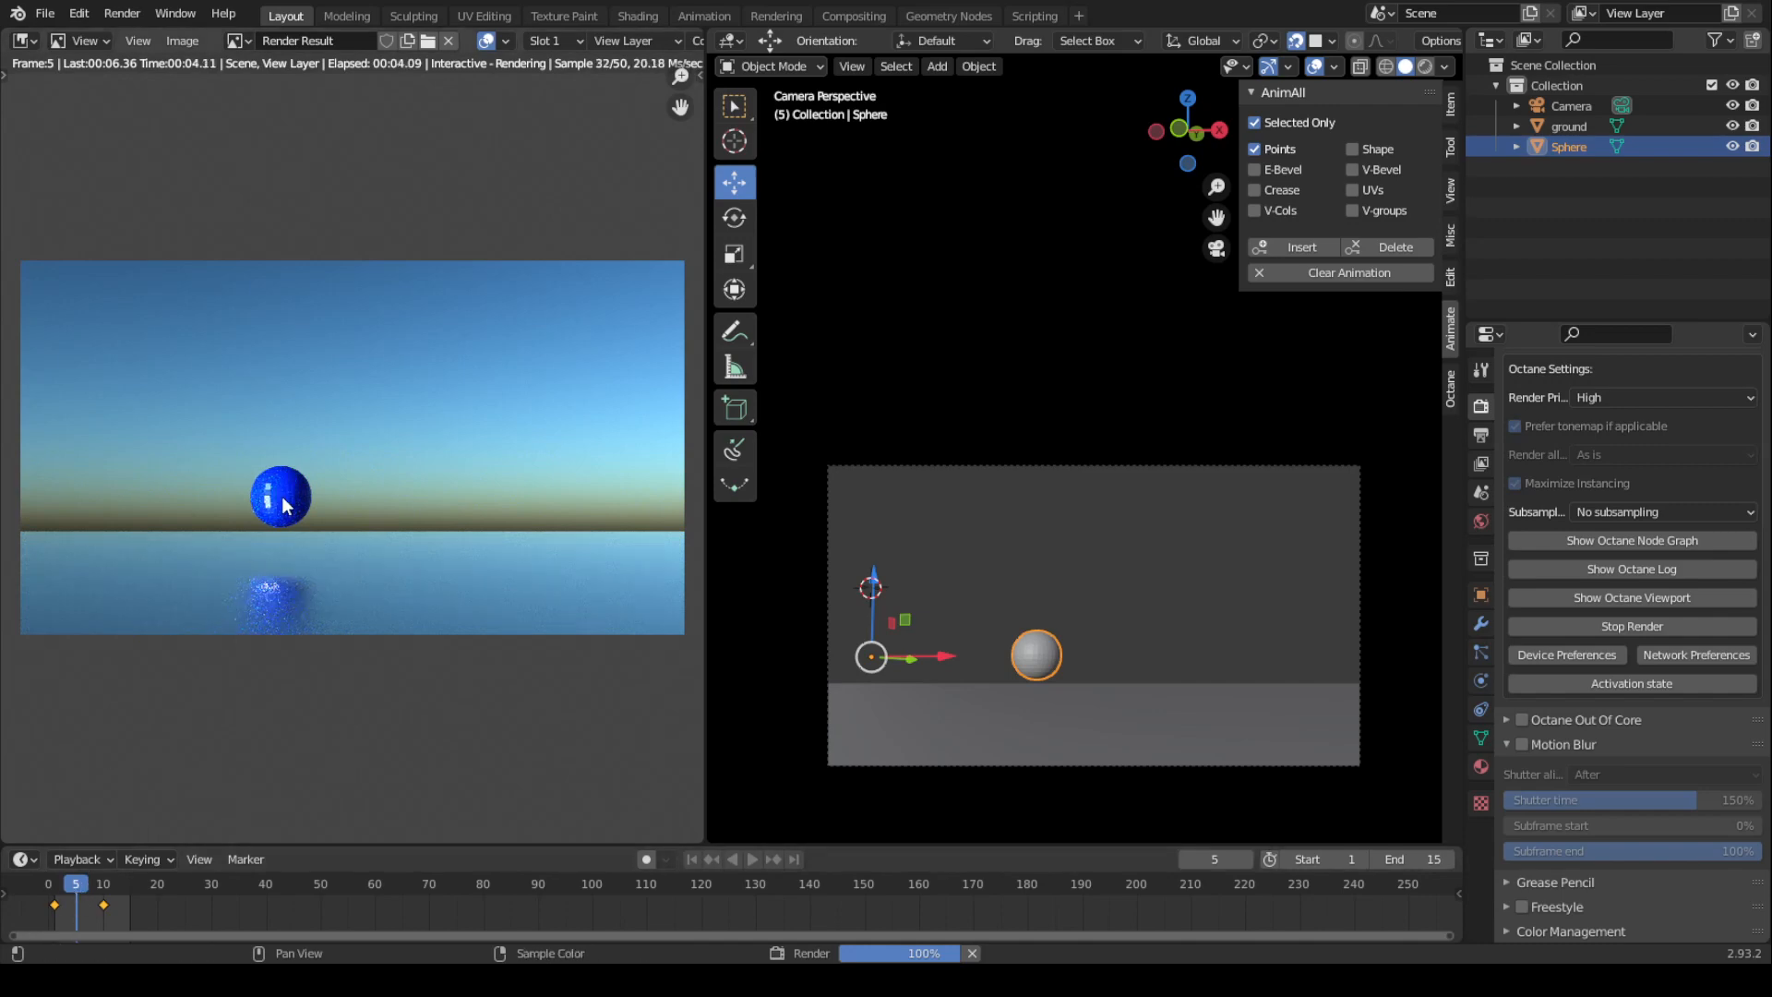
pyautogui.moveTo(78, 886); pyautogui.dragTo(94, 887)
pyautogui.press('F12')
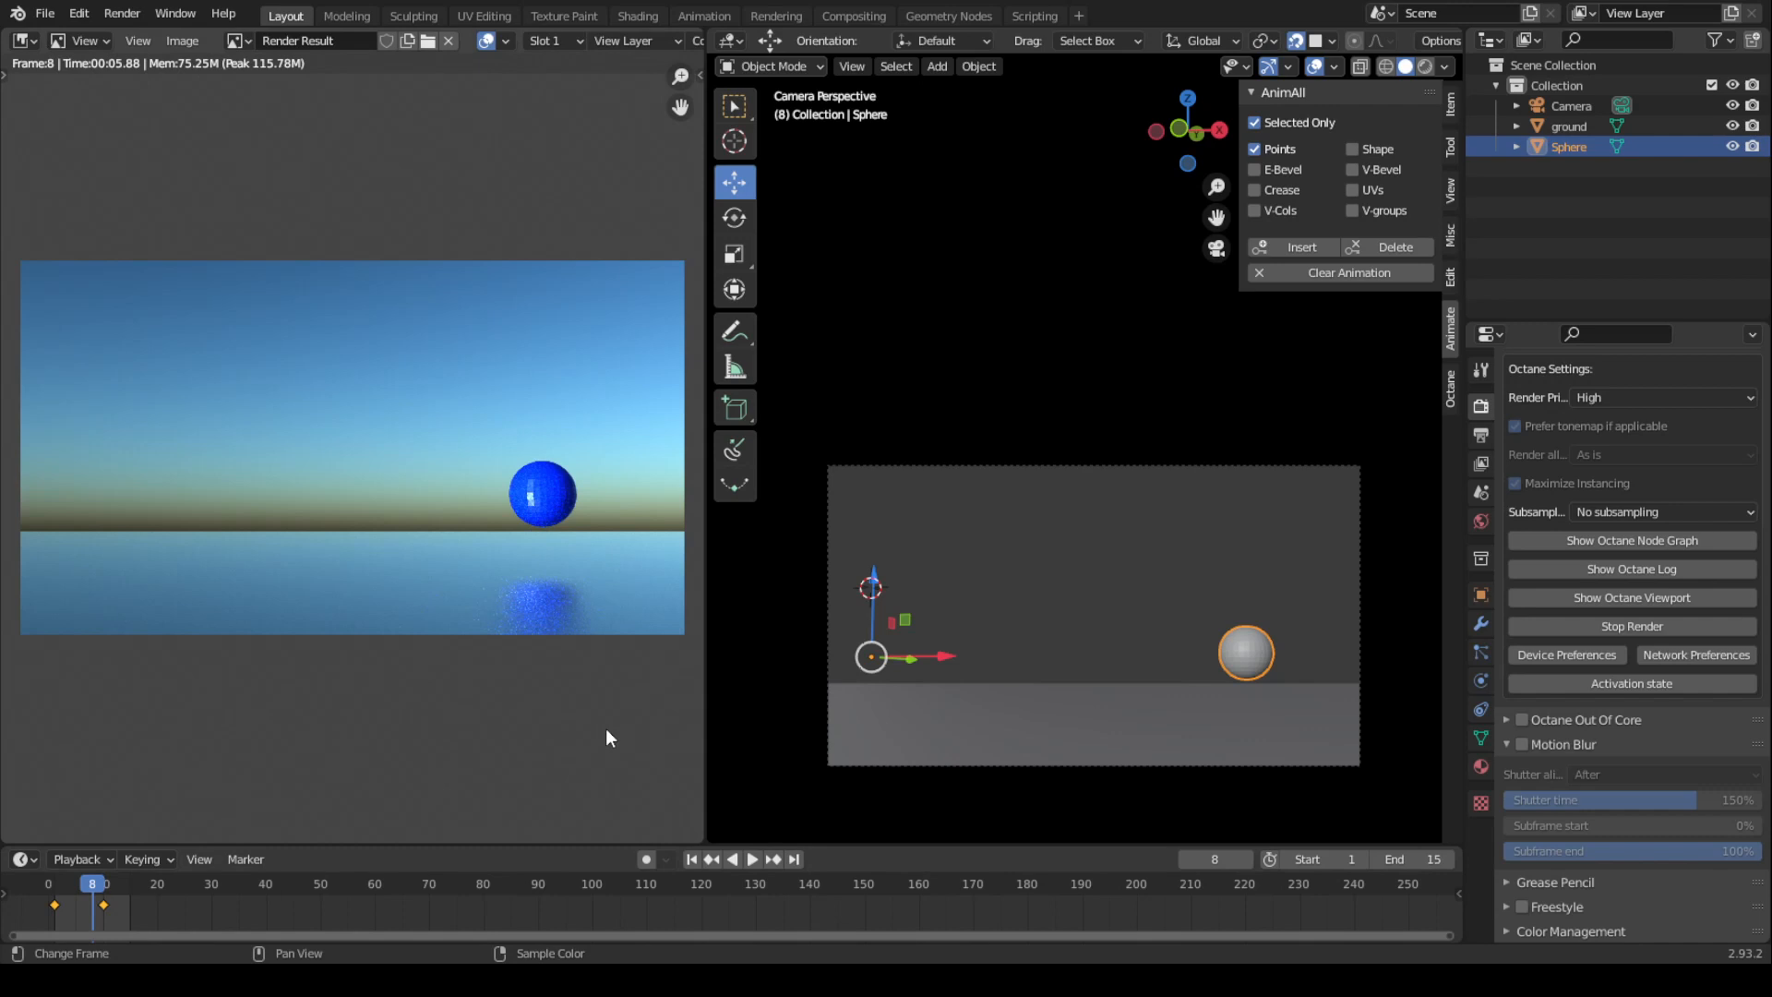
# Render the animation without motion blur, watch how the sphere moves over the first frames, and stop the render.
pyautogui.hotkey('ctrl', 'F12')
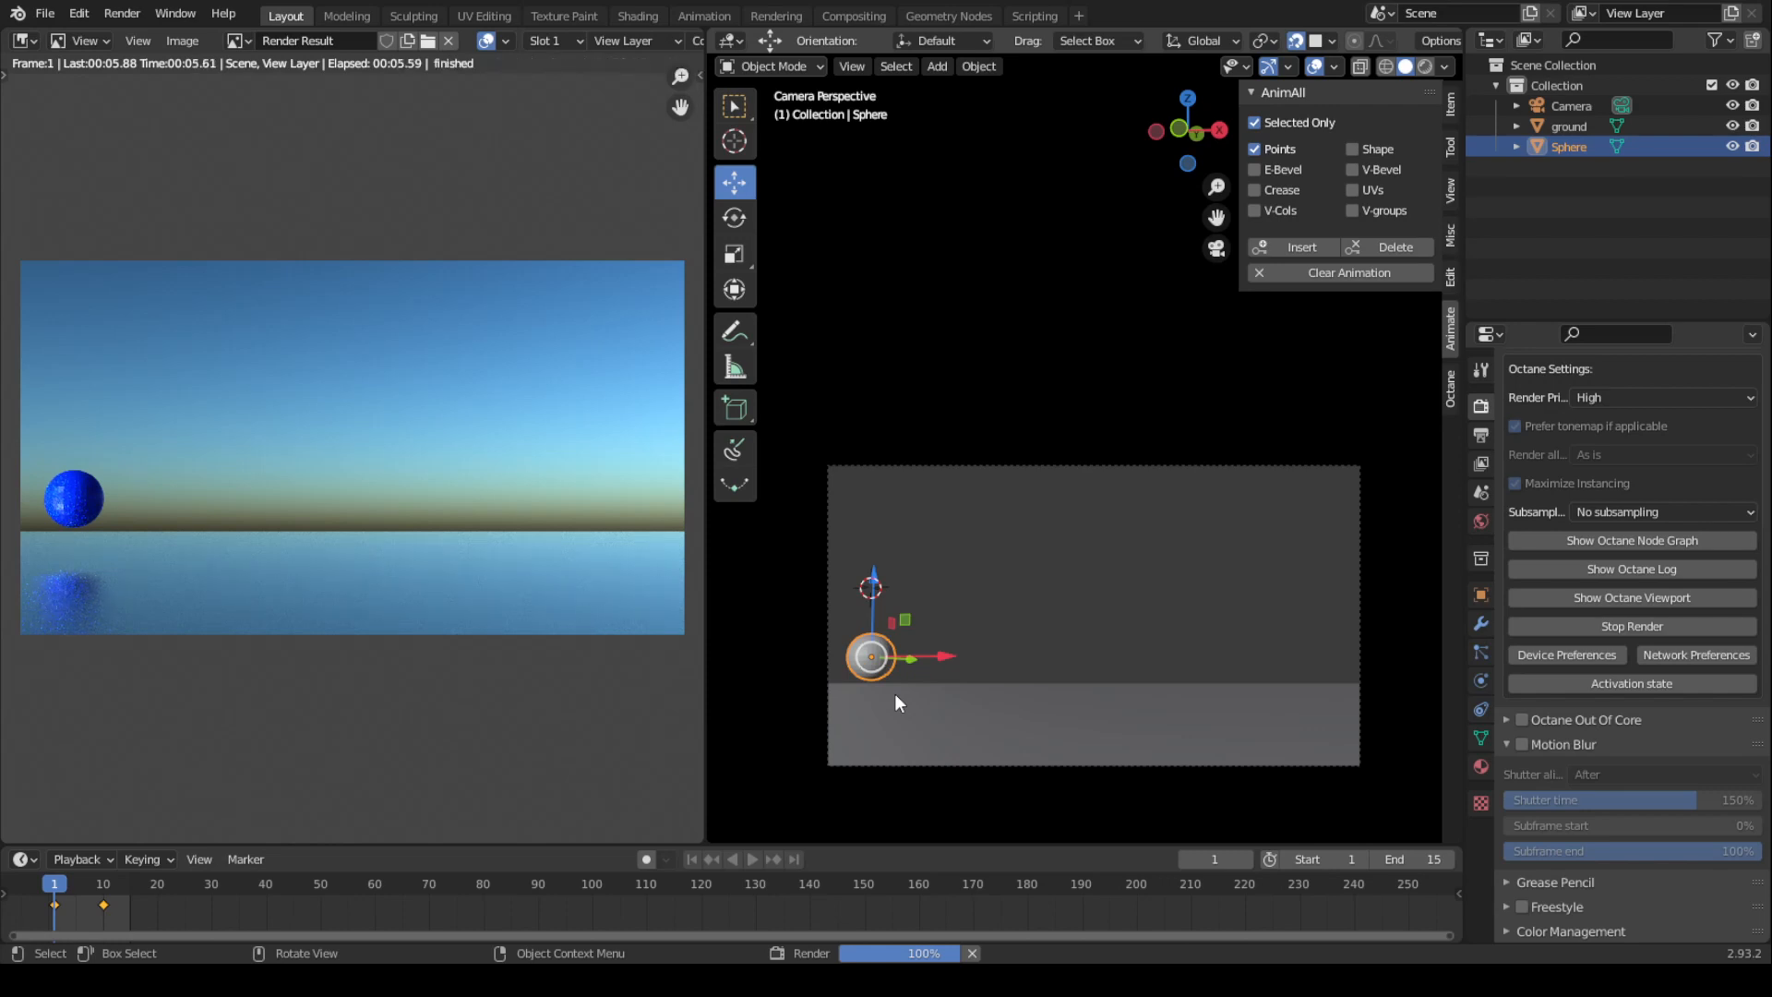
pyautogui.press('Right')
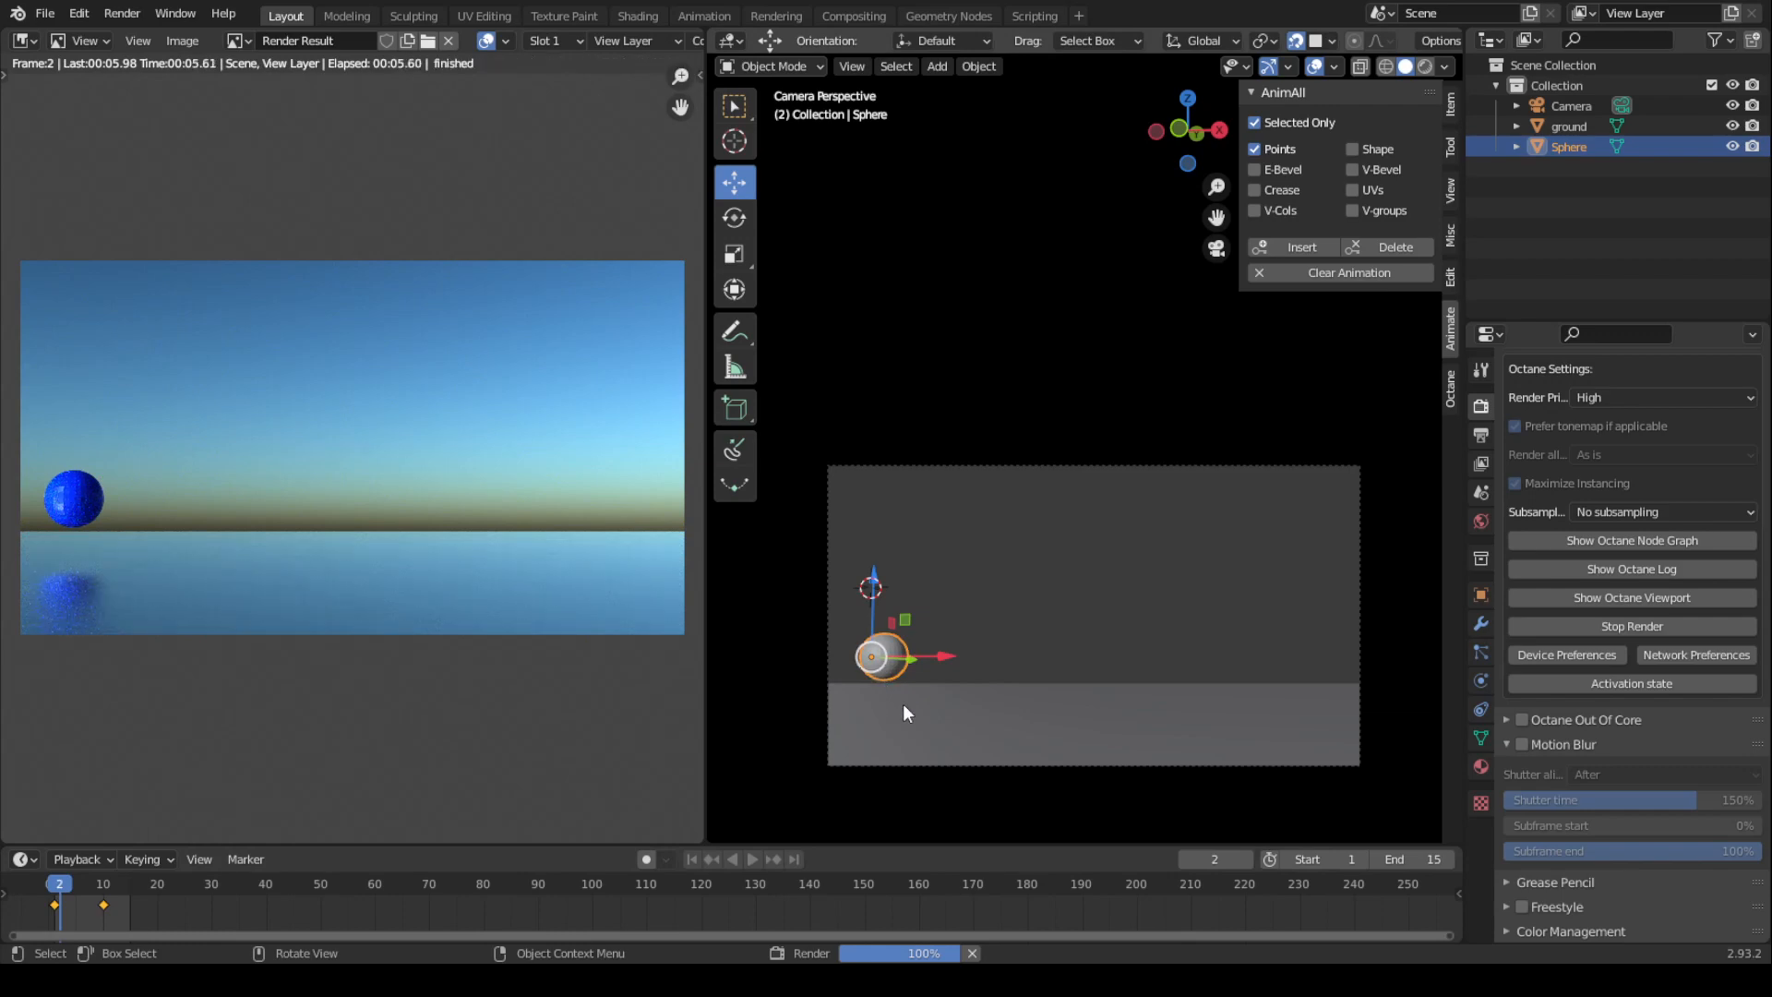
pyautogui.press('Right')
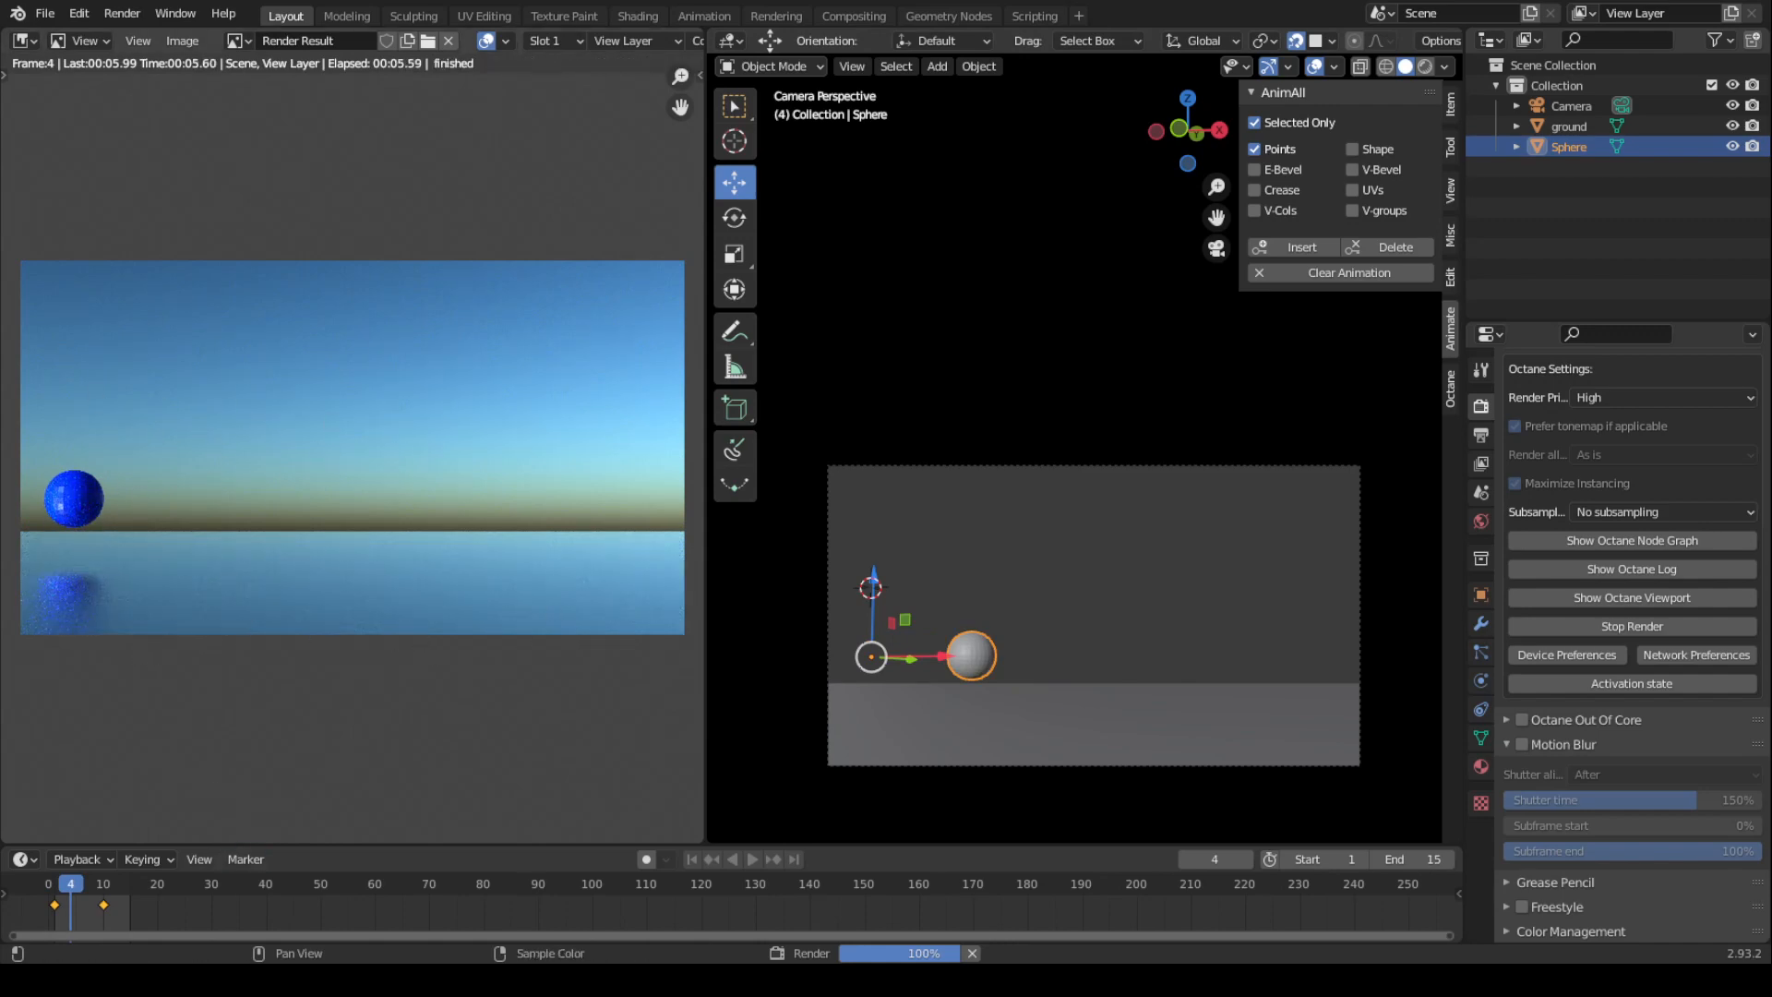
pyautogui.press('Right')
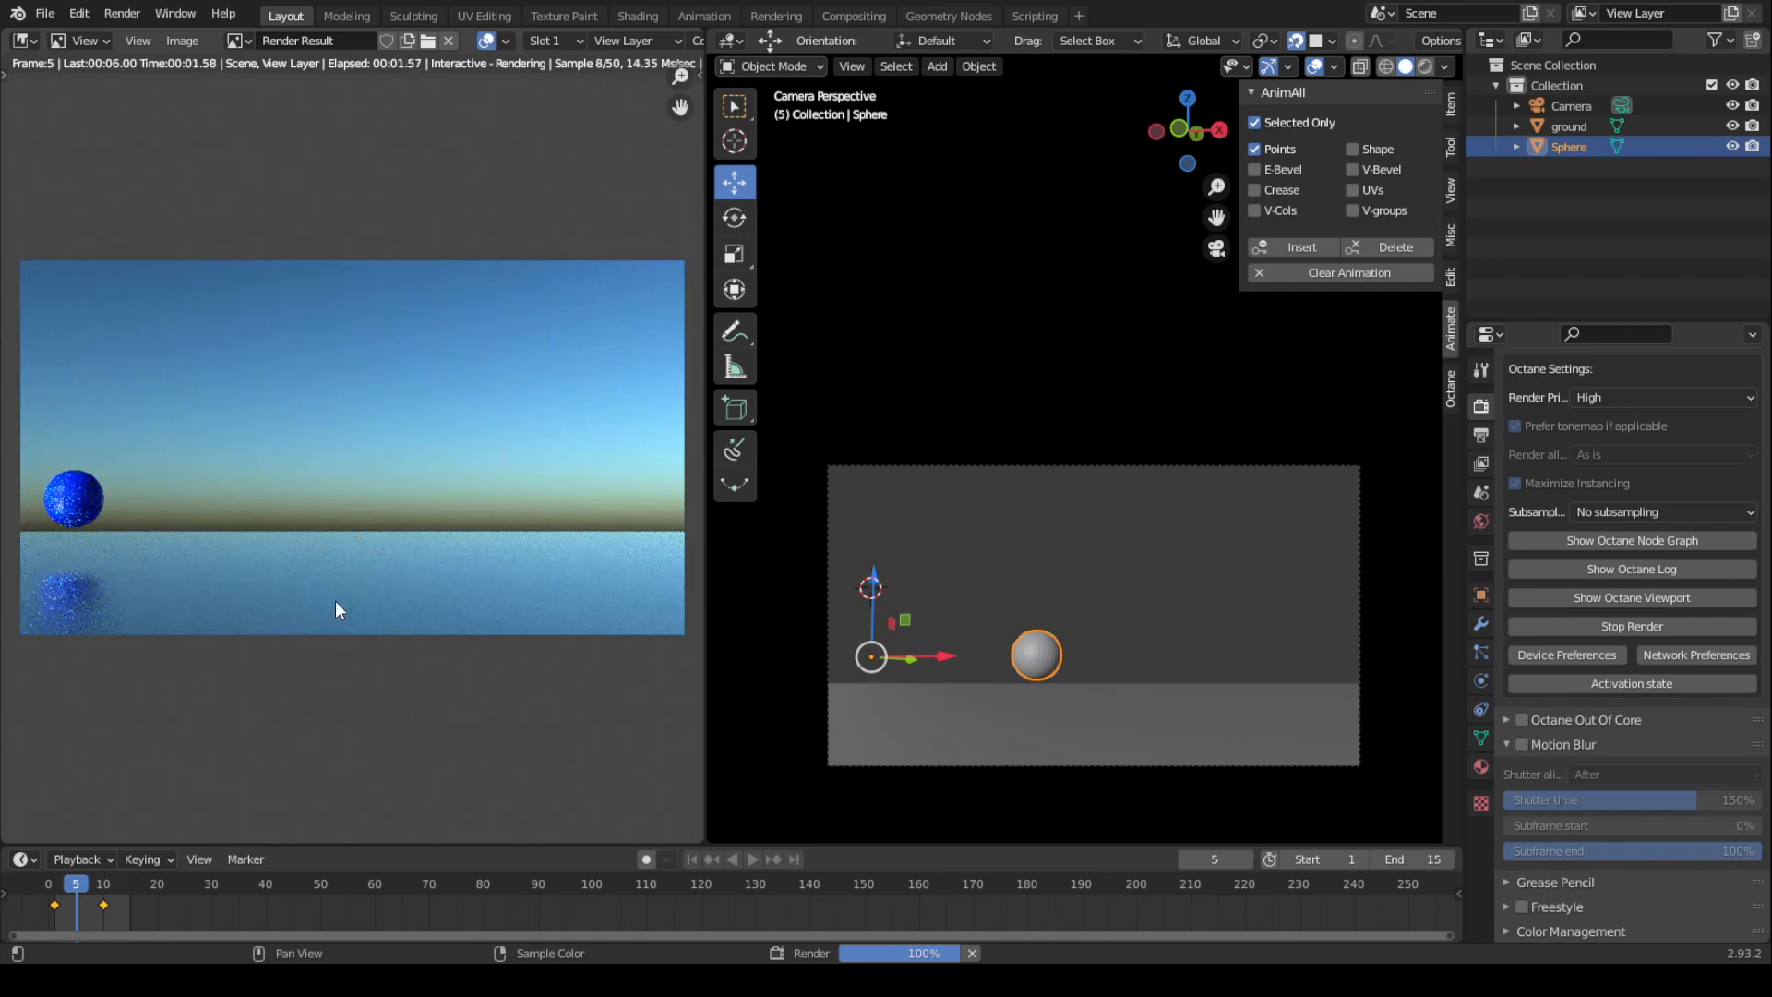
pyautogui.press('Right')
pyautogui.press('Right')
pyautogui.press('Right')
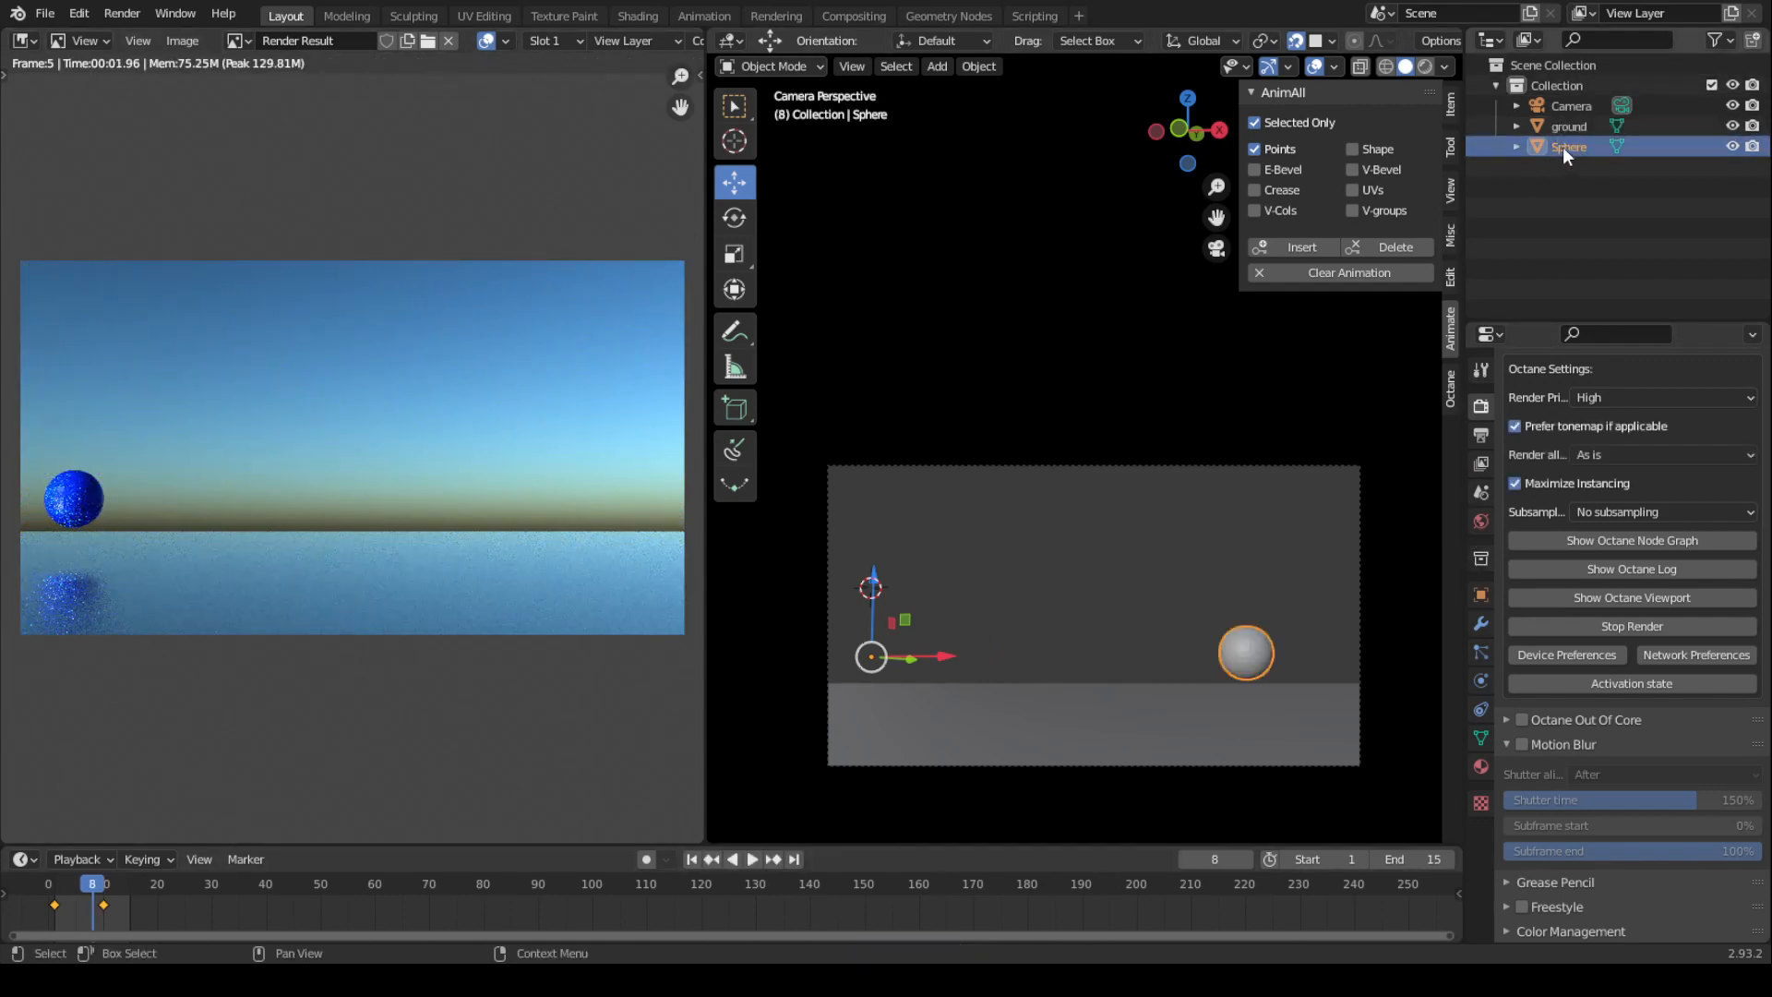
# Change the sphere's Octane object type to Reshapable proxy.
pyautogui.click(1483, 595)
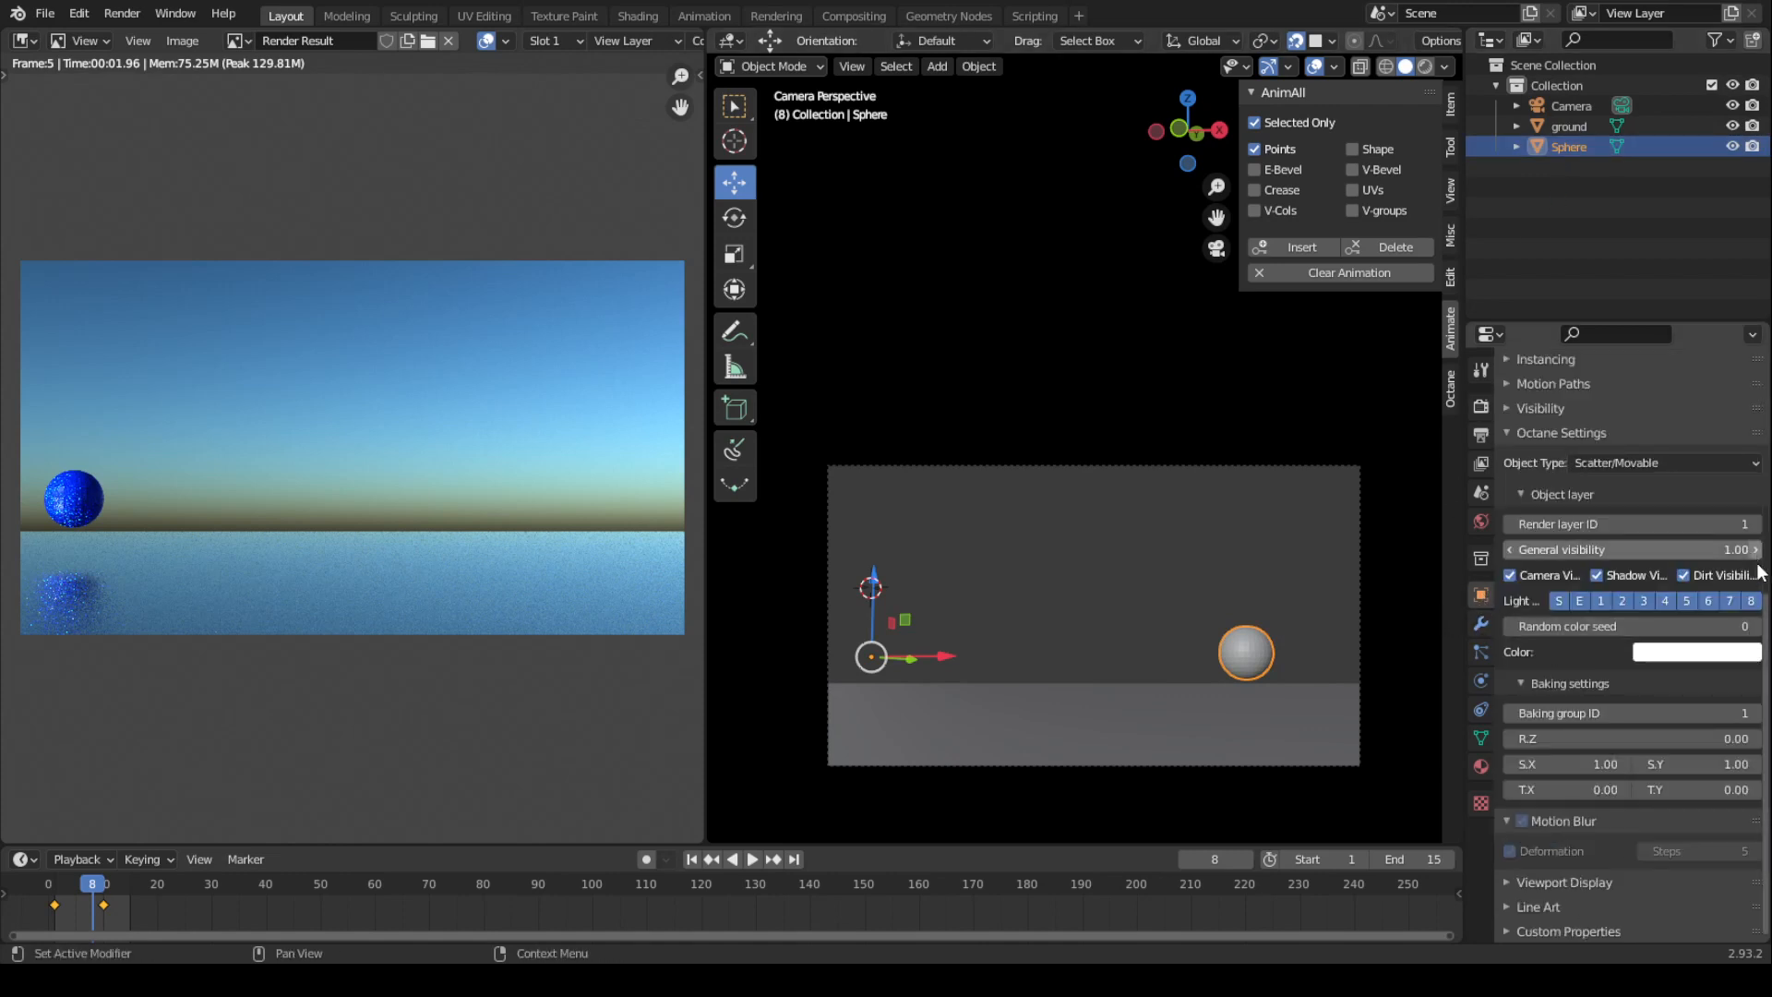
pyautogui.click(1514, 433)
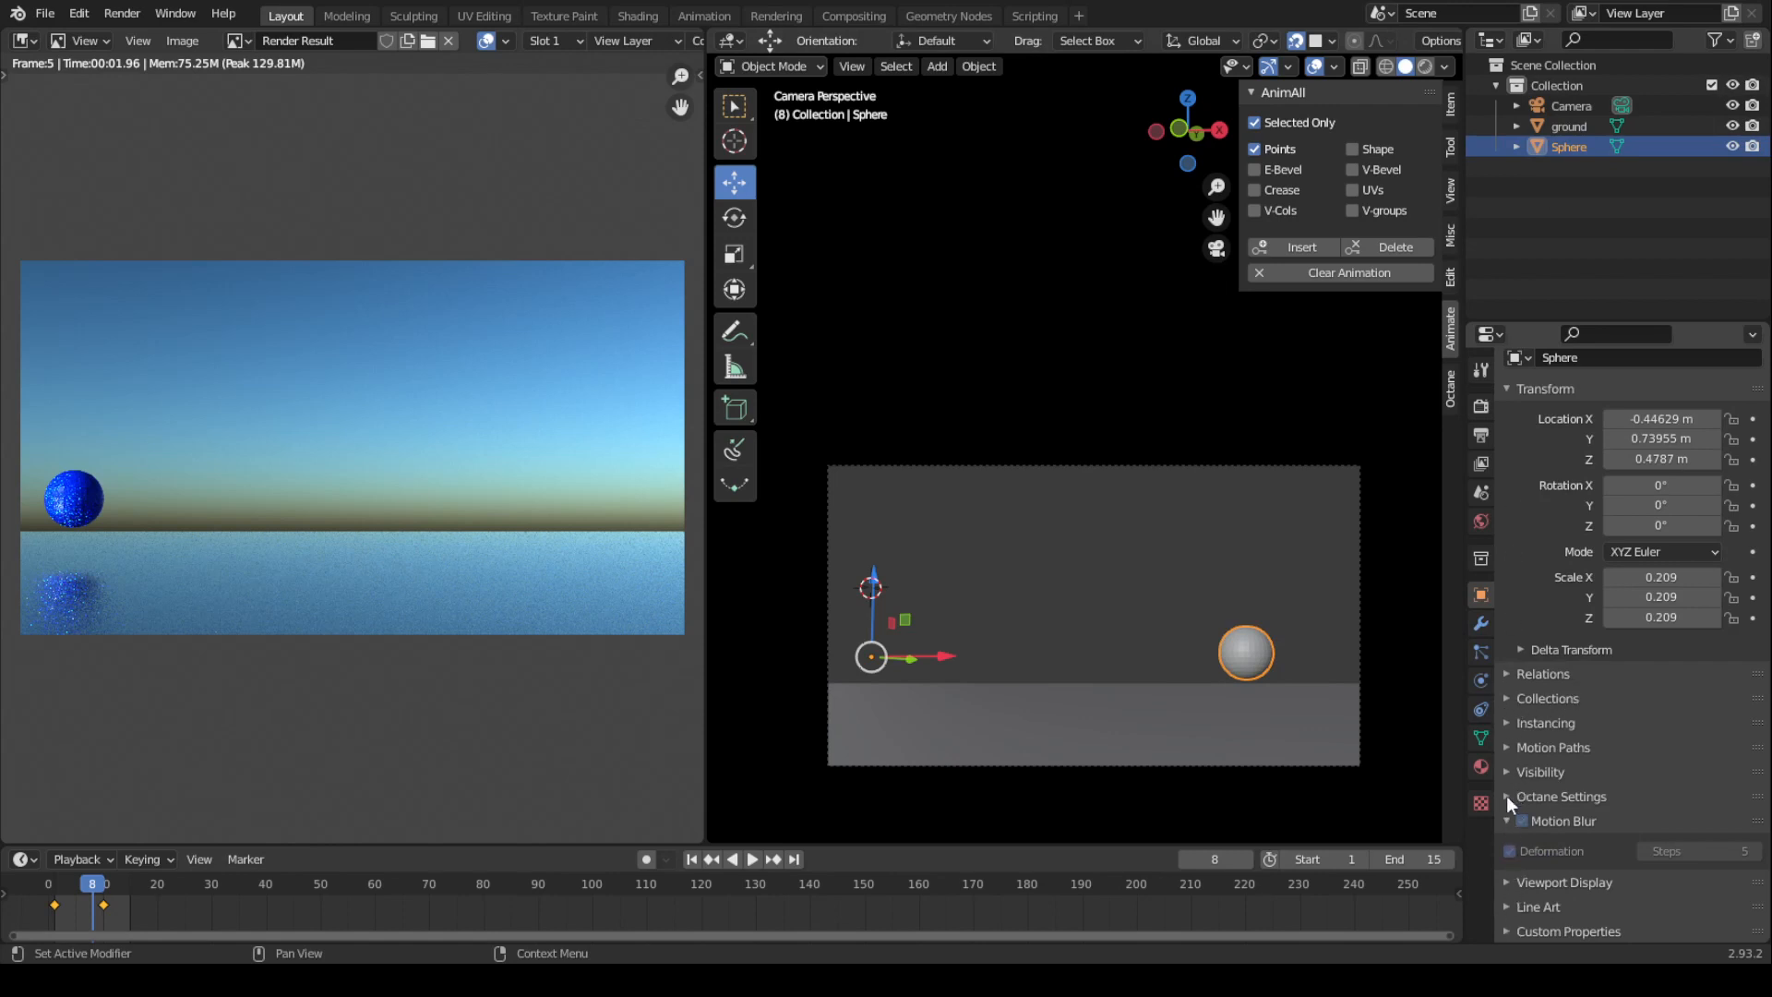
pyautogui.click(1560, 798)
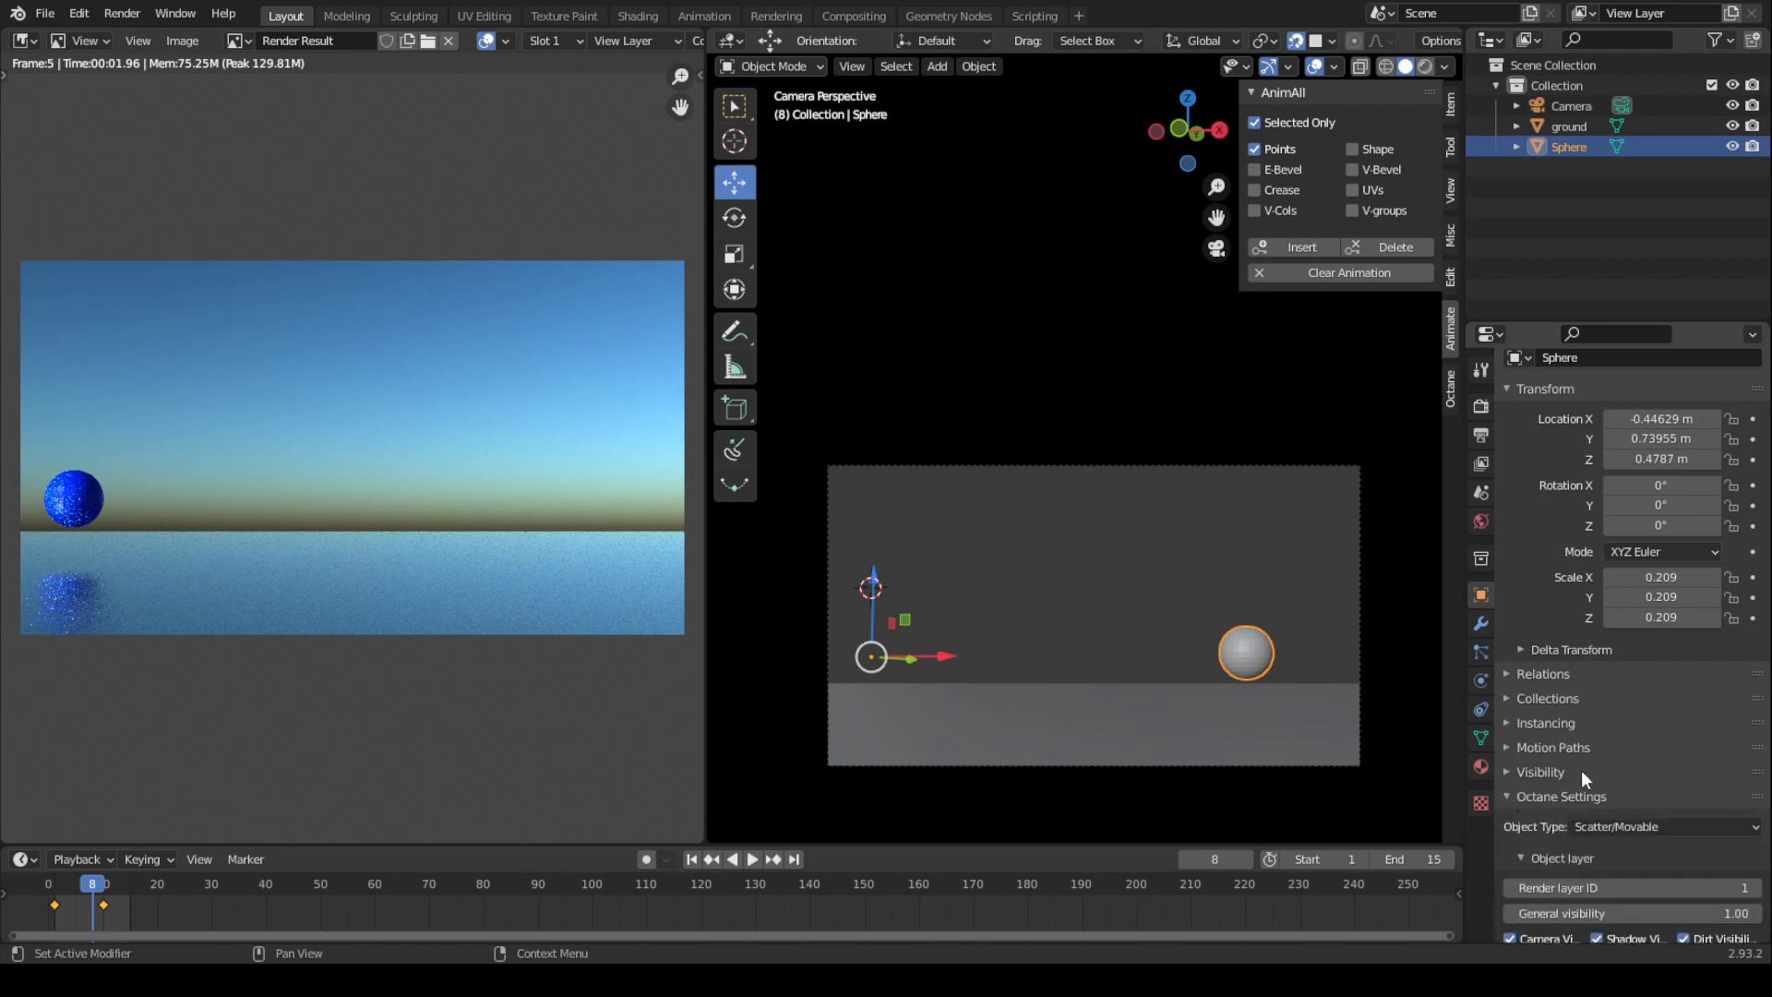
pyautogui.click(1610, 828)
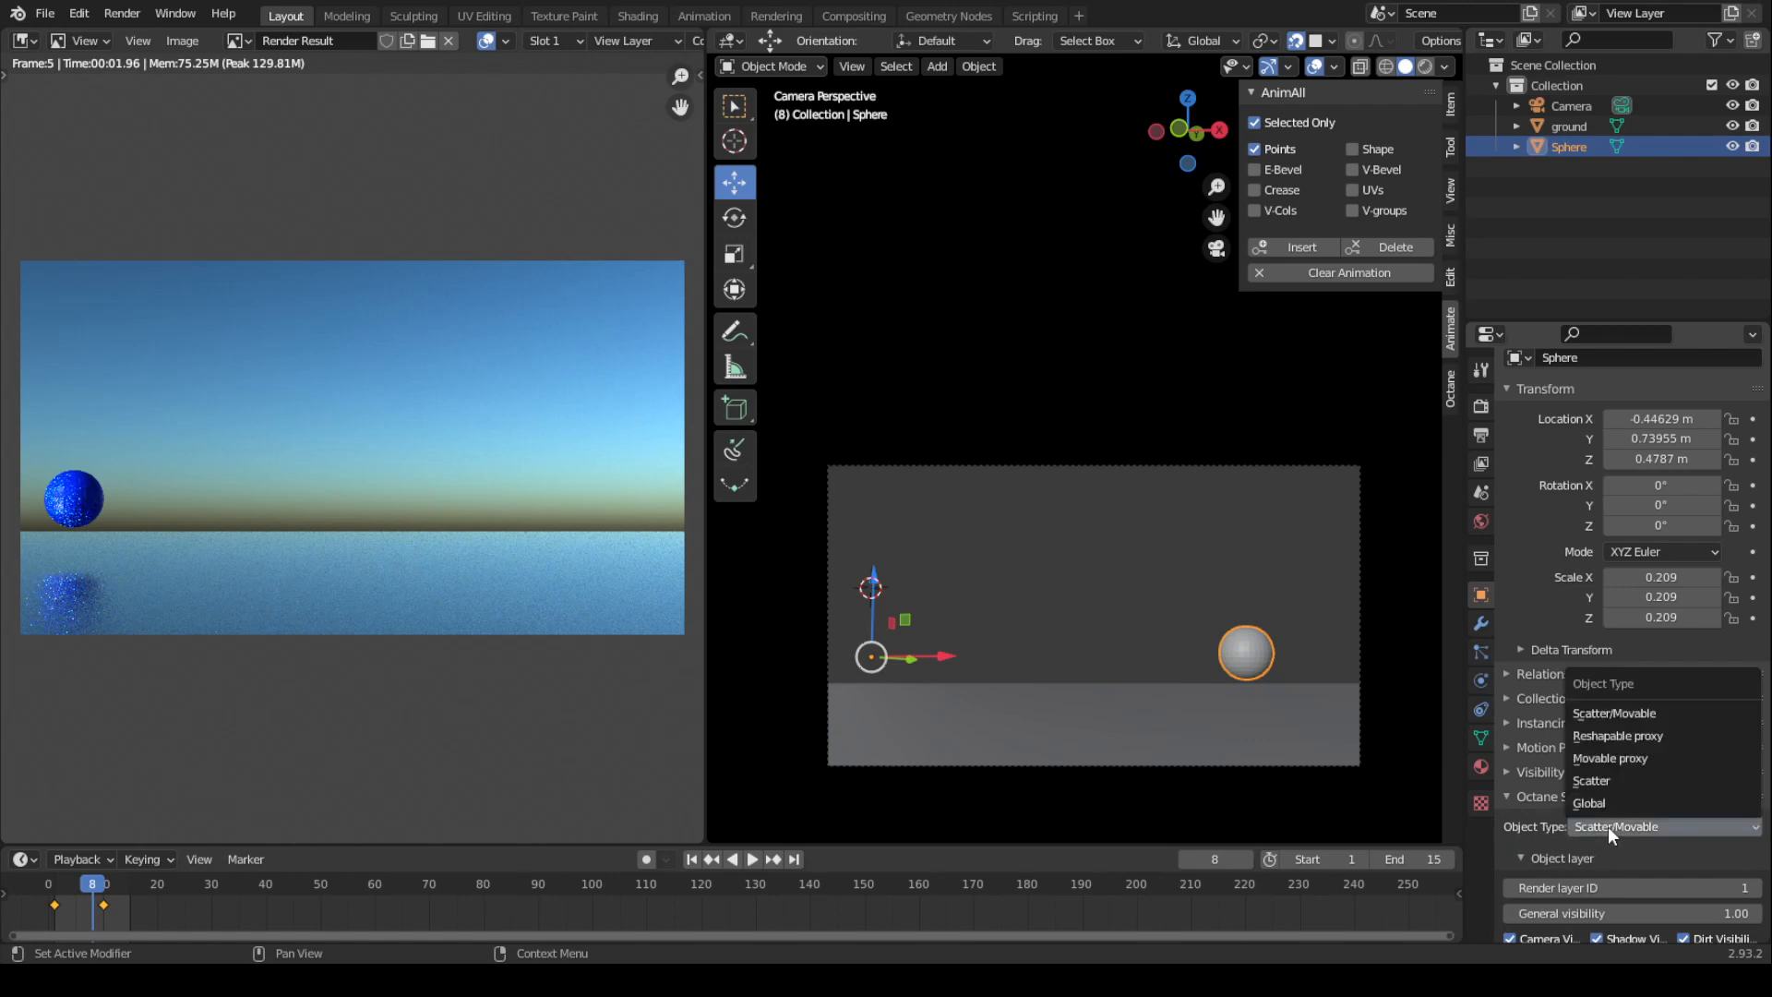
pyautogui.click(1596, 736)
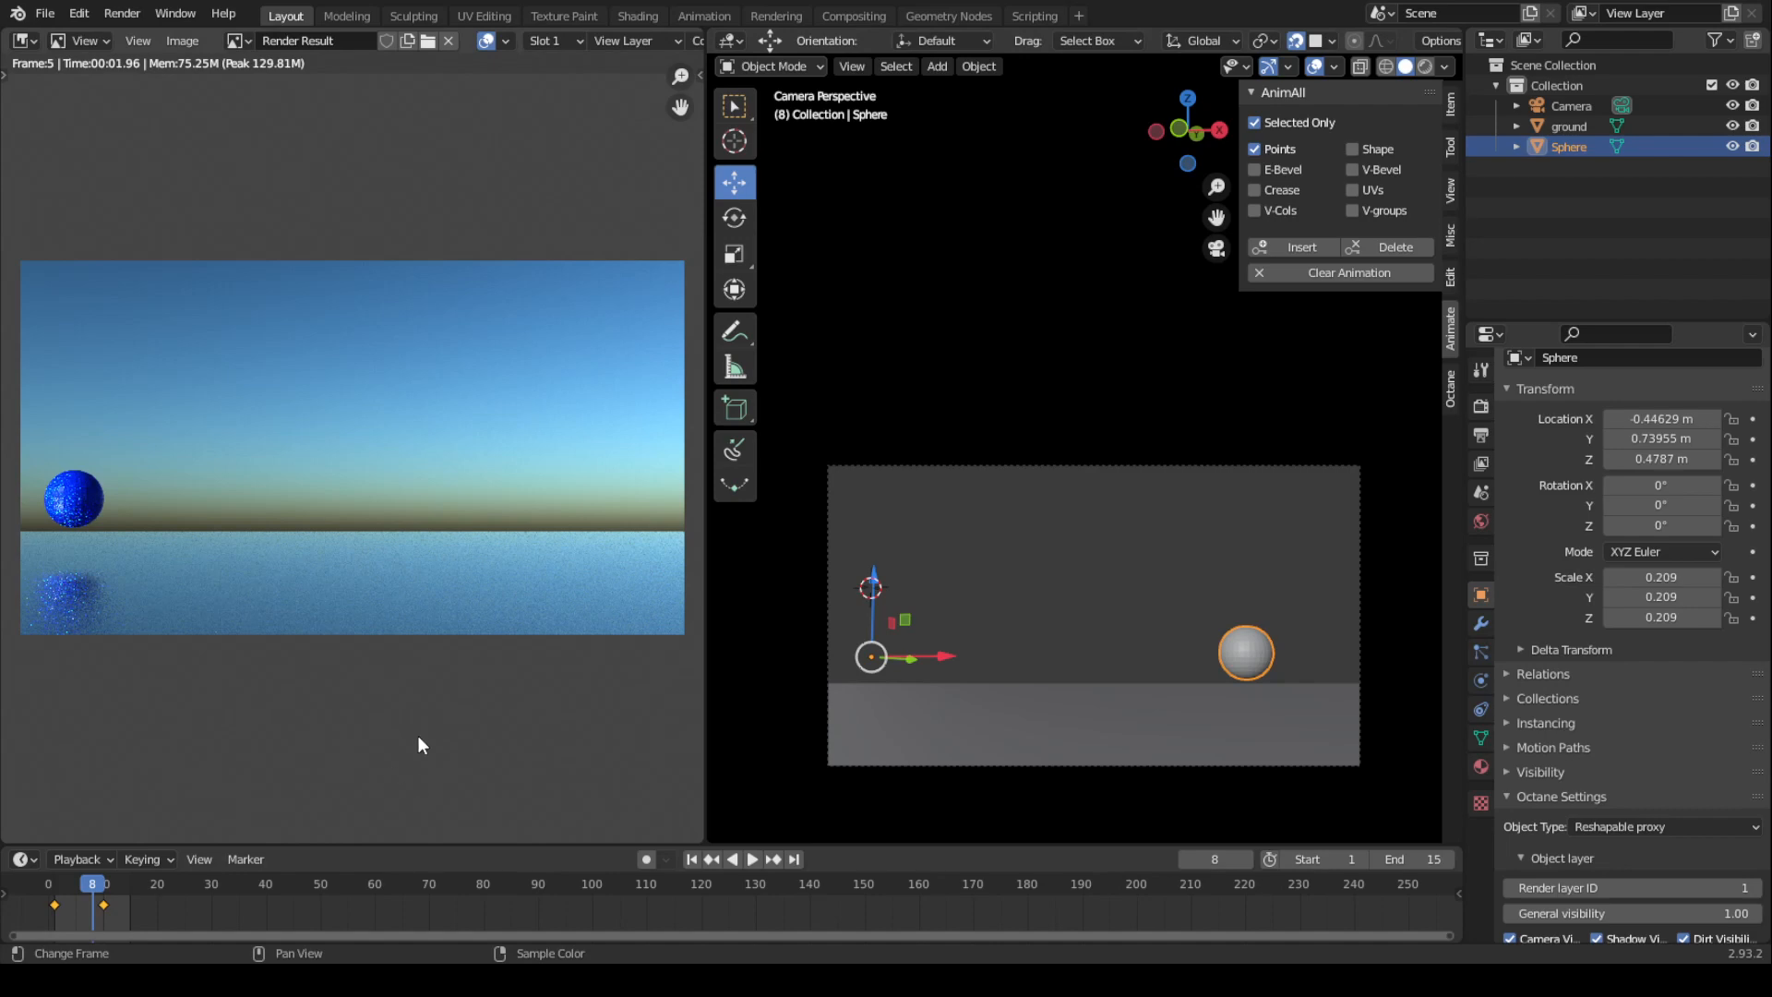
# Render the animation through its first frames to check the reshapable proxy sphere's movement, and cancel the render at frame 4.
pyautogui.hotkey('ctrl', 'F12')
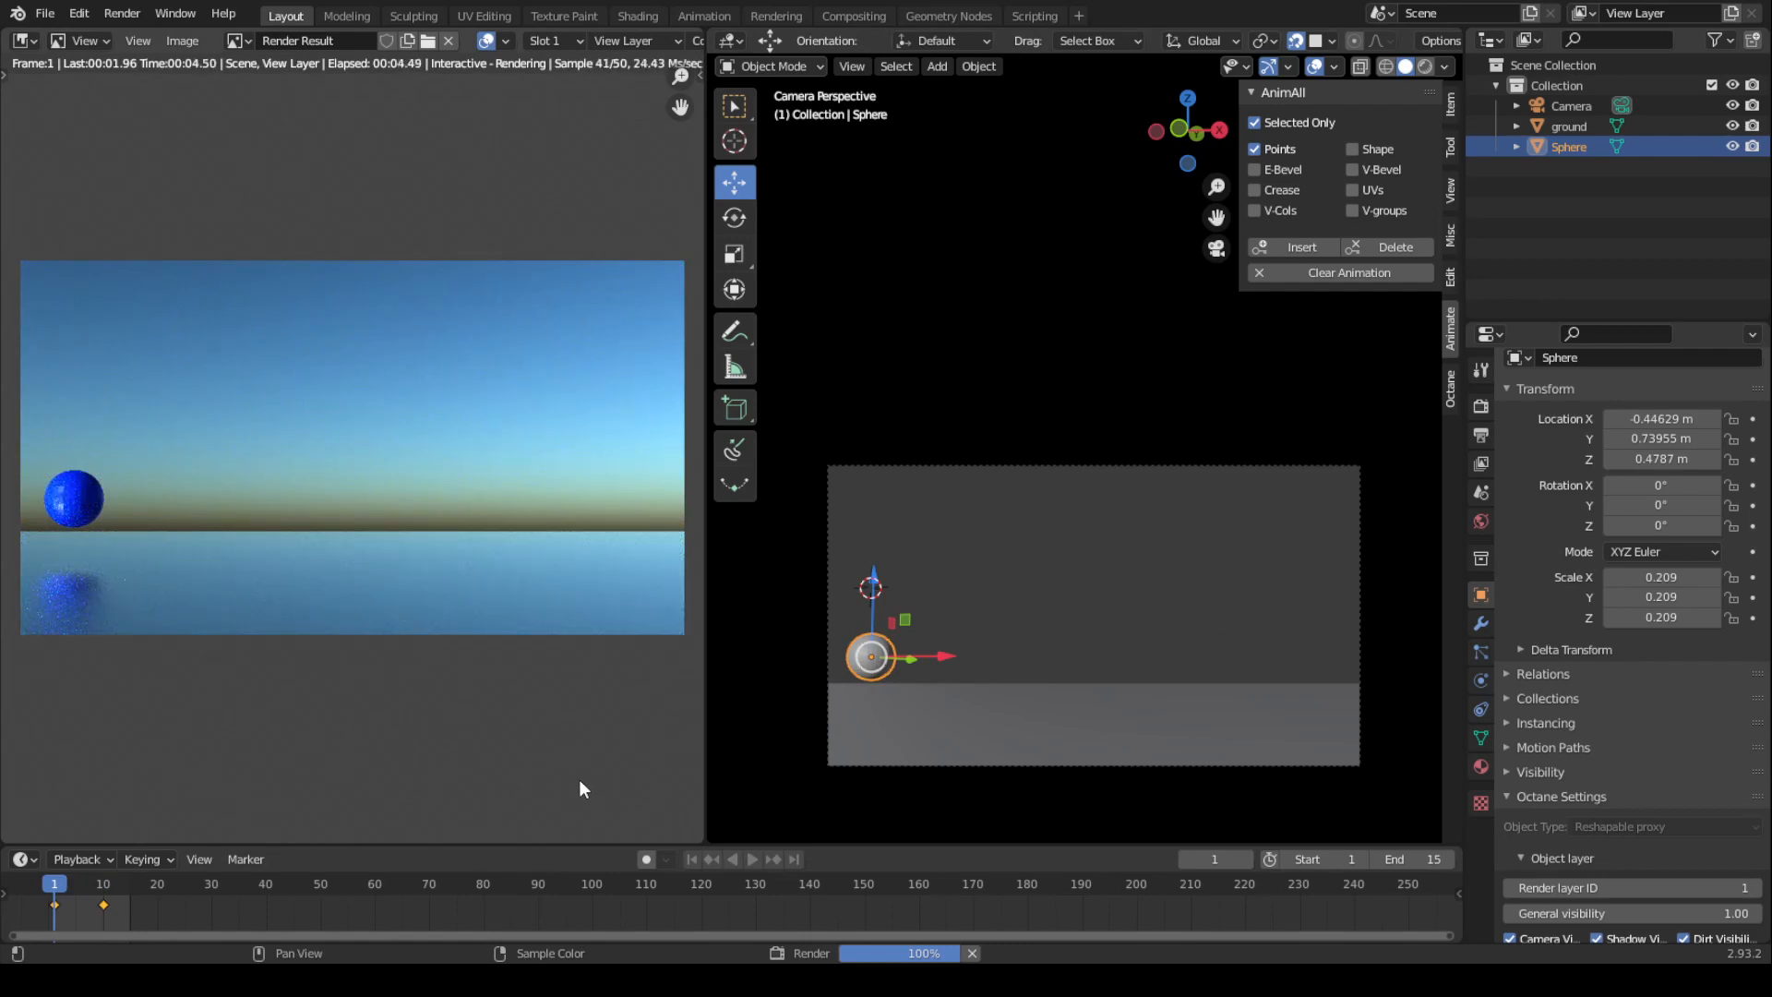
pyautogui.press('Right')
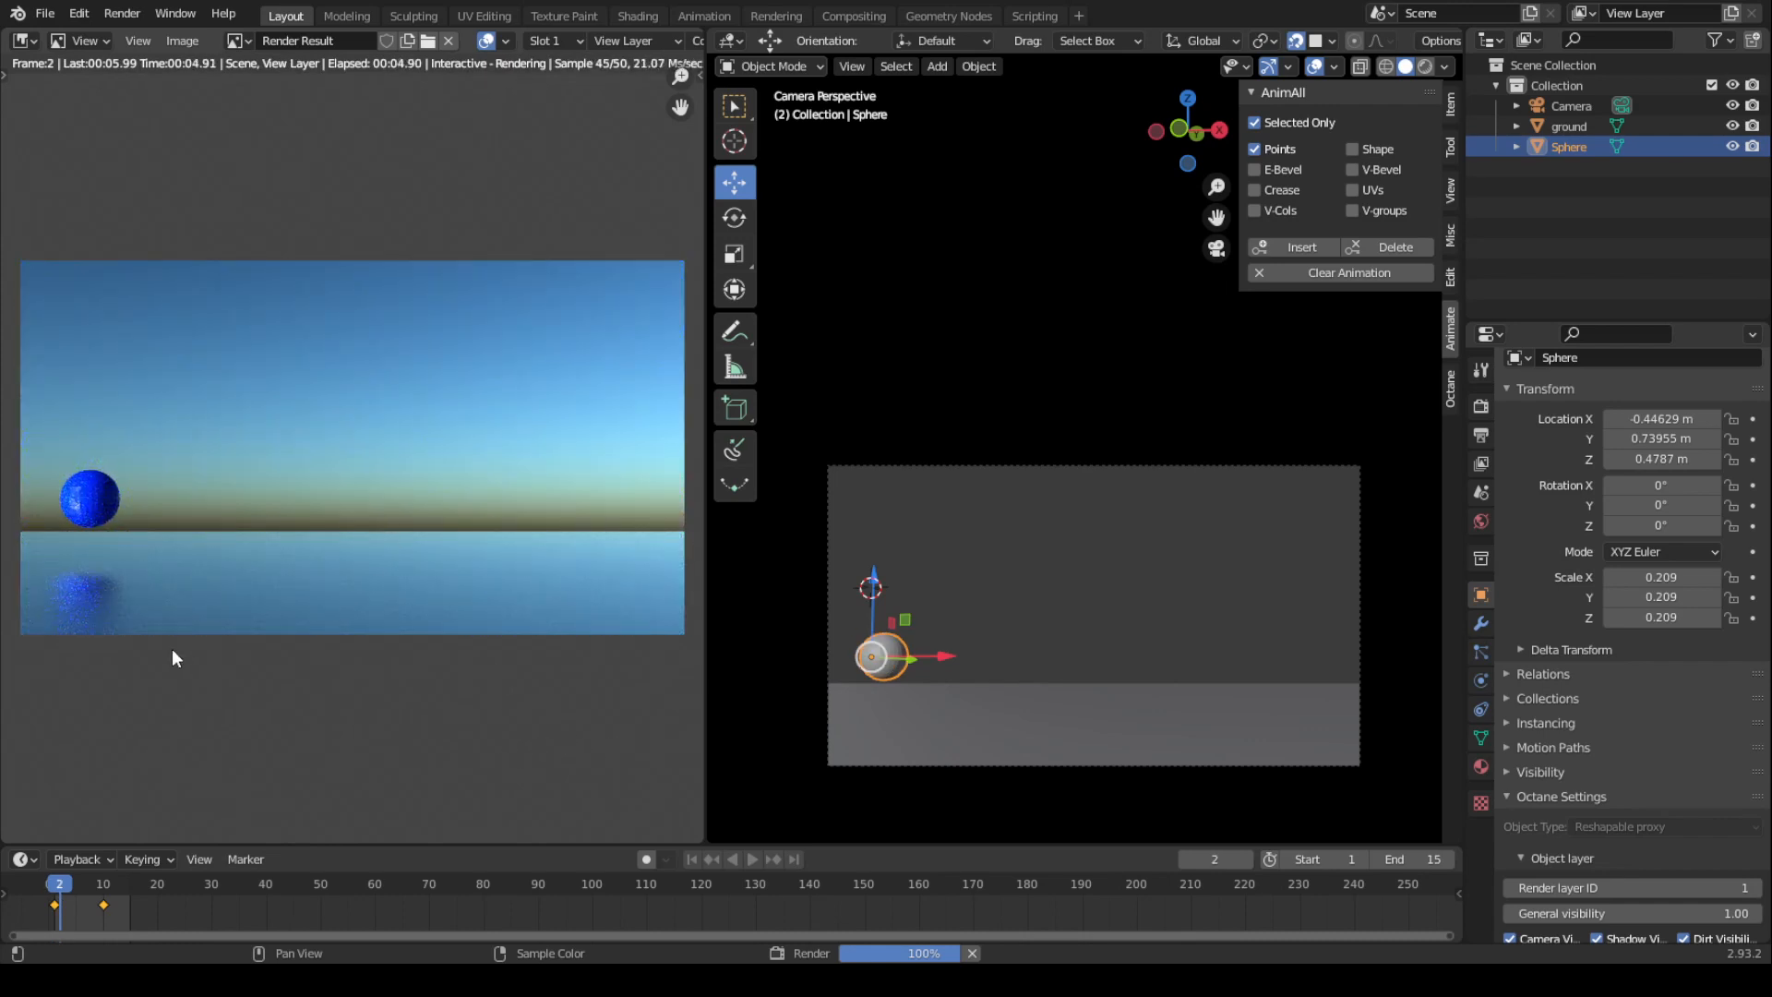
pyautogui.press('Right')
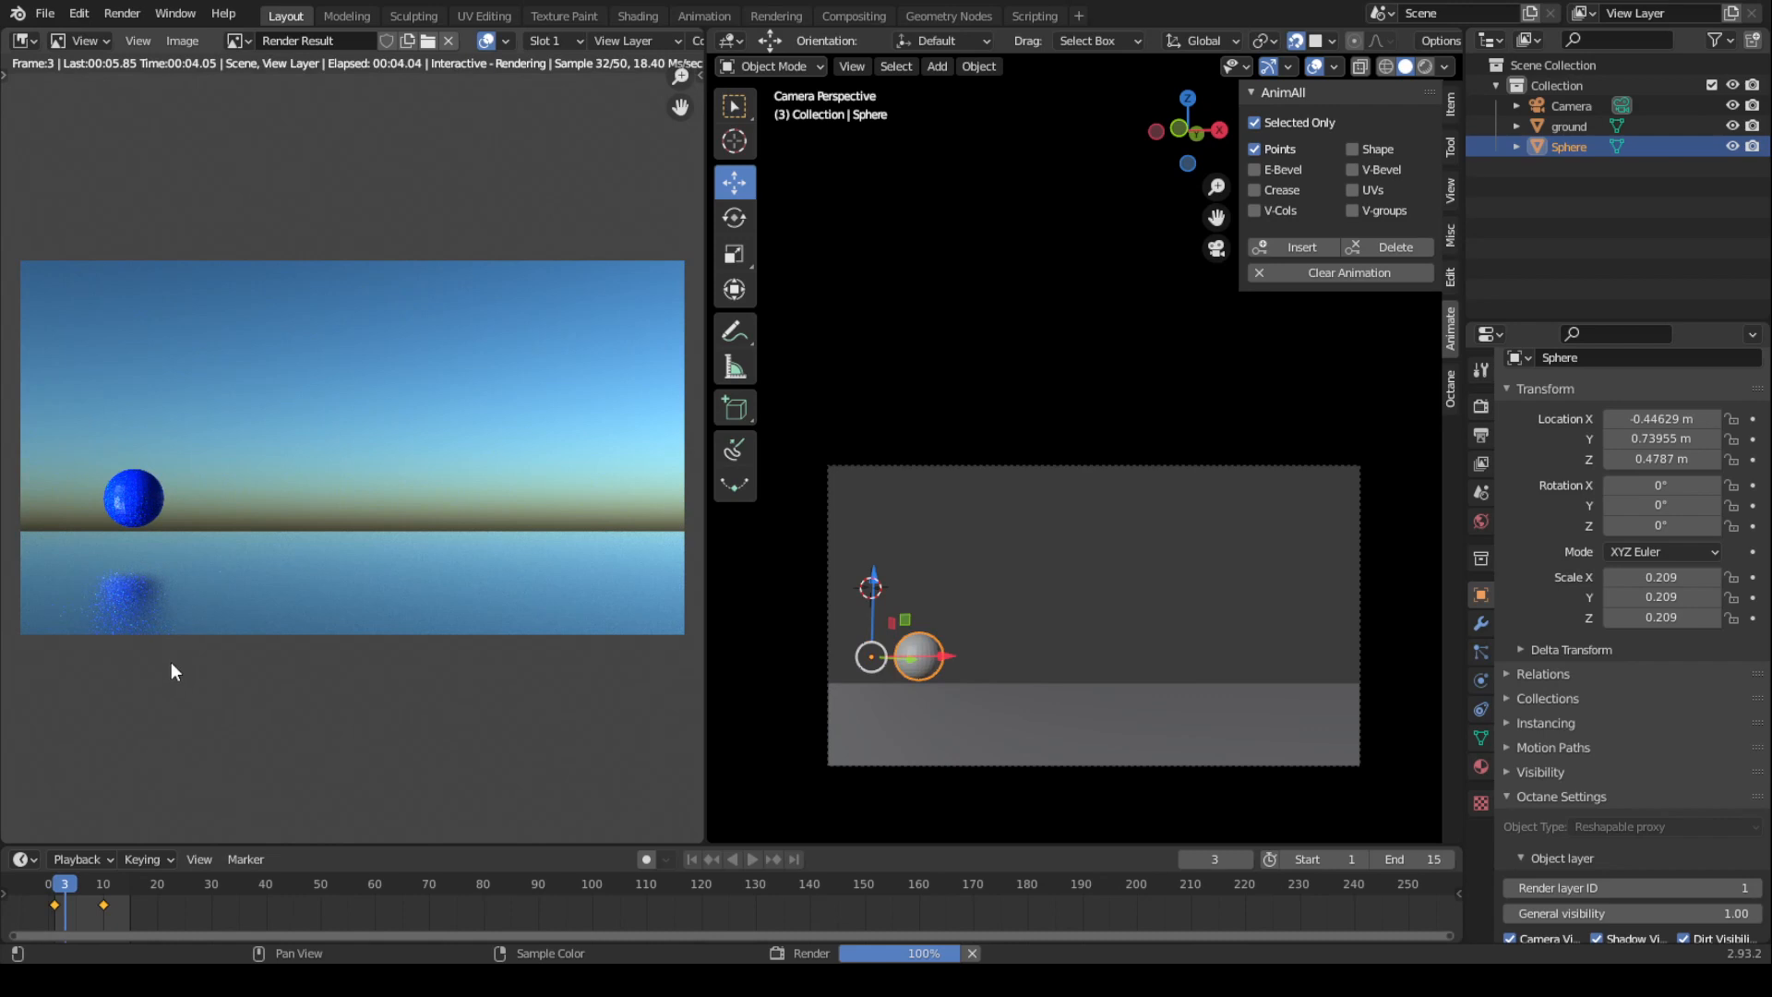
pyautogui.press('Right')
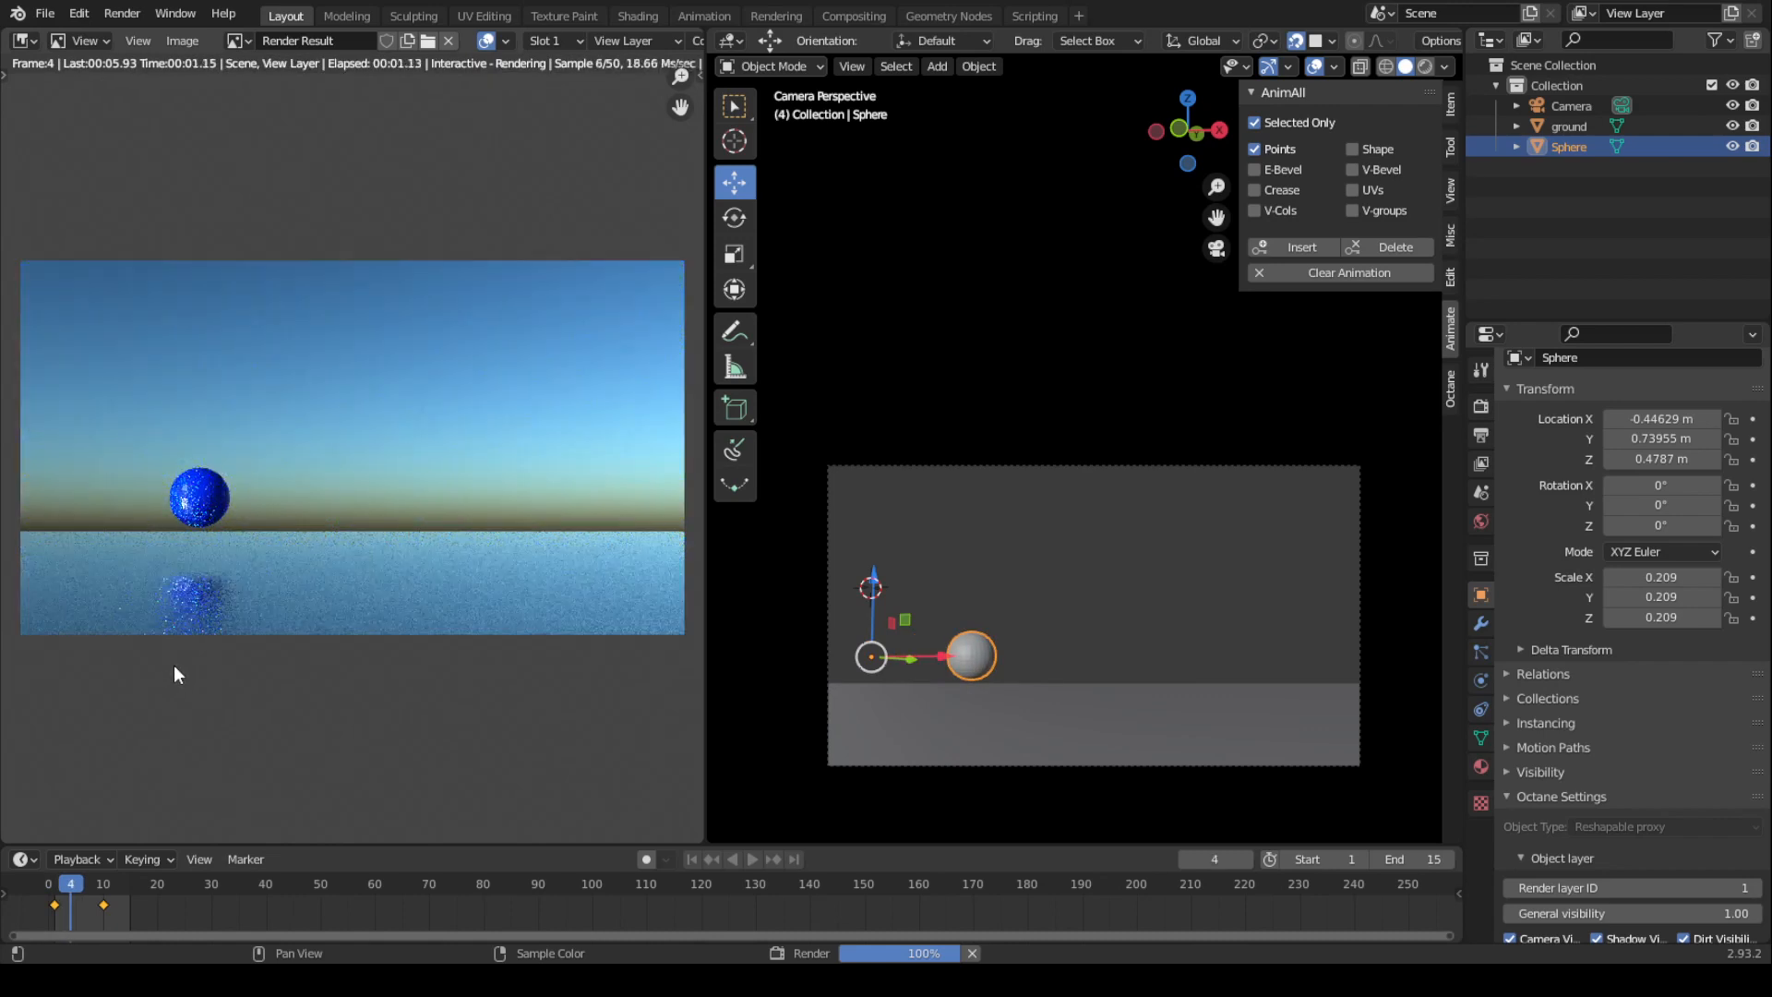
pyautogui.press('Escape')
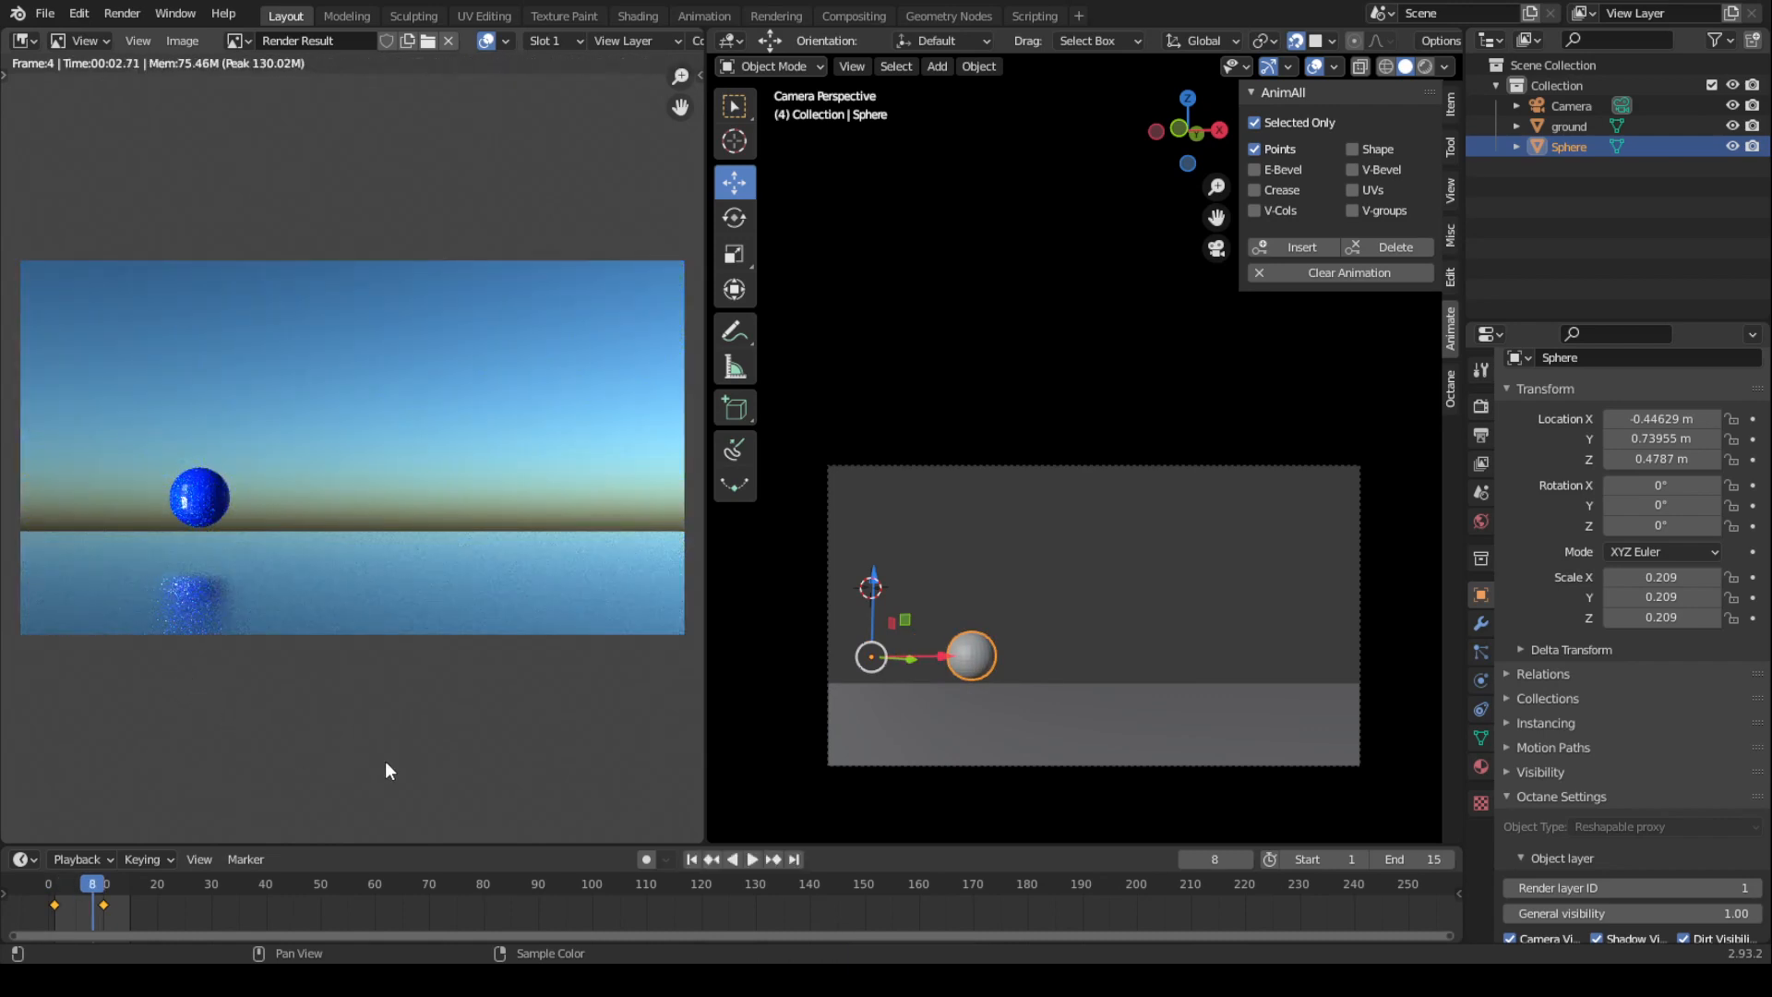
# Enable Motion Blur again in the scene's render settings.
pyautogui.click(1481, 406)
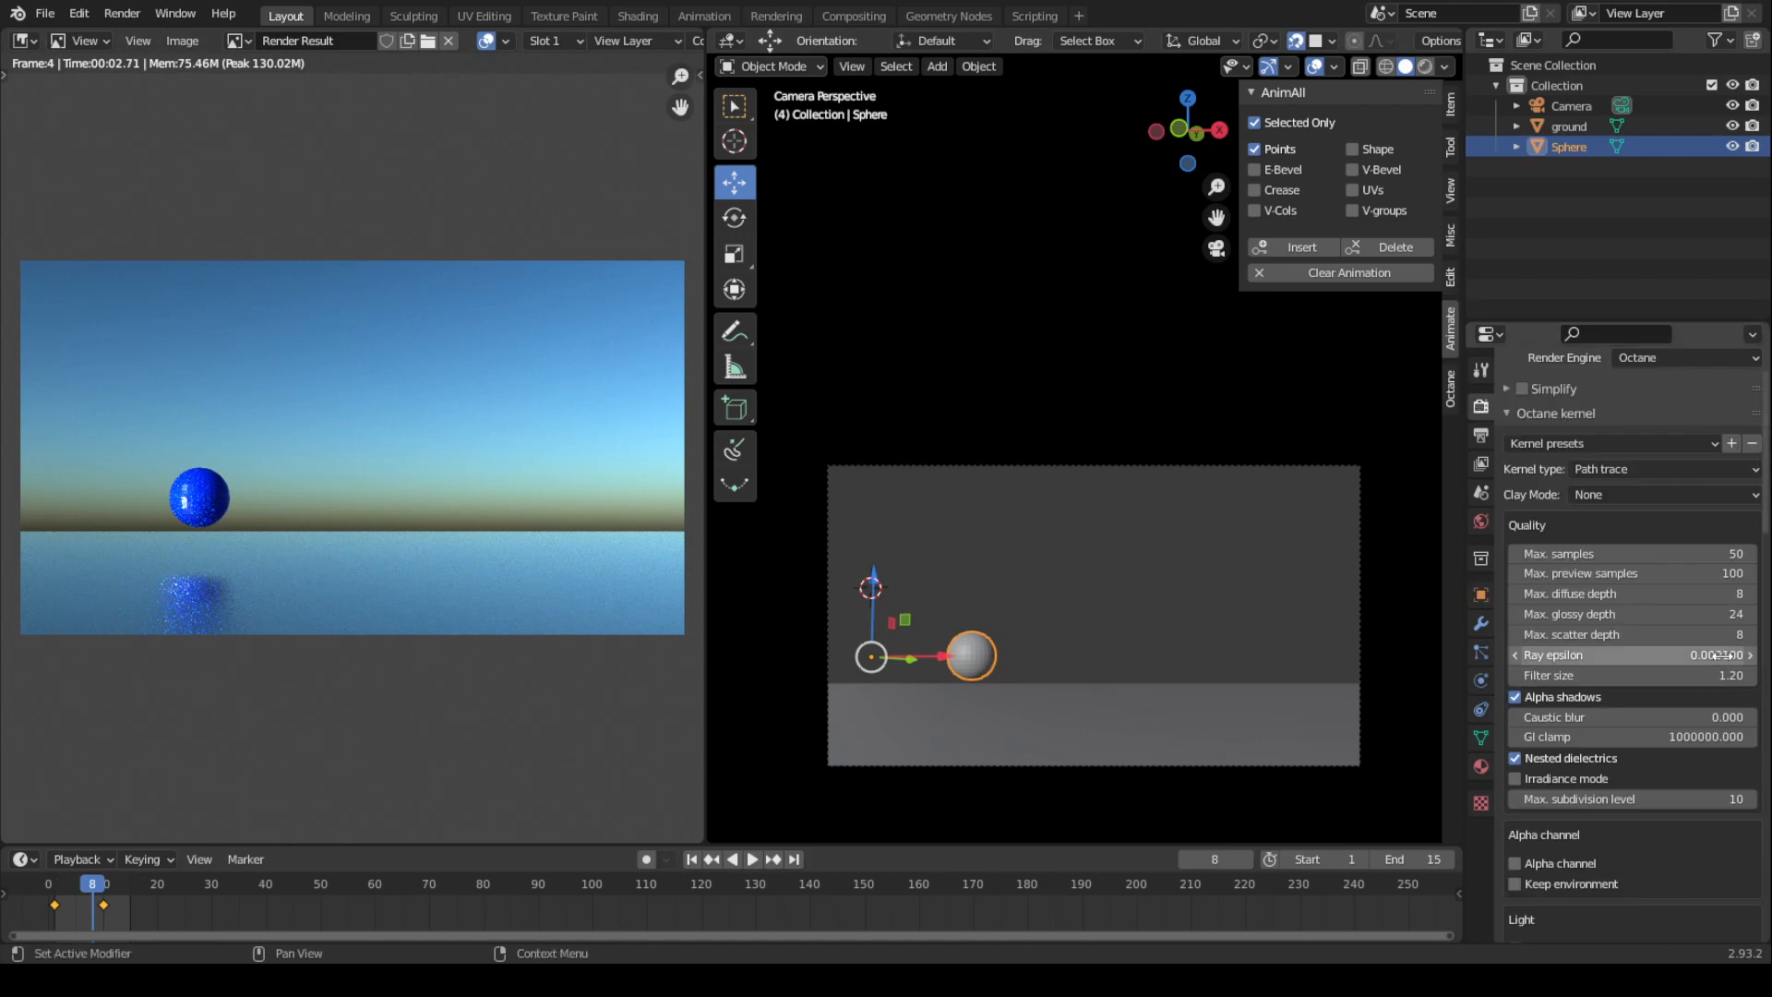
pyautogui.moveTo(1766, 517); pyautogui.dragTo(1766, 923)
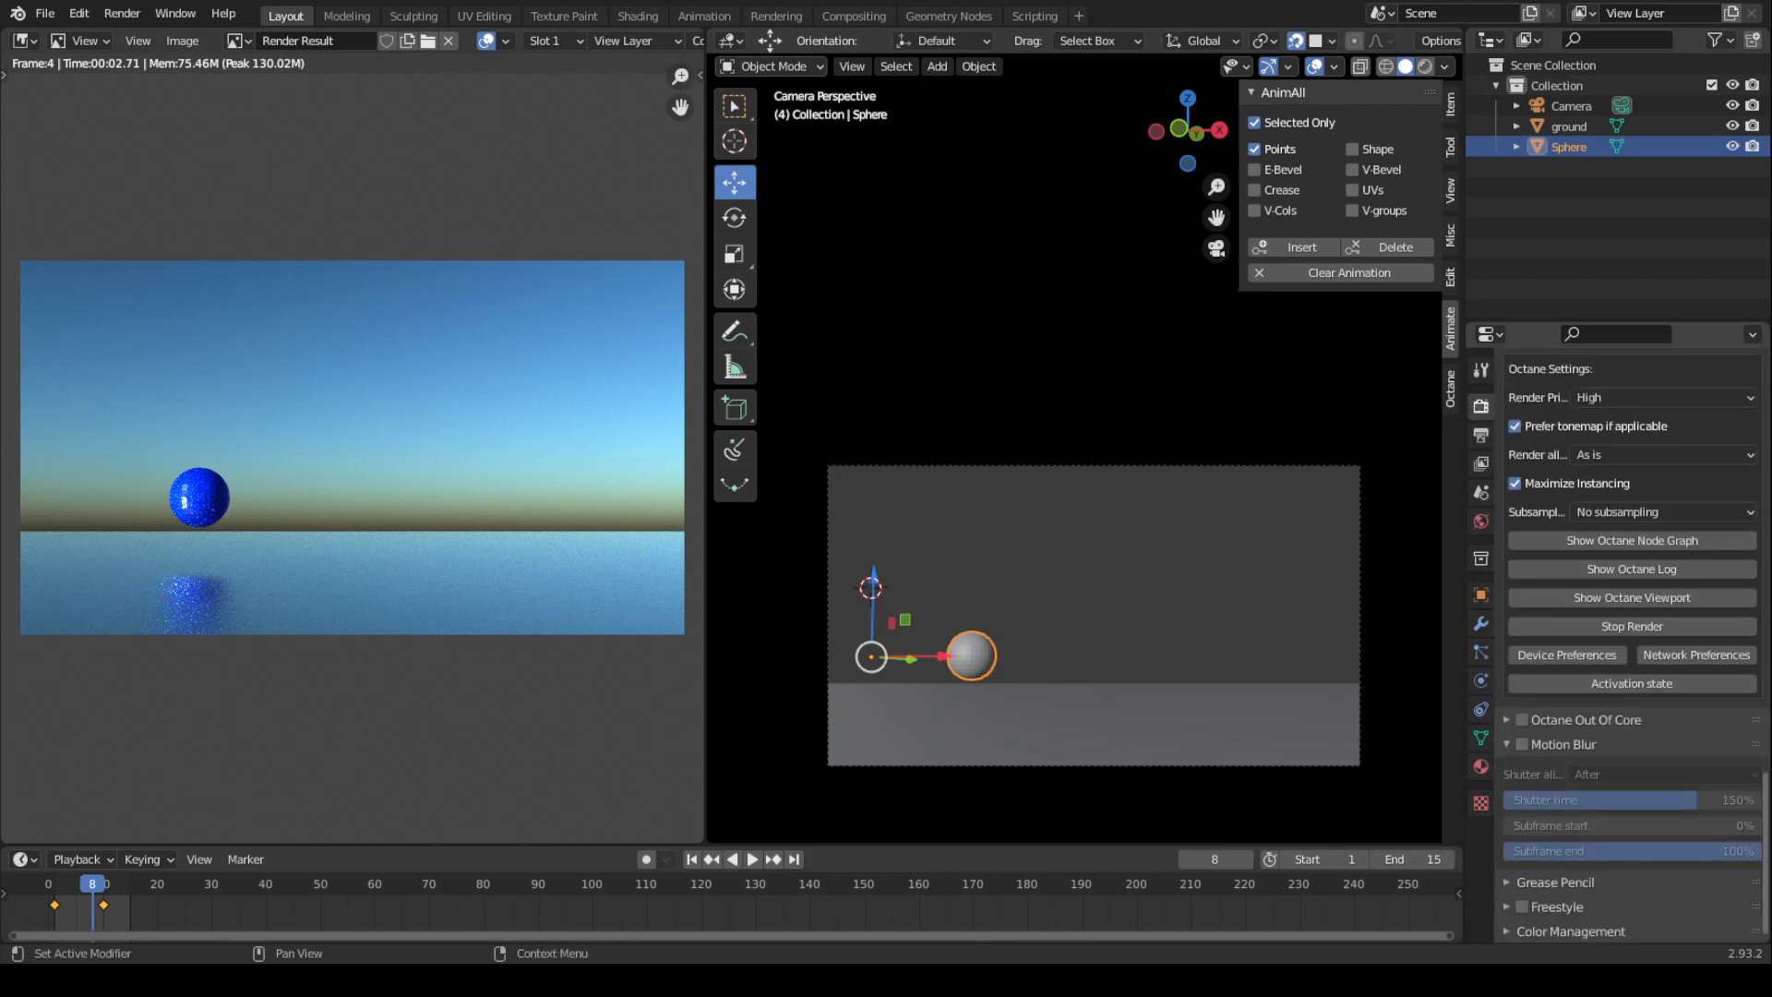
pyautogui.click(1522, 744)
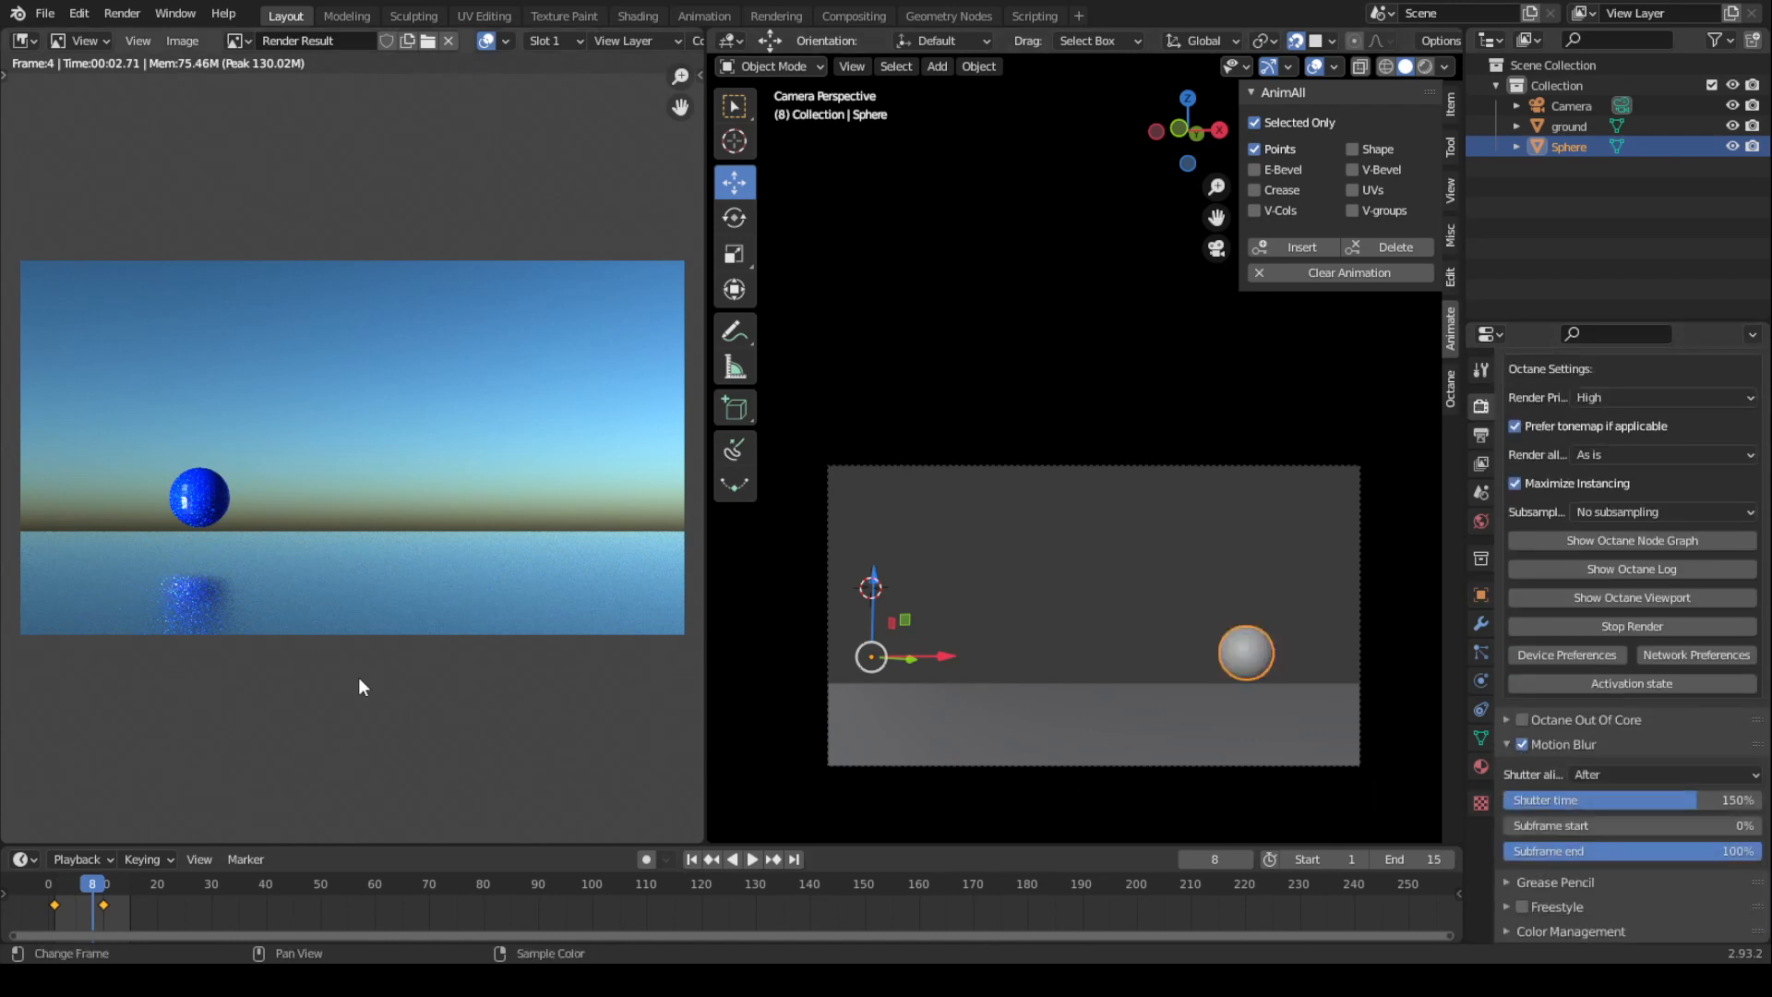
# Render the animation from frame 1 with motion blur to check the sphere's deformation blur on successive frames.
pyautogui.hotkey('shift', 'Left')
pyautogui.press('F12')
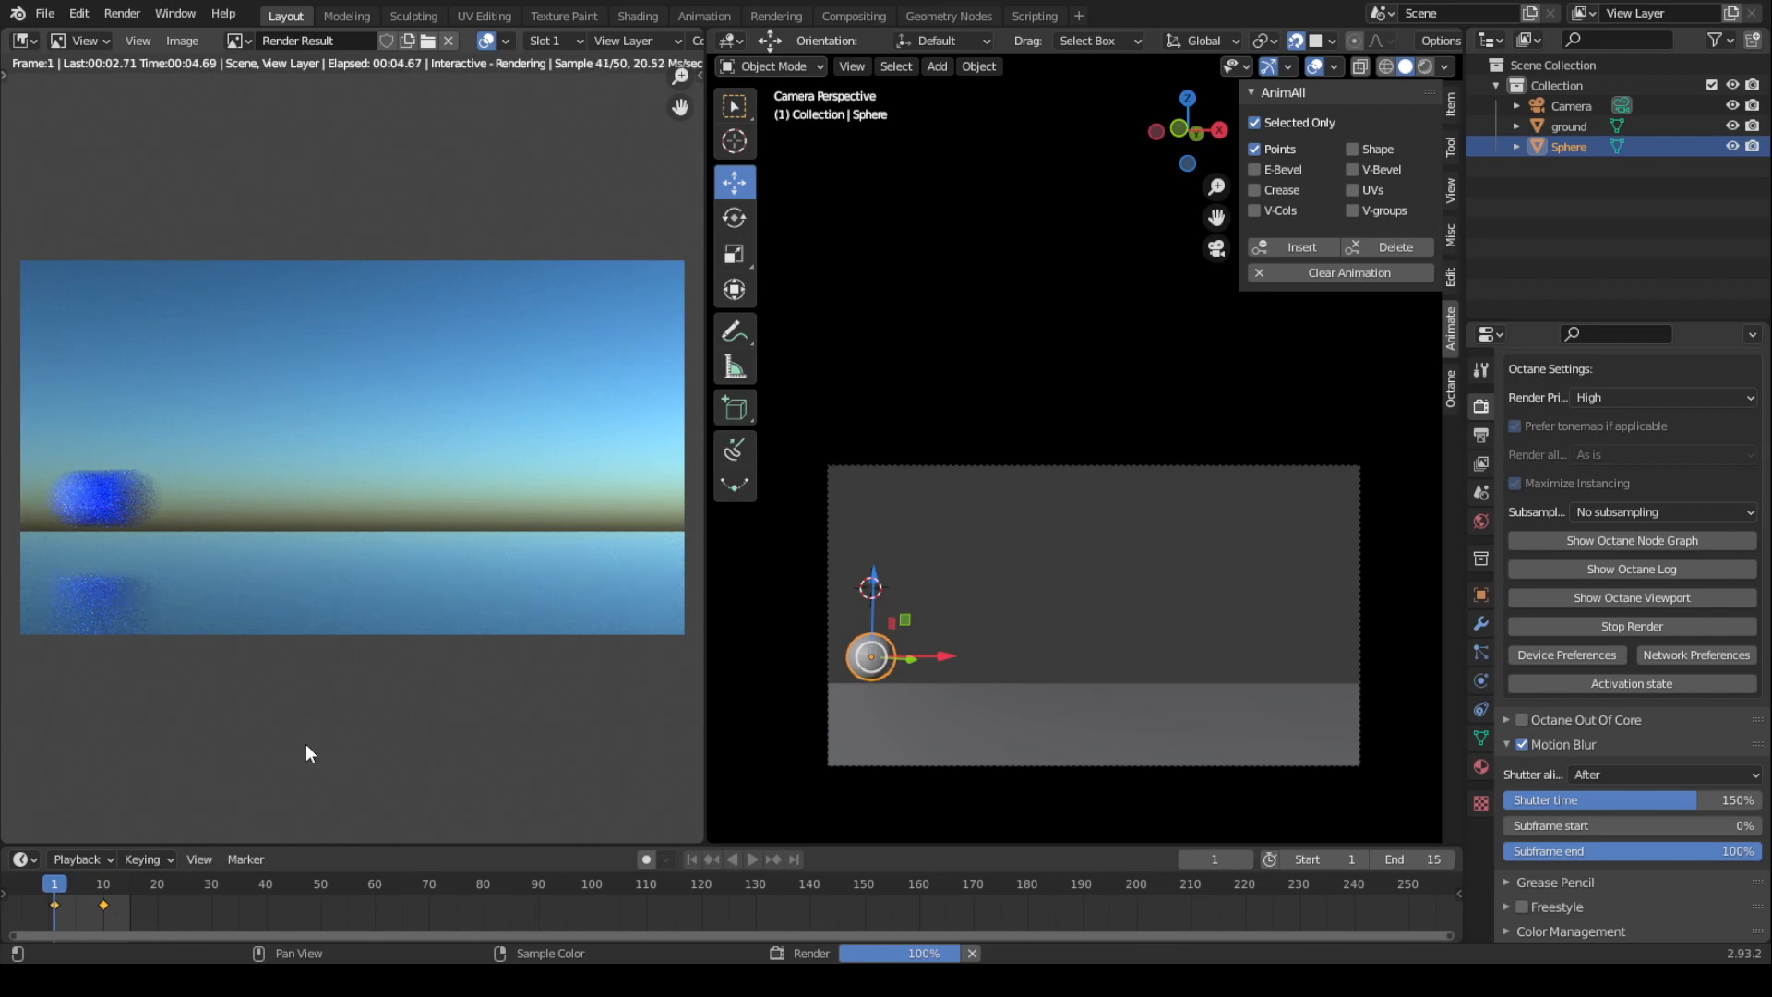
pyautogui.press('Right')
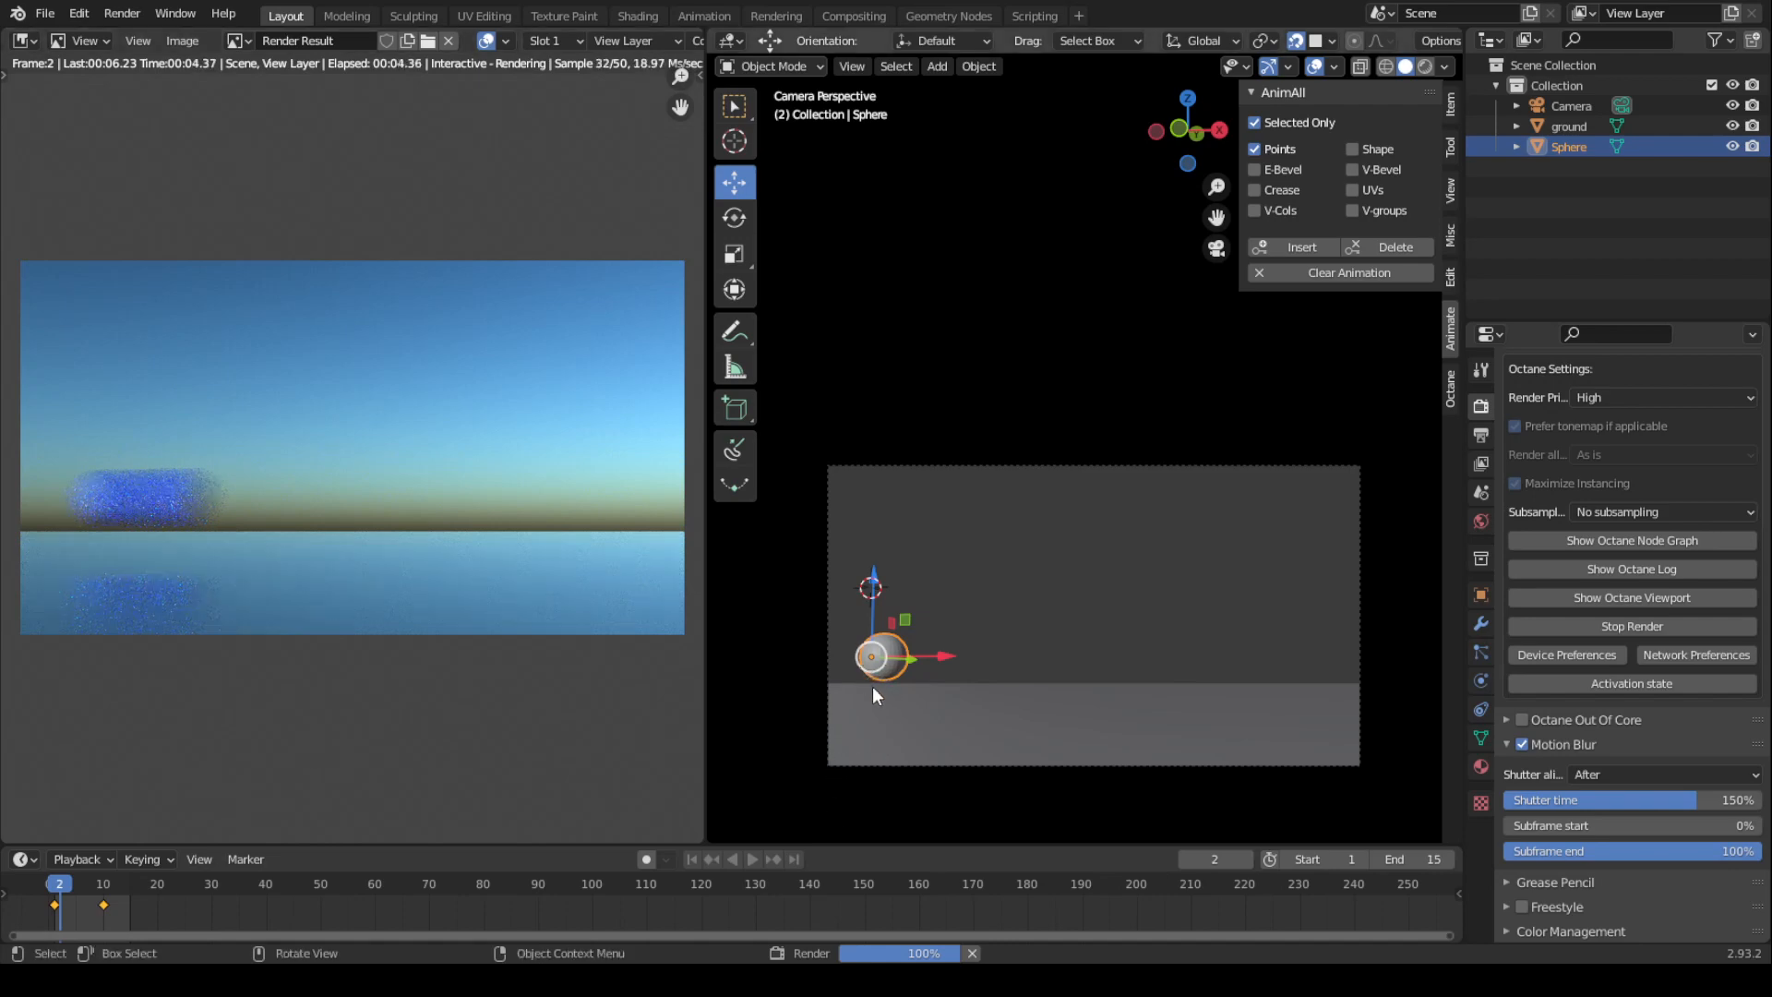
pyautogui.press('Right')
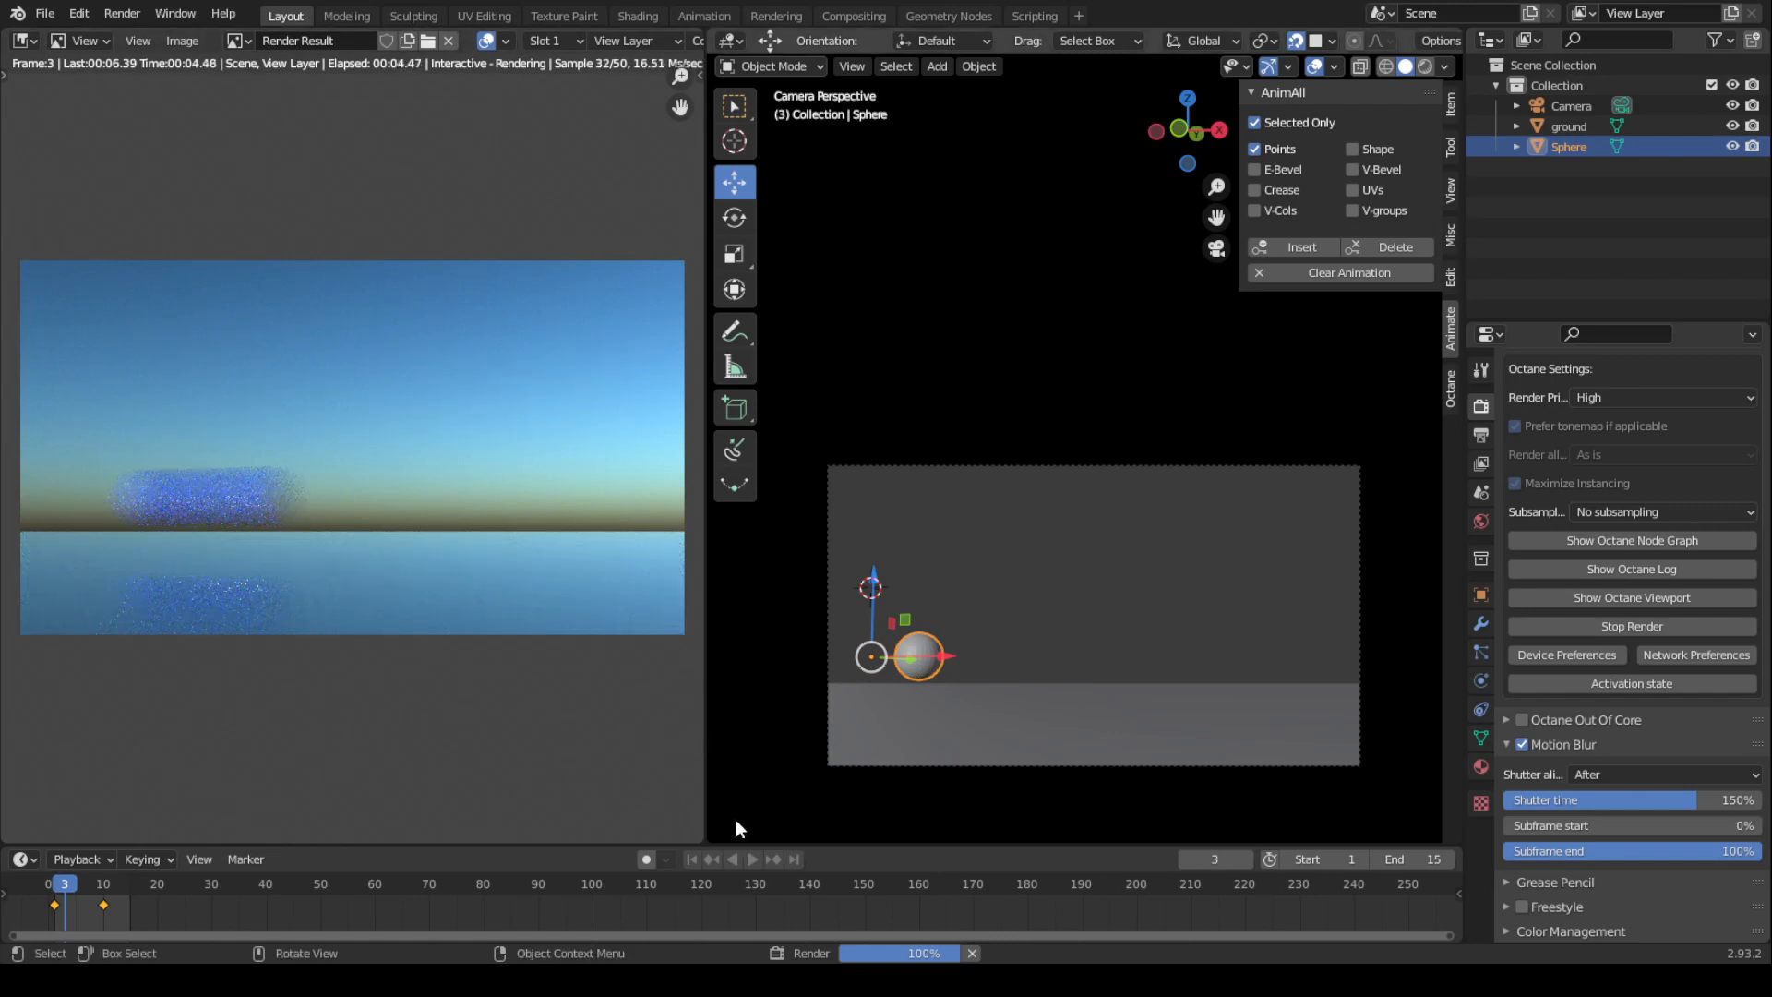
pyautogui.press('Right')
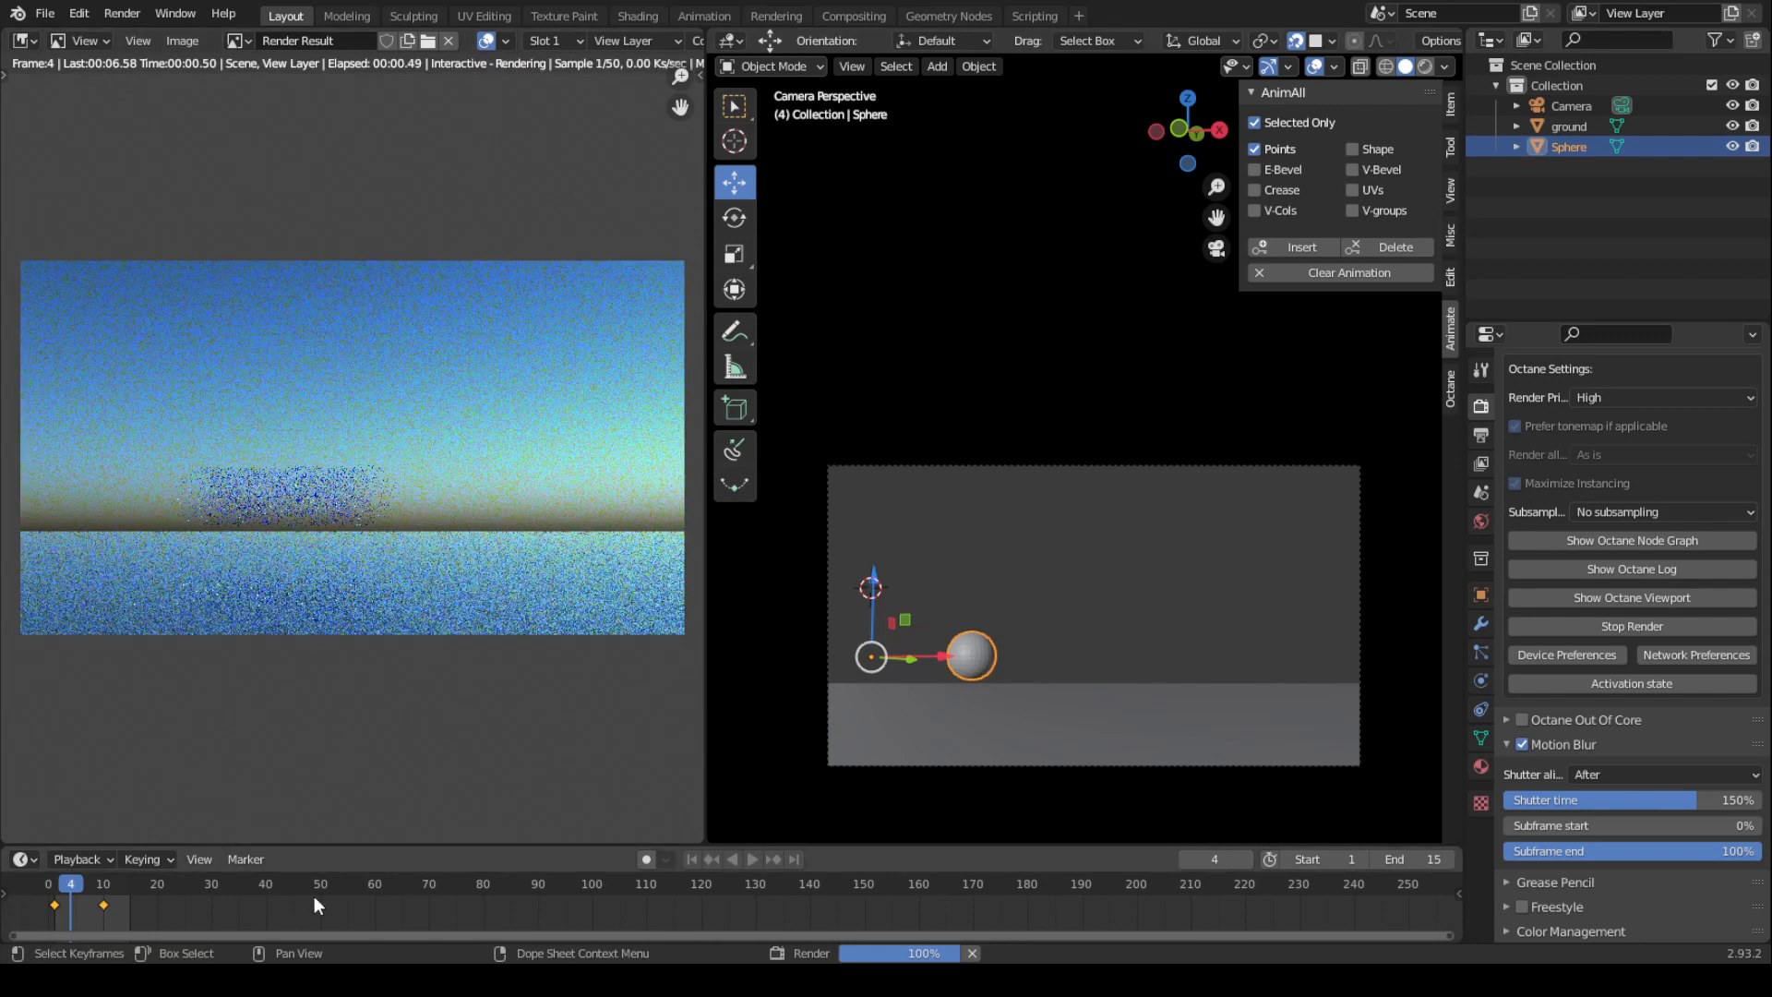